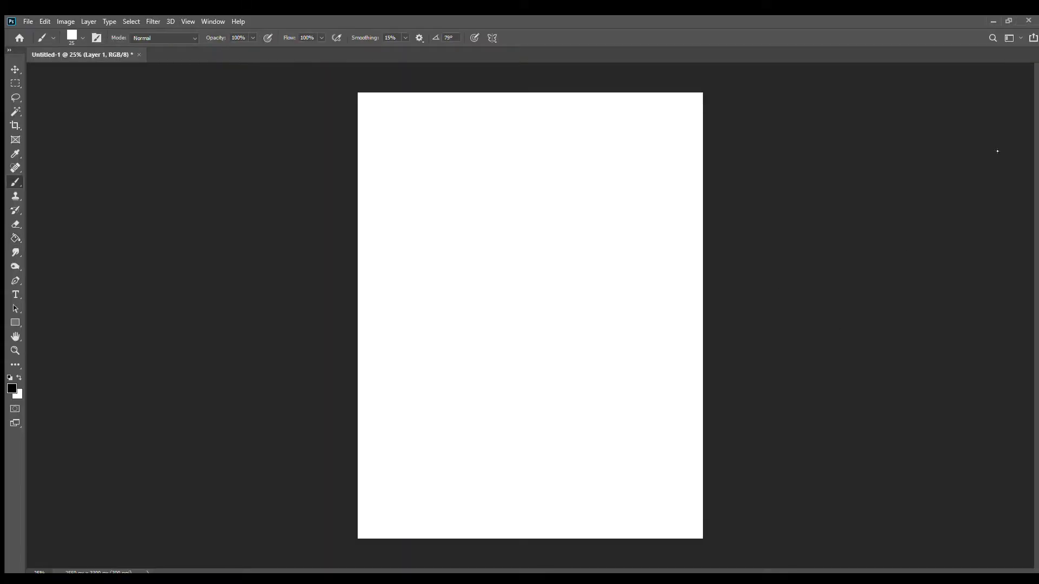
Sketch the gecko's head as overlapping circles and its feet as ovals in purple
{"action": "left_click_drag", "start_coordinate": [526, 259], "coordinate": [467, 219]}
{"action": "left_click_drag", "start_coordinate": [573, 358], "coordinate": [600, 430]}
{"action": "left_click_drag", "start_coordinate": [380, 341], "coordinate": [442, 320]}
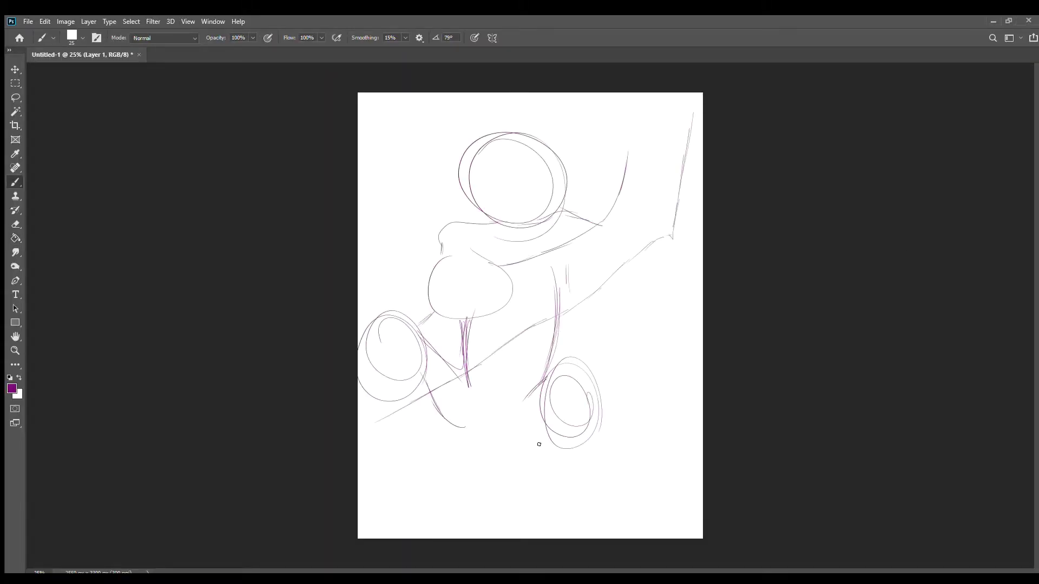
{"action": "left_click_drag", "start_coordinate": [522, 444], "coordinate": [561, 456]}
Scale the sketch down with Free Transform and move it up the page
{"action": "key", "text": "ctrl+t"}
{"action": "left_click_drag", "start_coordinate": [696, 457], "coordinate": [677, 406]}
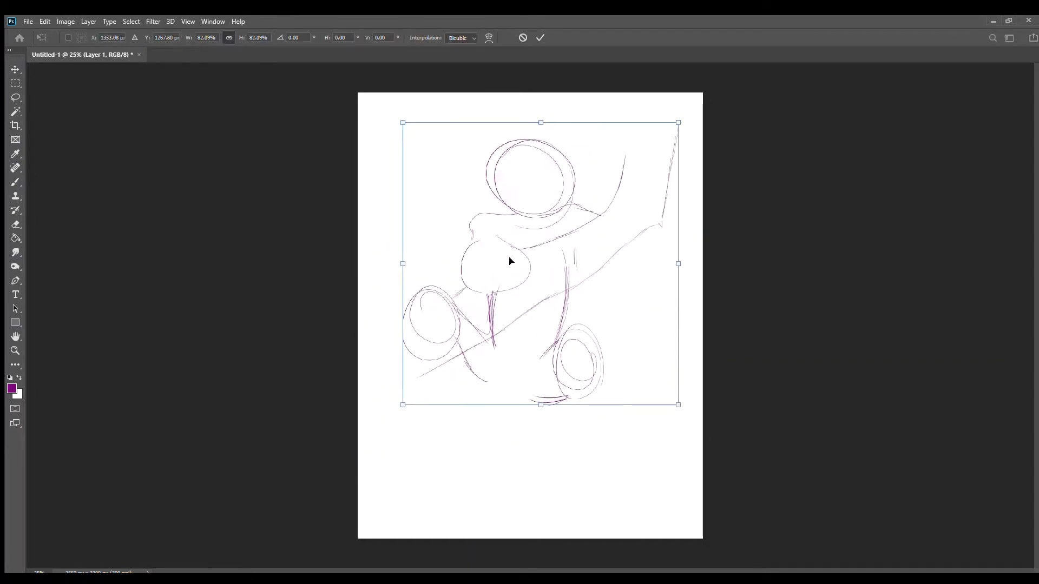
{"action": "key", "text": "Return"}
Sketch the gecko's lower body and curling tail with the brush
{"action": "key", "text": "s"}
{"action": "key", "text": "b"}
{"action": "left_click_drag", "start_coordinate": [487, 362], "coordinate": [490, 411]}
{"action": "left_click_drag", "start_coordinate": [530, 380], "coordinate": [511, 407]}
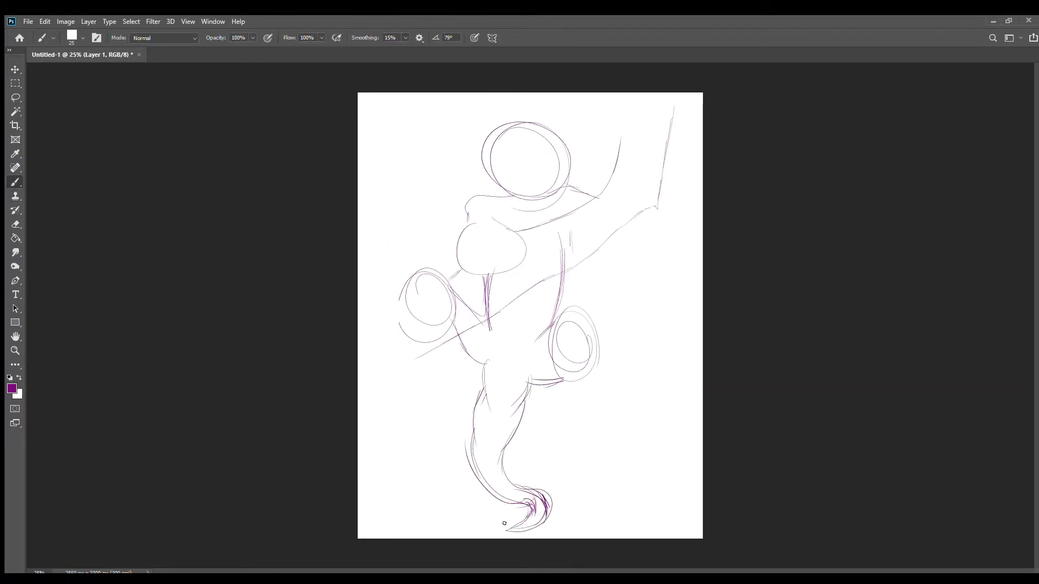
Begin inking the head in orange, outlining the eyes, grin and chin
{"action": "scroll", "coordinate": [535, 123], "scroll_direction": "up", "scroll_amount": 5}
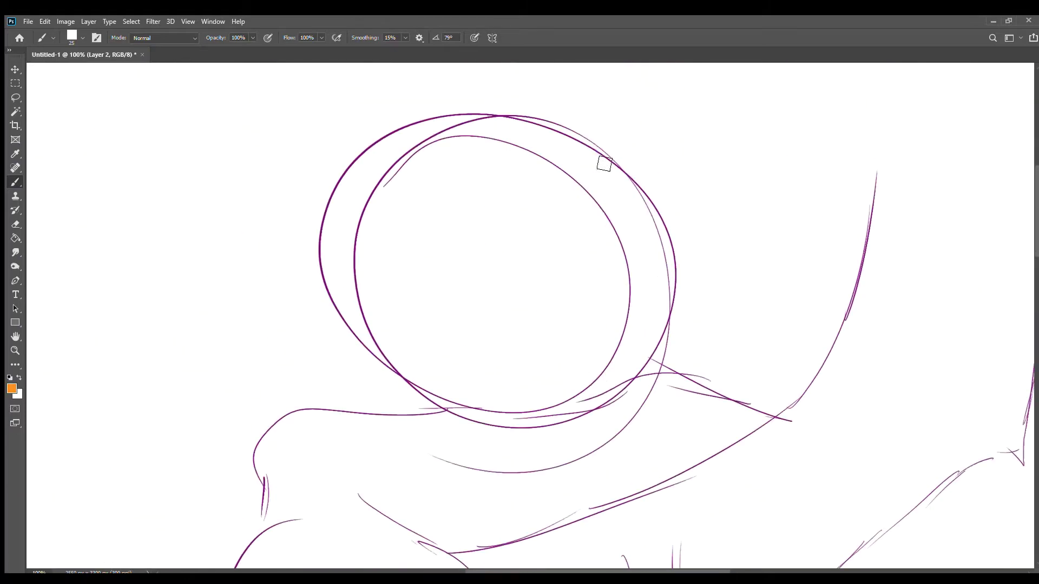
{"action": "left_click_drag", "start_coordinate": [631, 284], "coordinate": [613, 233]}
{"action": "left_click_drag", "start_coordinate": [395, 165], "coordinate": [439, 271]}
{"action": "left_click_drag", "start_coordinate": [342, 347], "coordinate": [713, 290]}
{"action": "left_click_drag", "start_coordinate": [368, 358], "coordinate": [713, 291]}
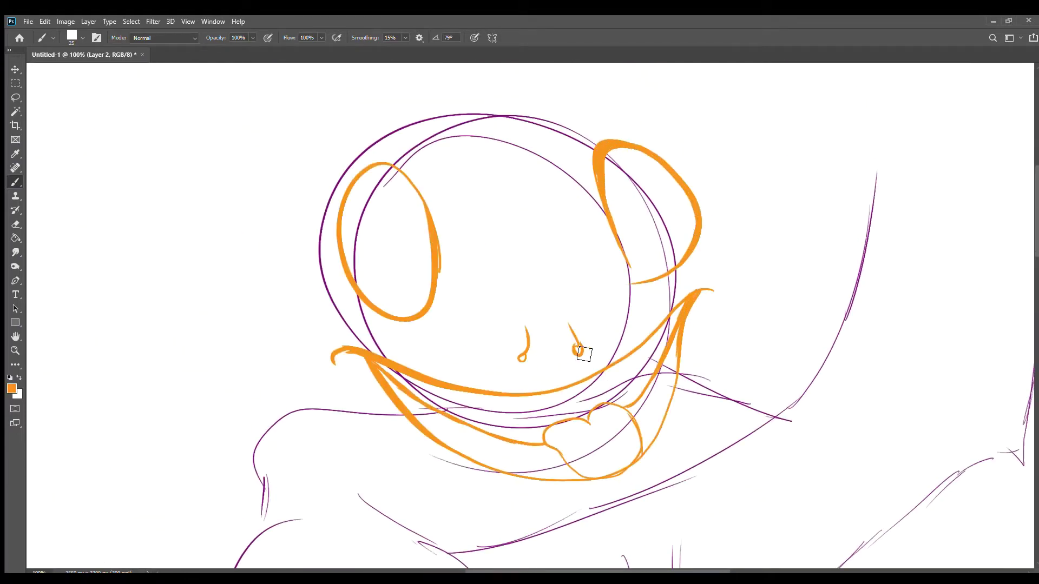
Outline the eye bulges and head top in orange, thickening the lines
{"action": "left_click_drag", "start_coordinate": [701, 222], "coordinate": [659, 289]}
{"action": "left_click_drag", "start_coordinate": [562, 194], "coordinate": [625, 141]}
{"action": "left_click_drag", "start_coordinate": [427, 172], "coordinate": [352, 238]}
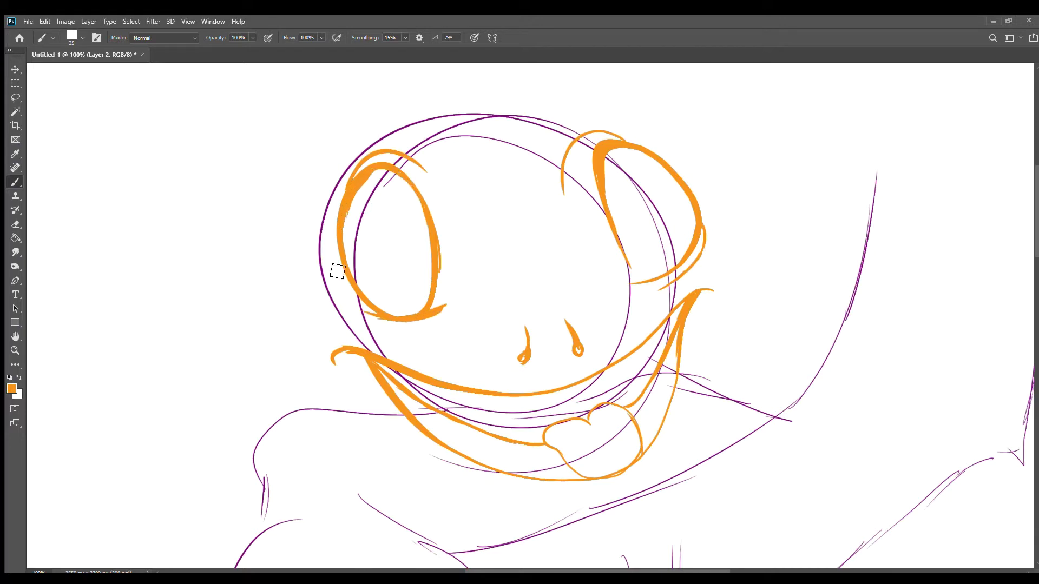
{"action": "left_click_drag", "start_coordinate": [385, 145], "coordinate": [578, 135]}
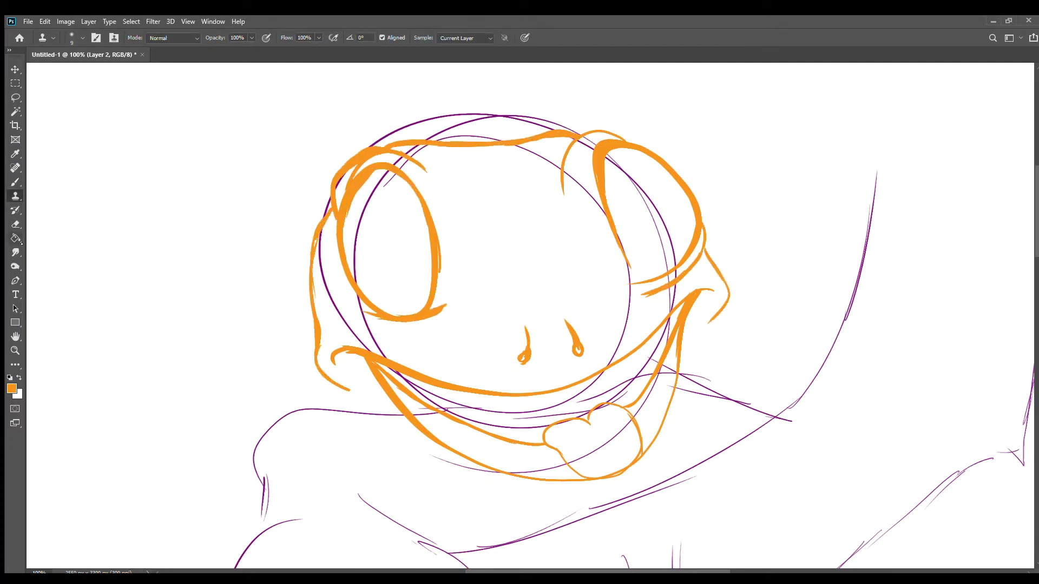
{"action": "left_click_drag", "start_coordinate": [573, 133], "coordinate": [630, 142]}
{"action": "left_click_drag", "start_coordinate": [703, 219], "coordinate": [717, 267]}
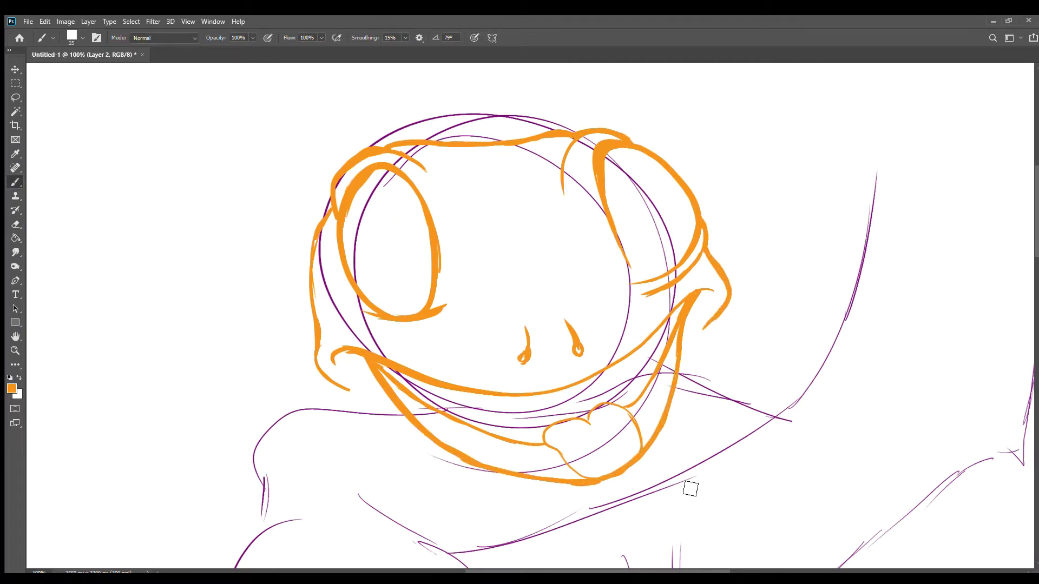
Ink the face's right side, outline the left eye, hatch both eyes and thicken the tongue
{"action": "left_click_drag", "start_coordinate": [703, 330], "coordinate": [406, 432]}
{"action": "left_click_drag", "start_coordinate": [565, 163], "coordinate": [589, 223]}
{"action": "left_click_drag", "start_coordinate": [424, 168], "coordinate": [448, 268]}
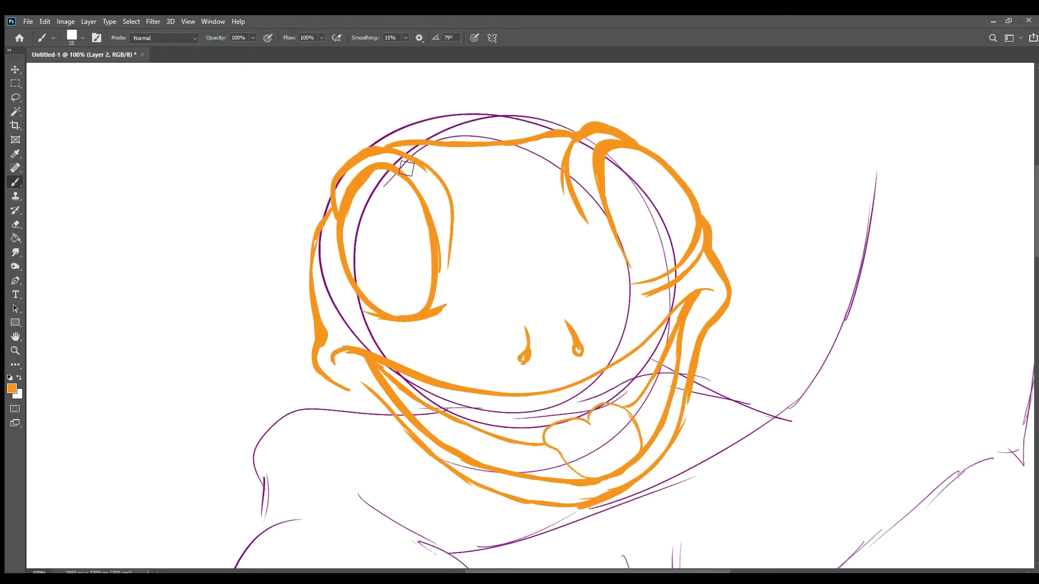
{"action": "left_click_drag", "start_coordinate": [382, 205], "coordinate": [379, 297]}
{"action": "left_click_drag", "start_coordinate": [396, 228], "coordinate": [433, 238]}
{"action": "mouse_move", "coordinate": [609, 203]}
{"action": "left_mouse_down"}
{"action": "mouse_move", "coordinate": [640, 250]}
{"action": "mouse_move", "coordinate": [658, 250]}
{"action": "left_mouse_up"}
{"action": "left_click_drag", "start_coordinate": [574, 479], "coordinate": [587, 425]}
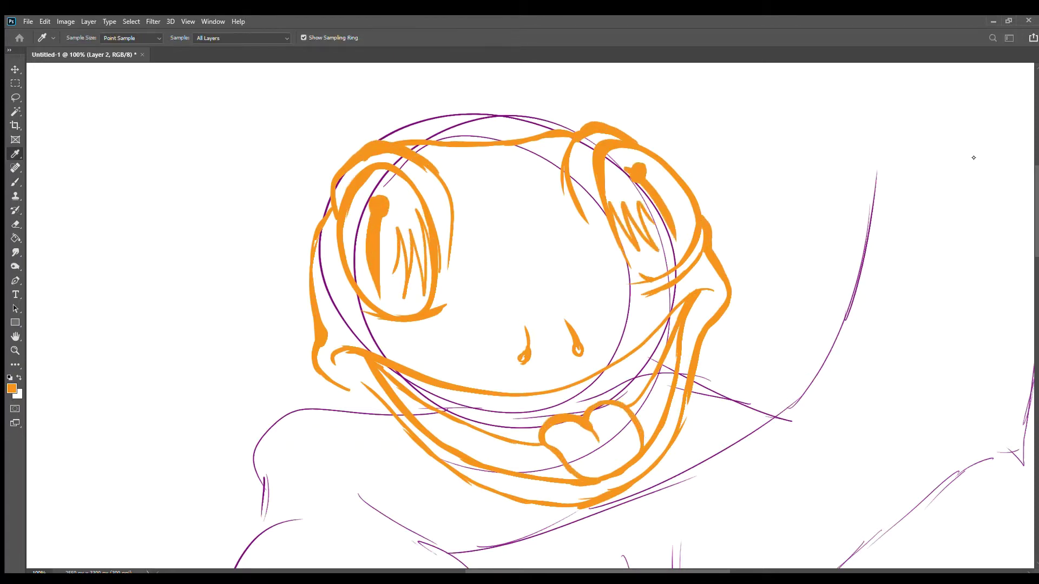
Fill the open mouth dark brown and erase the spill outside its outline
{"action": "left_click_drag", "start_coordinate": [379, 365], "coordinate": [487, 422]}
{"action": "key", "text": "ctrl+plus"}
{"action": "key", "text": "ctrl+plus"}
{"action": "key", "text": "ctrl+z"}
{"action": "left_click_drag", "start_coordinate": [315, 447], "coordinate": [255, 214]}
{"action": "left_click_drag", "start_coordinate": [801, 303], "coordinate": [304, 455]}
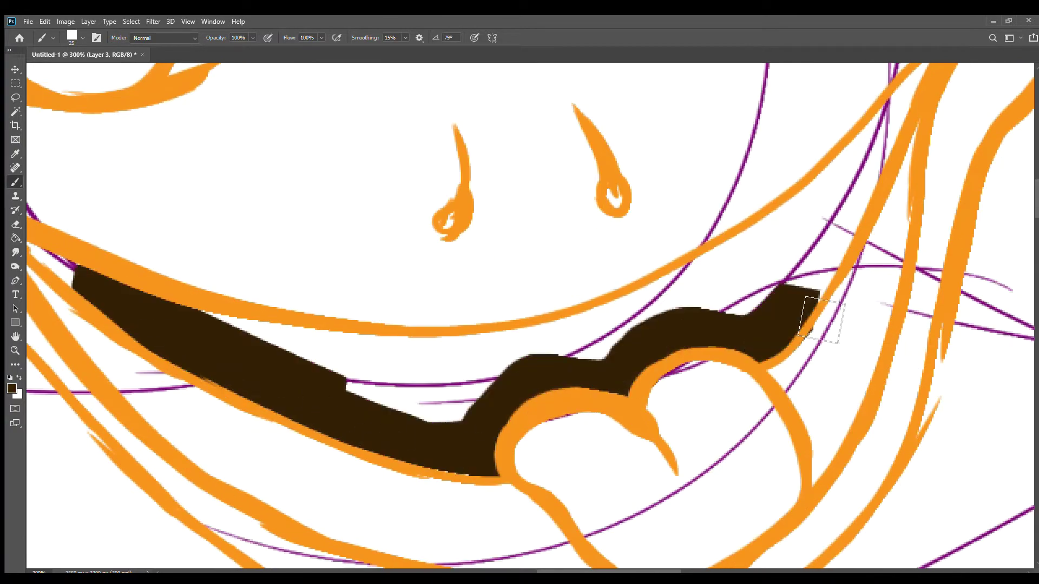
{"action": "left_click_drag", "start_coordinate": [487, 270], "coordinate": [395, 376]}
{"action": "left_click_drag", "start_coordinate": [757, 260], "coordinate": [394, 483]}
{"action": "key", "text": "e"}
{"action": "left_click_drag", "start_coordinate": [623, 352], "coordinate": [281, 433]}
Try large orange arcs over the head, then undo them
{"action": "key", "text": "ctrl+minus"}
{"action": "key", "text": "b"}
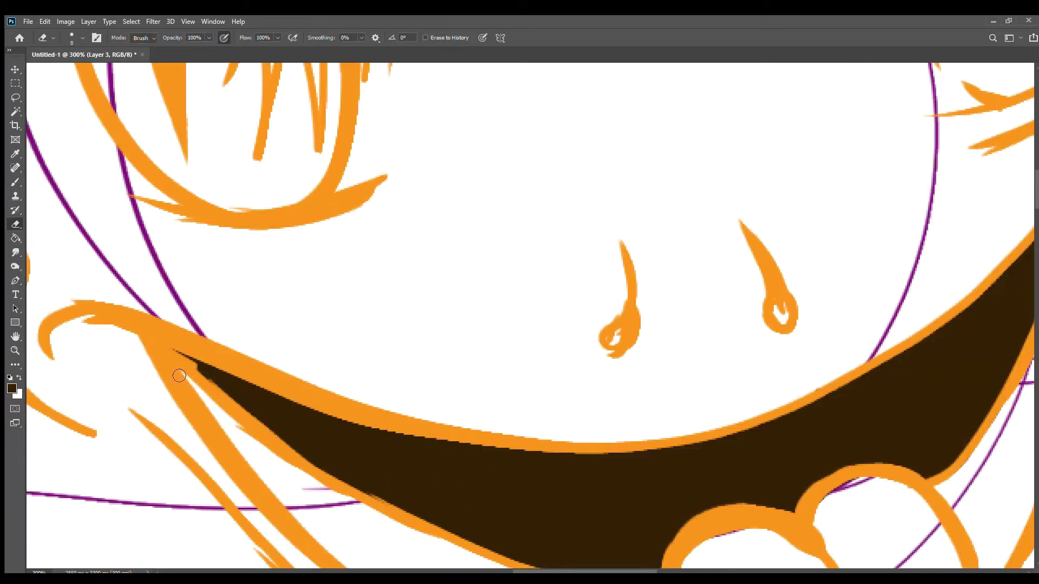
{"action": "key", "text": "ctrl+minus"}
{"action": "key", "text": "ctrl+minus"}
{"action": "key", "text": "ctrl+e"}
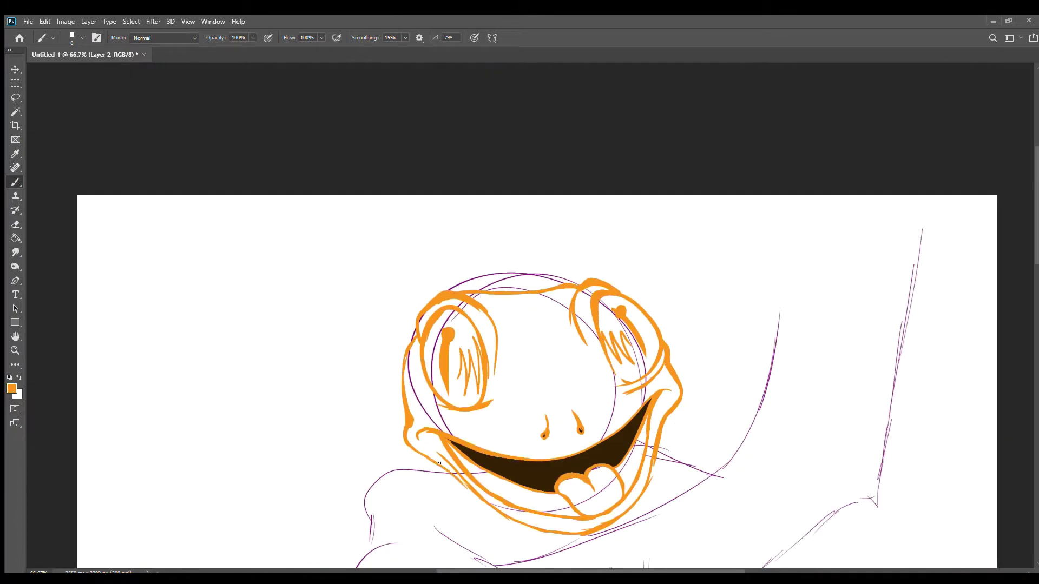
{"action": "left_click_drag", "start_coordinate": [390, 401], "coordinate": [671, 292]}
{"action": "left_click_drag", "start_coordinate": [682, 379], "coordinate": [669, 287]}
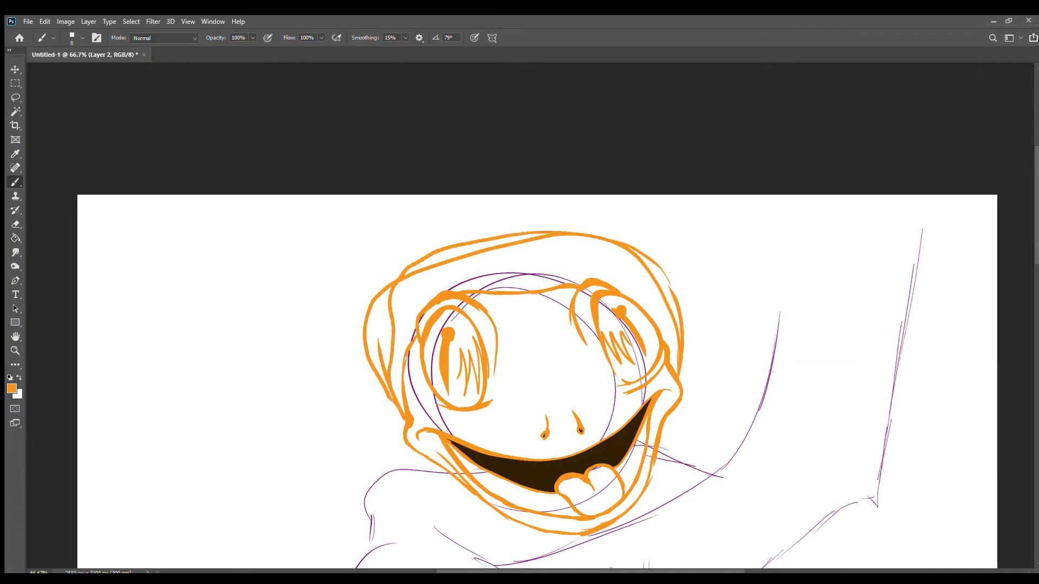
{"action": "key", "text": "ctrl+z"}
{"action": "key", "text": "e"}
{"action": "key", "text": "ctrl+z"}
Lasso the right eye, then move it up and tilt it
{"action": "key", "text": "l"}
{"action": "left_click_drag", "start_coordinate": [568, 260], "coordinate": [563, 390]}
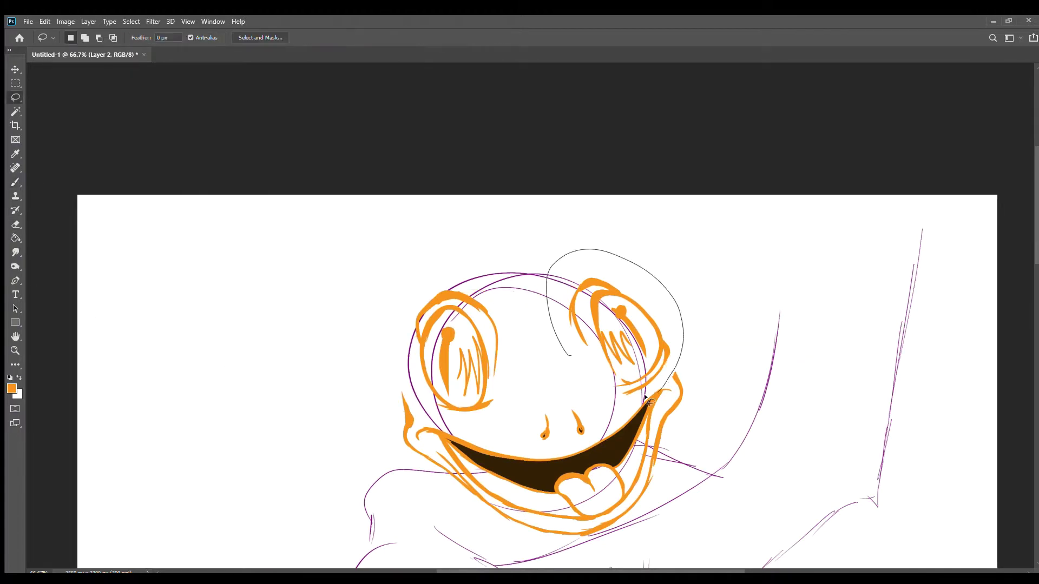
{"action": "key", "text": "ctrl+t"}
{"action": "left_click_drag", "start_coordinate": [654, 297], "coordinate": [703, 303]}
{"action": "key", "text": "Return"}
{"action": "key", "text": "v"}
Enlarge the left eye, shift it up-left, and remove a stray stroke near the nose
{"action": "key", "text": "l"}
{"action": "left_click_drag", "start_coordinate": [411, 281], "coordinate": [414, 287]}
{"action": "key", "text": "ctrl+t"}
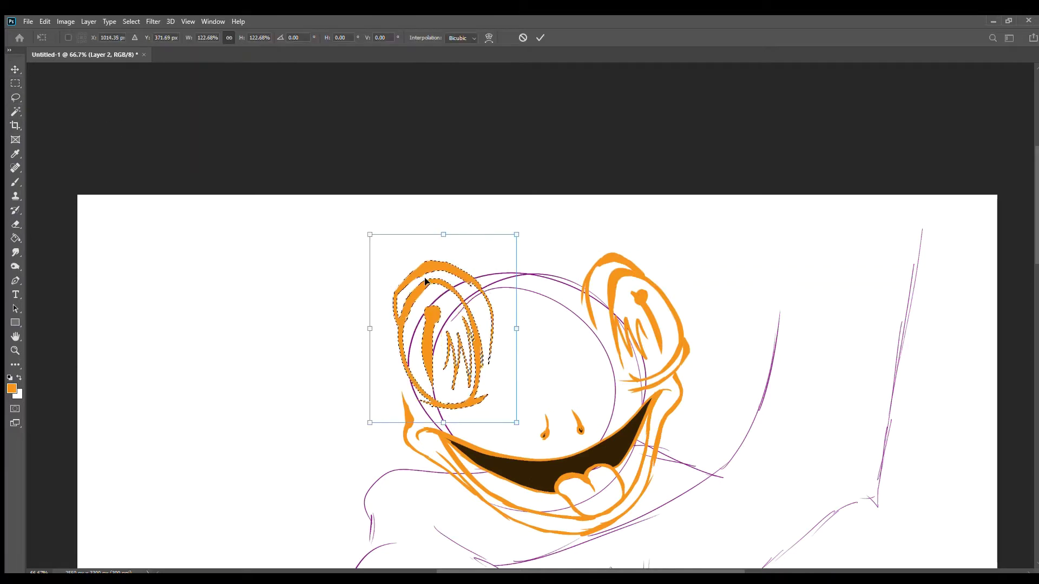
{"action": "left_click_drag", "start_coordinate": [371, 233], "coordinate": [352, 216]}
{"action": "key", "text": "Return"}
{"action": "key", "text": "b"}
{"action": "key", "text": "ctrl+z"}
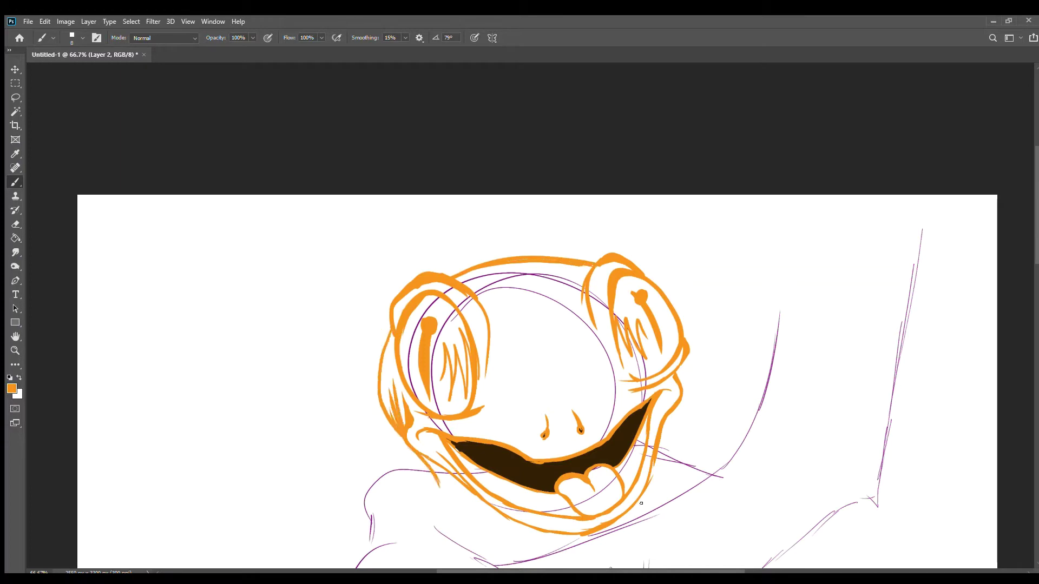
{"action": "left_click_drag", "start_coordinate": [453, 476], "coordinate": [527, 335]}
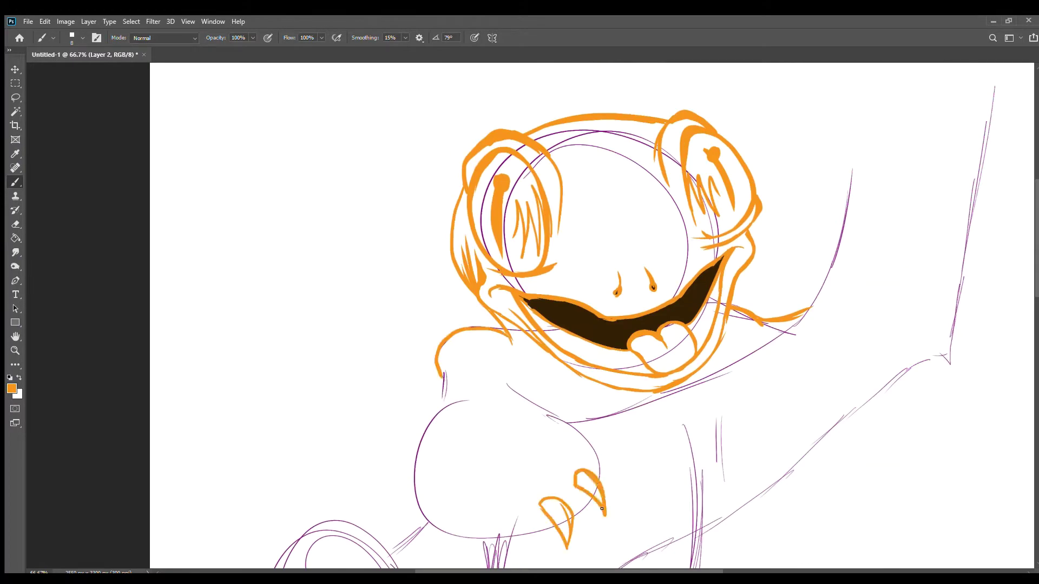
Ink the front arm, front foot and lower-left foot in orange
{"action": "key", "text": "ctrl+z"}
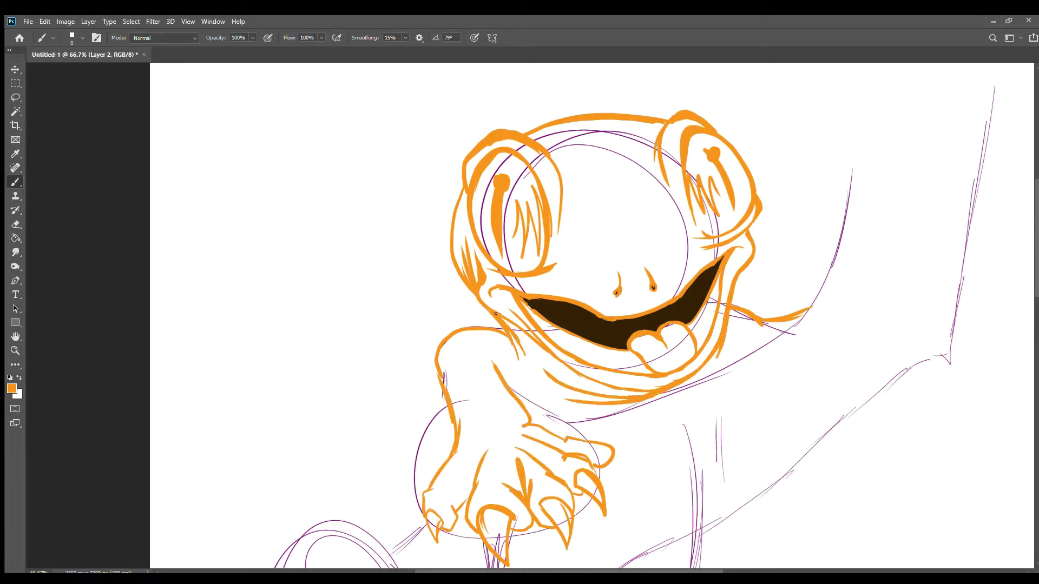
{"action": "left_click_drag", "start_coordinate": [605, 410], "coordinate": [530, 422]}
{"action": "scroll", "coordinate": [605, 409], "scroll_direction": "down", "scroll_amount": 3}
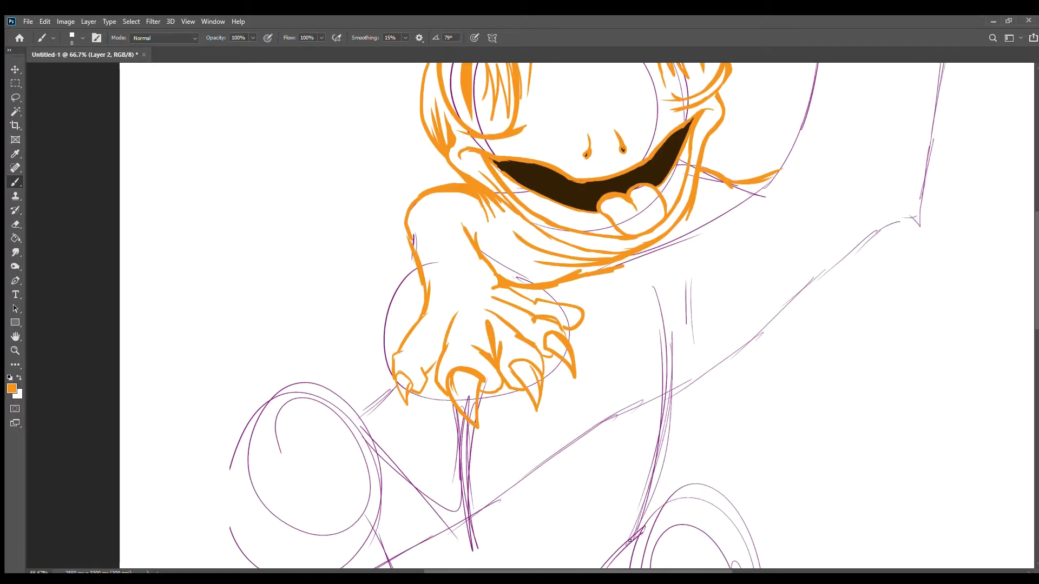
{"action": "left_click_drag", "start_coordinate": [679, 333], "coordinate": [630, 541]}
{"action": "scroll", "coordinate": [487, 325], "scroll_direction": "down", "scroll_amount": 3}
{"action": "left_click_drag", "start_coordinate": [358, 325], "coordinate": [403, 425]}
{"action": "key", "text": "e"}
{"action": "key", "text": "b"}
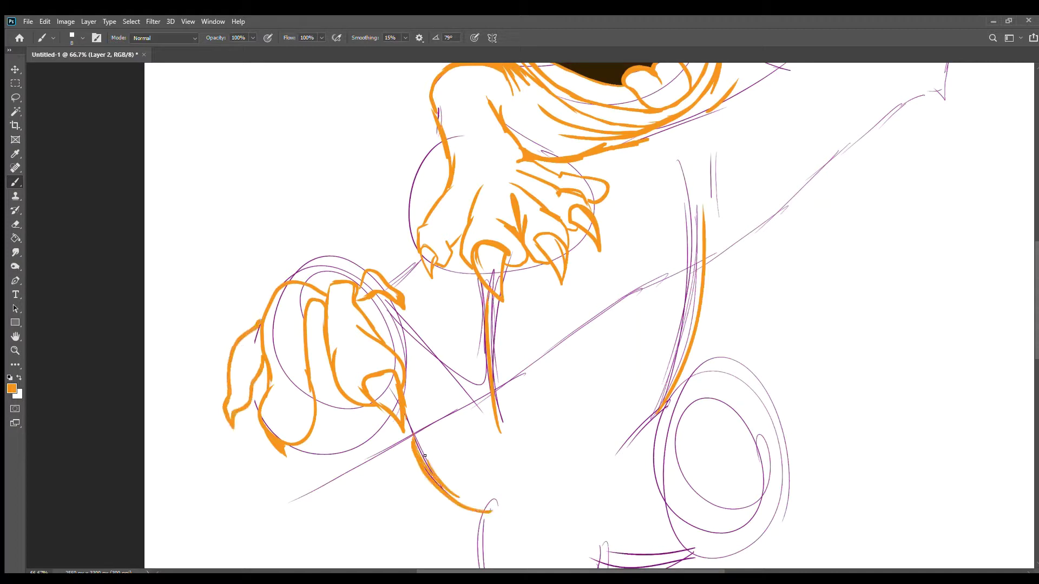
Draw zigzag claws on the lower foot and ink the back foot's toes, leg and outline
{"action": "left_click_drag", "start_coordinate": [425, 456], "coordinate": [496, 490]}
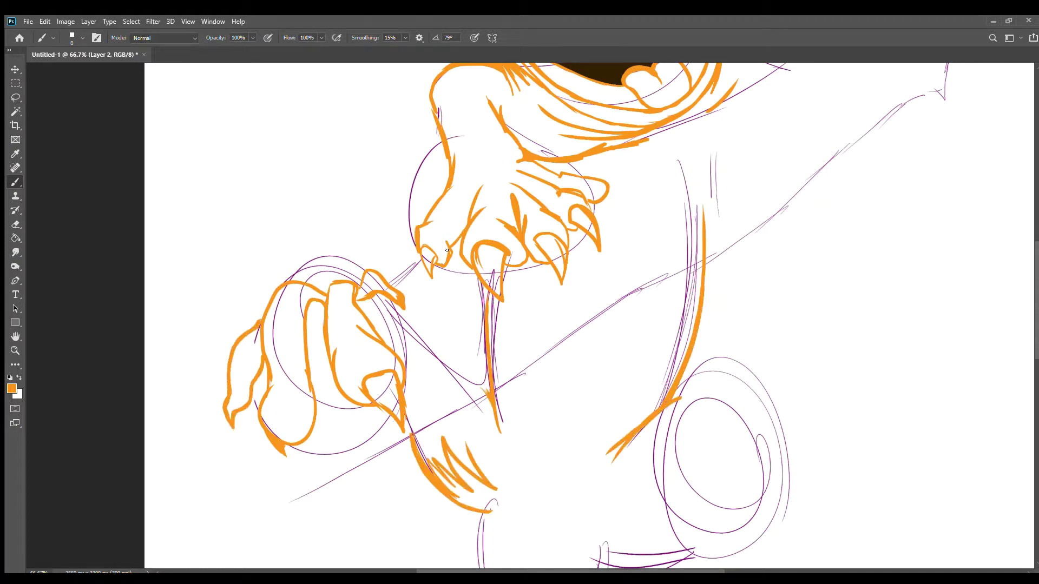
{"action": "left_click_drag", "start_coordinate": [446, 250], "coordinate": [342, 87]}
{"action": "left_click_drag", "start_coordinate": [611, 262], "coordinate": [607, 259]}
{"action": "left_click_drag", "start_coordinate": [612, 349], "coordinate": [597, 385]}
{"action": "left_click_drag", "start_coordinate": [607, 400], "coordinate": [547, 492]}
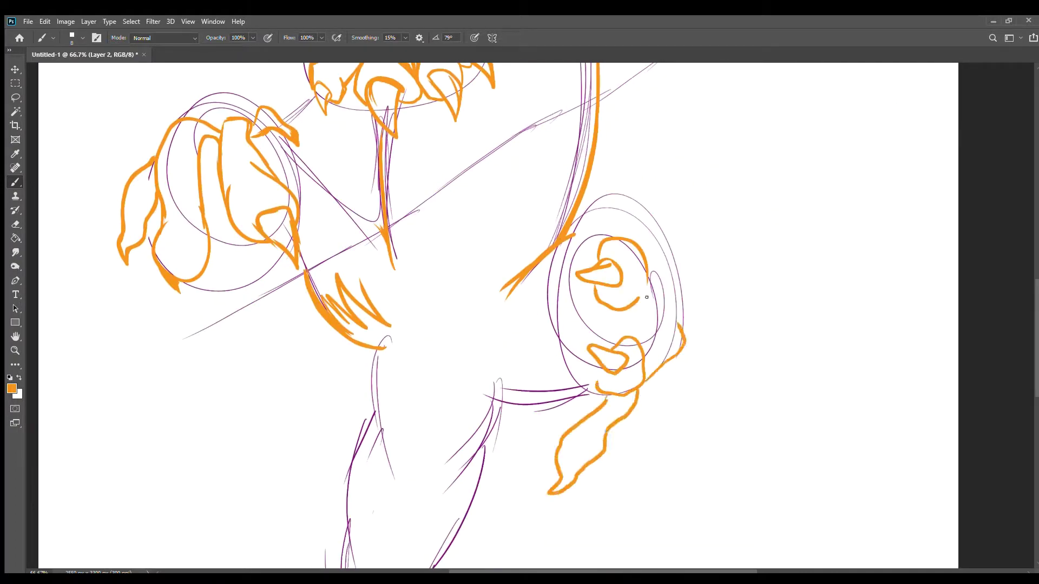
{"action": "left_click_drag", "start_coordinate": [639, 299], "coordinate": [639, 340]}
{"action": "left_click_drag", "start_coordinate": [649, 273], "coordinate": [662, 289]}
{"action": "left_click_drag", "start_coordinate": [674, 271], "coordinate": [645, 223]}
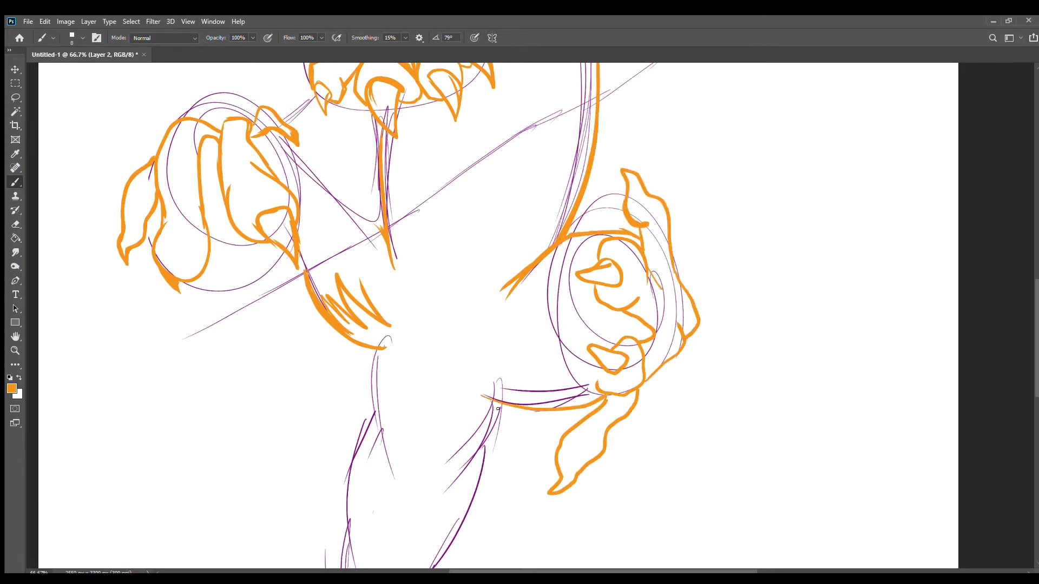
Ink the belly line with zigzag shading and thicken the curved body line
{"action": "left_click_drag", "start_coordinate": [433, 325], "coordinate": [427, 509]}
{"action": "left_click_drag", "start_coordinate": [478, 476], "coordinate": [495, 253]}
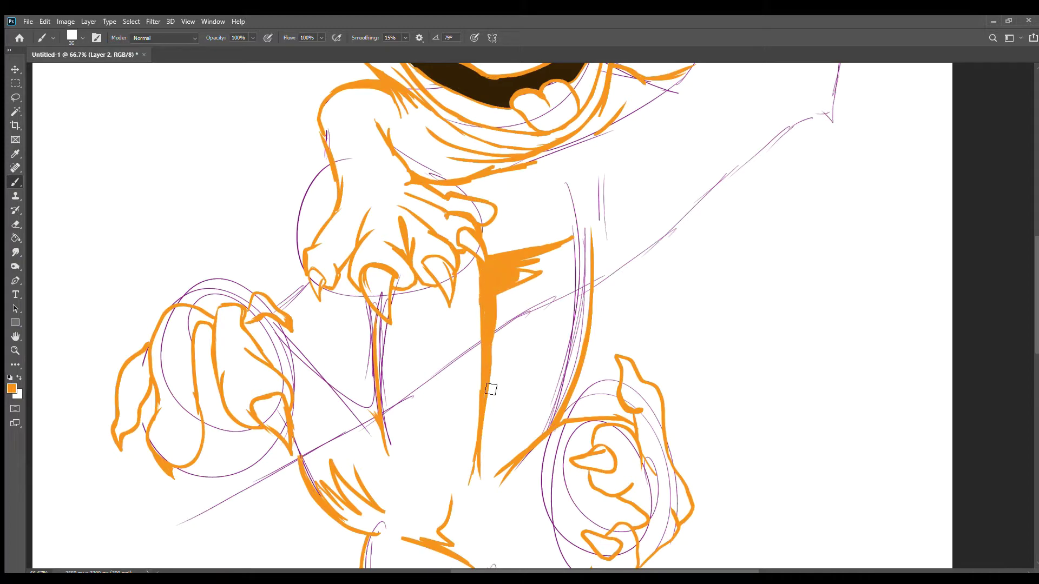
{"action": "mouse_move", "coordinate": [590, 227]}
{"action": "left_mouse_down"}
{"action": "mouse_move", "coordinate": [527, 448]}
{"action": "mouse_move", "coordinate": [644, 517]}
{"action": "left_mouse_up"}
{"action": "scroll", "coordinate": [647, 395], "scroll_direction": "down", "scroll_amount": 3}
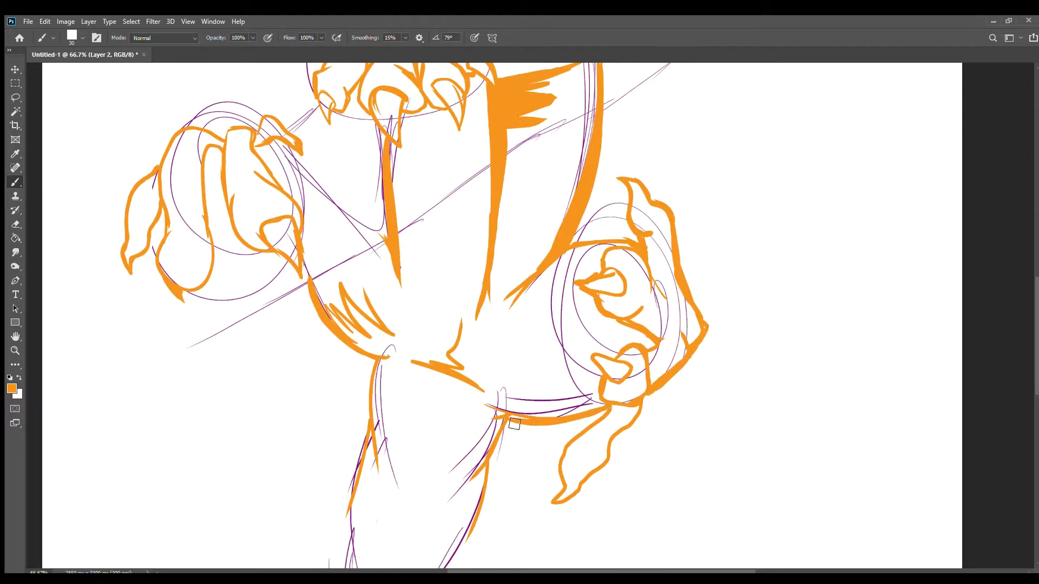
Ink the tail's outline and curl, adding hatching inside the tail
{"action": "left_click_drag", "start_coordinate": [384, 387], "coordinate": [422, 143]}
{"action": "left_click_drag", "start_coordinate": [503, 300], "coordinate": [473, 357]}
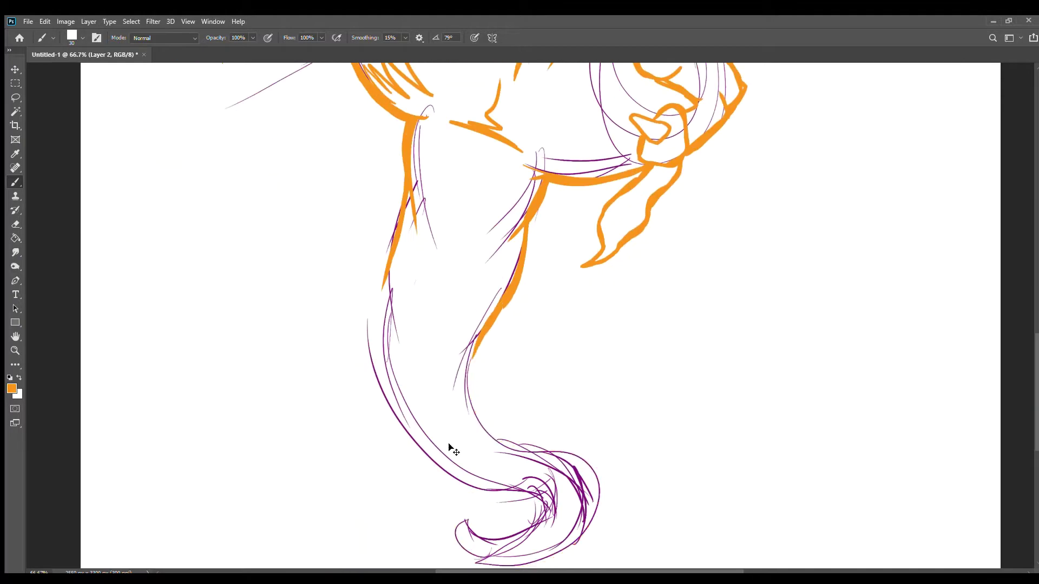
{"action": "mouse_move", "coordinate": [379, 319]}
{"action": "left_mouse_down"}
{"action": "mouse_move", "coordinate": [555, 490]}
{"action": "mouse_move", "coordinate": [509, 514]}
{"action": "left_mouse_up"}
{"action": "left_click_drag", "start_coordinate": [433, 301], "coordinate": [492, 460]}
{"action": "mouse_move", "coordinate": [441, 259]}
{"action": "left_mouse_down"}
{"action": "mouse_move", "coordinate": [475, 267]}
{"action": "mouse_move", "coordinate": [481, 179]}
{"action": "left_mouse_up"}
{"action": "mouse_move", "coordinate": [476, 379]}
{"action": "left_mouse_down"}
{"action": "mouse_move", "coordinate": [449, 427]}
{"action": "mouse_move", "coordinate": [453, 468]}
{"action": "left_mouse_up"}
{"action": "scroll", "coordinate": [436, 361], "scroll_direction": "up", "scroll_amount": 10}
Extend and hatch the left arm with a long diagonal stroke
{"action": "left_click_drag", "start_coordinate": [481, 430], "coordinate": [510, 414]}
{"action": "left_click_drag", "start_coordinate": [476, 381], "coordinate": [488, 427]}
{"action": "left_click_drag", "start_coordinate": [573, 421], "coordinate": [509, 375]}
{"action": "scroll", "coordinate": [438, 359], "scroll_direction": "down", "scroll_amount": 5}
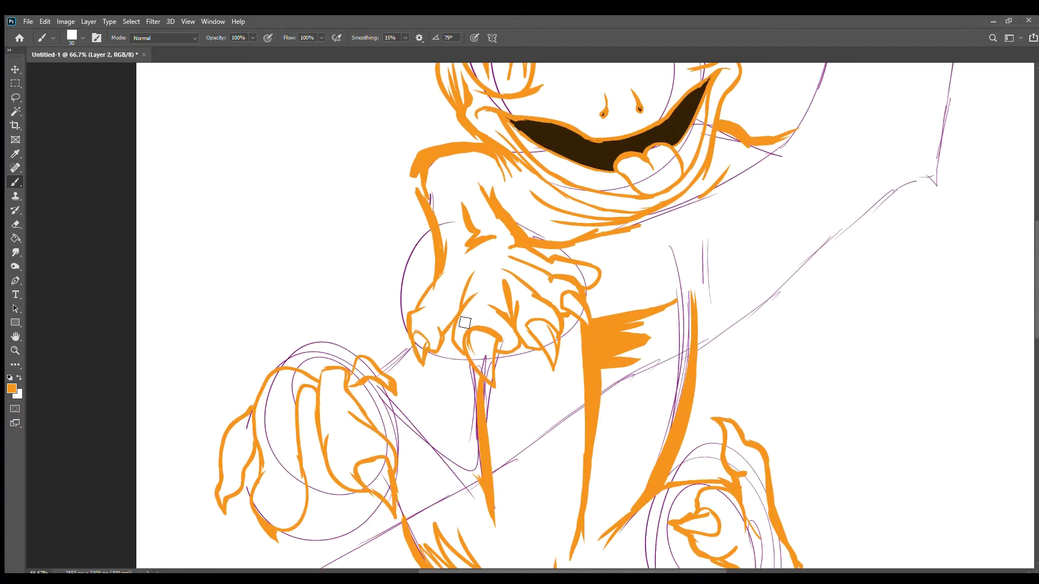
{"action": "scroll", "coordinate": [695, 333], "scroll_direction": "down", "scroll_amount": 2}
{"action": "scroll", "coordinate": [710, 338], "scroll_direction": "down", "scroll_amount": 5}
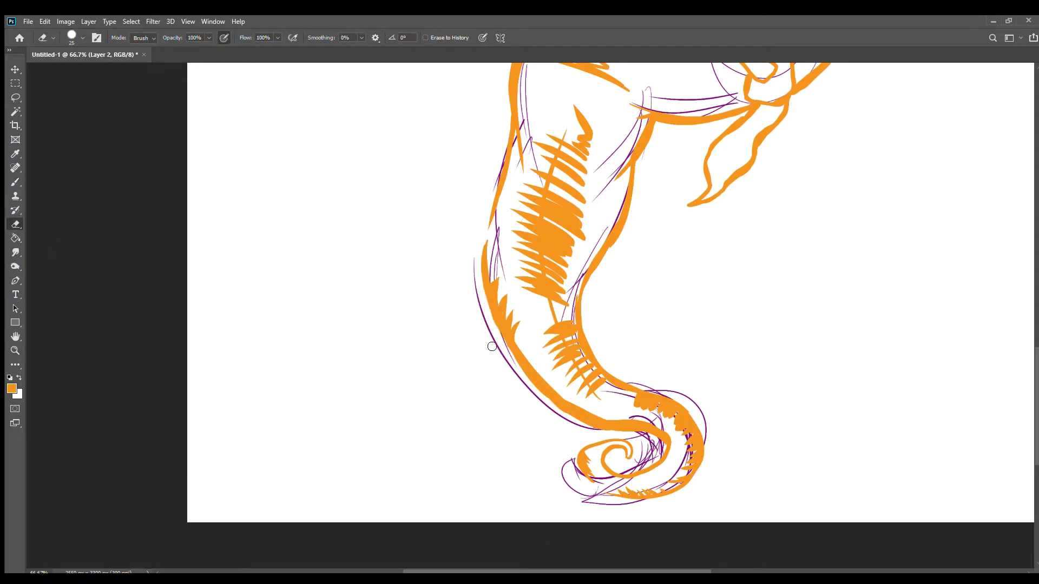
{"action": "scroll", "coordinate": [510, 339], "scroll_direction": "up", "scroll_amount": 5}
{"action": "mouse_move", "coordinate": [693, 277]}
{"action": "left_mouse_down"}
{"action": "mouse_move", "coordinate": [628, 336]}
{"action": "mouse_move", "coordinate": [644, 360]}
{"action": "left_mouse_up"}
{"action": "scroll", "coordinate": [658, 332], "scroll_direction": "up", "scroll_amount": 4}
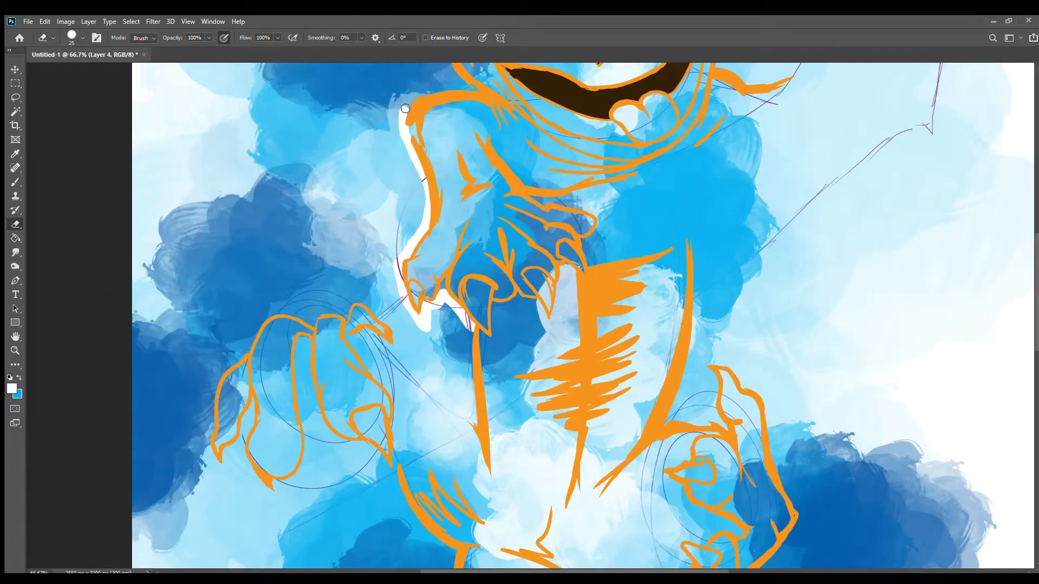
Erase the blue wash outside the head outline and around the hand and neck
{"action": "left_click_drag", "start_coordinate": [405, 108], "coordinate": [476, 84]}
{"action": "left_click_drag", "start_coordinate": [403, 301], "coordinate": [346, 351]}
{"action": "left_click_drag", "start_coordinate": [422, 278], "coordinate": [401, 417]}
{"action": "mouse_move", "coordinate": [317, 328]}
{"action": "left_mouse_down"}
{"action": "mouse_move", "coordinate": [279, 307]}
{"action": "mouse_move", "coordinate": [217, 460]}
{"action": "mouse_move", "coordinate": [284, 495]}
{"action": "left_mouse_up"}
{"action": "left_click_drag", "start_coordinate": [303, 338], "coordinate": [319, 469]}
{"action": "left_click_drag", "start_coordinate": [475, 416], "coordinate": [413, 440]}
Erase the wash below the hand, around the neck and at the top left
{"action": "left_click_drag", "start_coordinate": [151, 222], "coordinate": [265, 295]}
{"action": "mouse_move", "coordinate": [254, 303]}
{"action": "left_mouse_down"}
{"action": "mouse_move", "coordinate": [280, 503]}
{"action": "mouse_move", "coordinate": [460, 446]}
{"action": "left_mouse_up"}
{"action": "left_click_drag", "start_coordinate": [466, 71], "coordinate": [378, 298]}
{"action": "left_click_drag", "start_coordinate": [389, 135], "coordinate": [197, 97]}
{"action": "mouse_move", "coordinate": [301, 200]}
{"action": "left_mouse_down"}
{"action": "mouse_move", "coordinate": [157, 303]}
{"action": "mouse_move", "coordinate": [325, 541]}
{"action": "left_mouse_up"}
{"action": "scroll", "coordinate": [379, 324], "scroll_direction": "down", "scroll_amount": 5}
{"action": "scroll", "coordinate": [379, 324], "scroll_direction": "down", "scroll_amount": 3}
Wipe the dark blue wash beside the tail with a much larger eraser
{"action": "key", "text": "bracketright"}
{"action": "key", "text": "bracketright"}
{"action": "key", "text": "bracketright"}
{"action": "mouse_move", "coordinate": [617, 352]}
{"action": "left_mouse_down"}
{"action": "mouse_move", "coordinate": [725, 503]}
{"action": "mouse_move", "coordinate": [584, 514]}
{"action": "mouse_move", "coordinate": [726, 225]}
{"action": "mouse_move", "coordinate": [743, 450]}
{"action": "left_mouse_up"}
{"action": "scroll", "coordinate": [743, 450], "scroll_direction": "up", "scroll_amount": 3}
{"action": "key", "text": "bracketleft"}
{"action": "key", "text": "bracketleft"}
{"action": "key", "text": "bracketleft"}
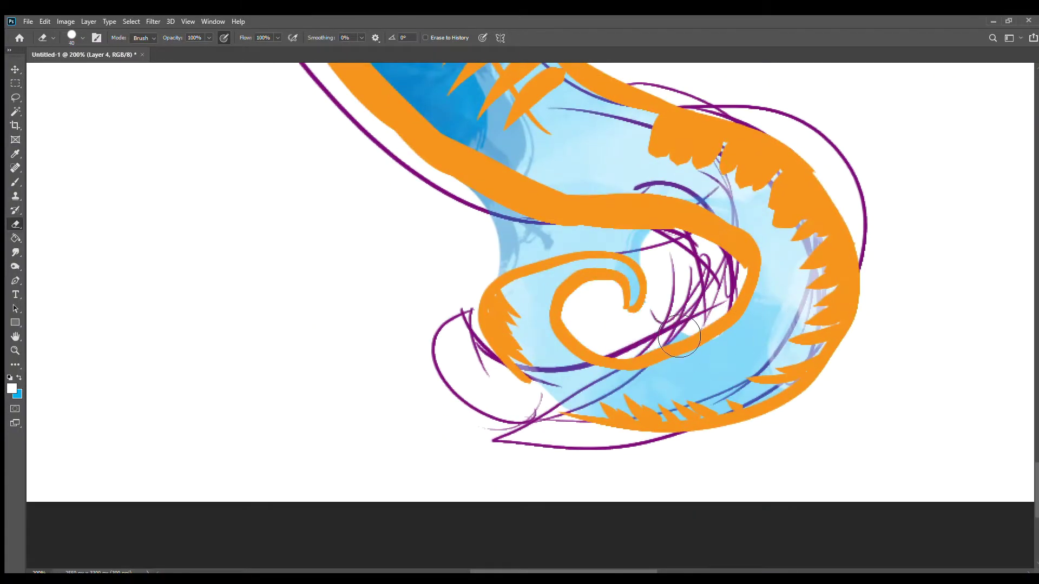
{"action": "scroll", "coordinate": [758, 324], "scroll_direction": "up", "scroll_amount": 10}
{"action": "scroll", "coordinate": [872, 198], "scroll_direction": "up", "scroll_amount": 1}
Erase the blue wash beside the neck with a smaller eraser
{"action": "left_click_drag", "start_coordinate": [774, 217], "coordinate": [607, 408]}
{"action": "scroll", "coordinate": [689, 239], "scroll_direction": "down", "scroll_amount": 5}
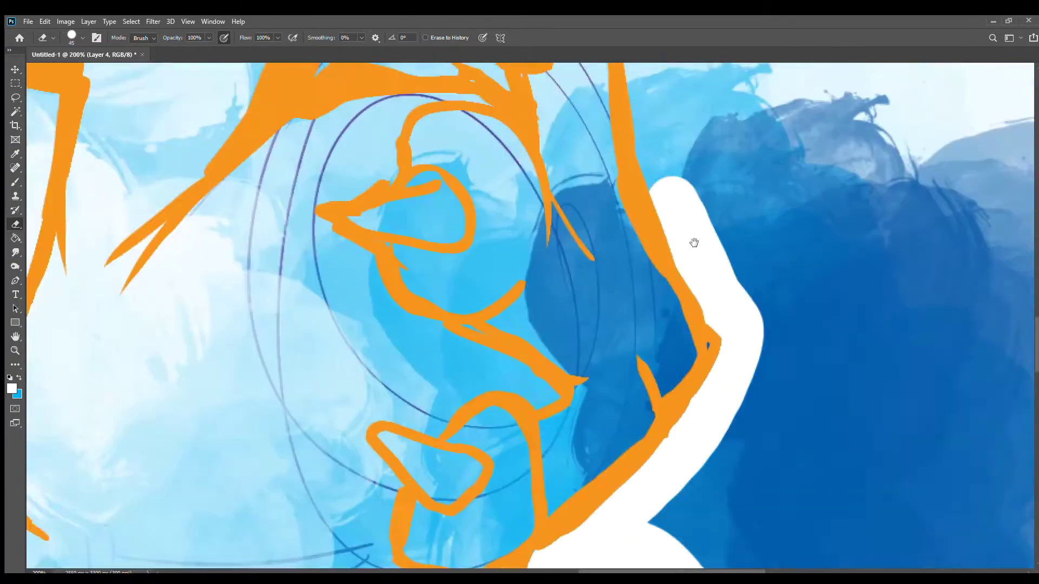
{"action": "left_click_drag", "start_coordinate": [689, 239], "coordinate": [568, 162]}
{"action": "key", "text": "bracketright"}
{"action": "key", "text": "bracketright"}
{"action": "scroll", "coordinate": [473, 273], "scroll_direction": "up", "scroll_amount": 3}
{"action": "key", "text": "ctrl+0"}
{"action": "key", "text": "bracketright"}
{"action": "key", "text": "bracketright"}
{"action": "key", "text": "bracketright"}
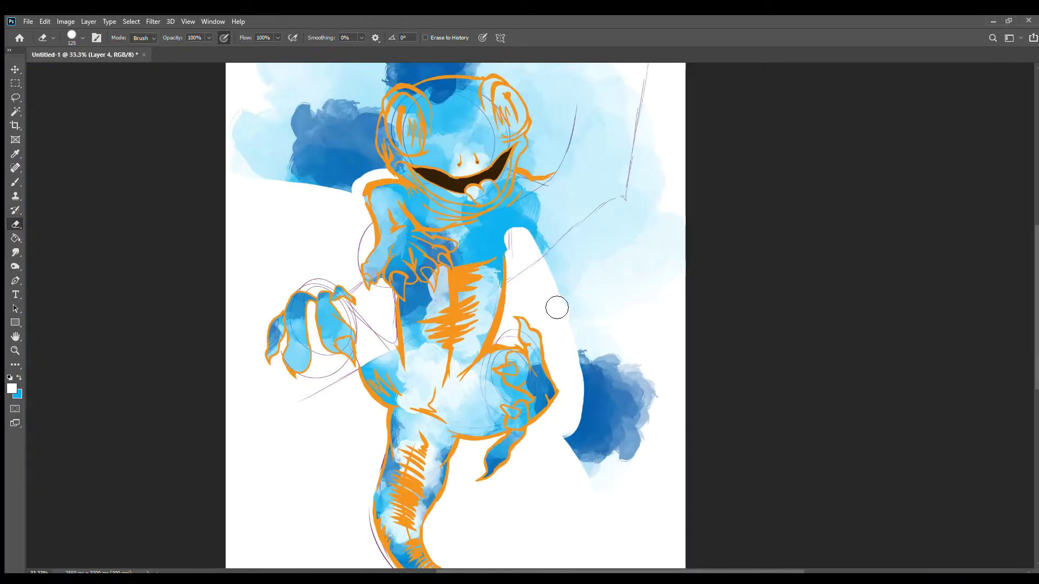
Erase the remaining wash near the right arm, top left and above the head
{"action": "left_click_drag", "start_coordinate": [541, 444], "coordinate": [573, 89]}
{"action": "left_click_drag", "start_coordinate": [360, 83], "coordinate": [271, 81]}
{"action": "scroll", "coordinate": [352, 216], "scroll_direction": "up", "scroll_amount": 3}
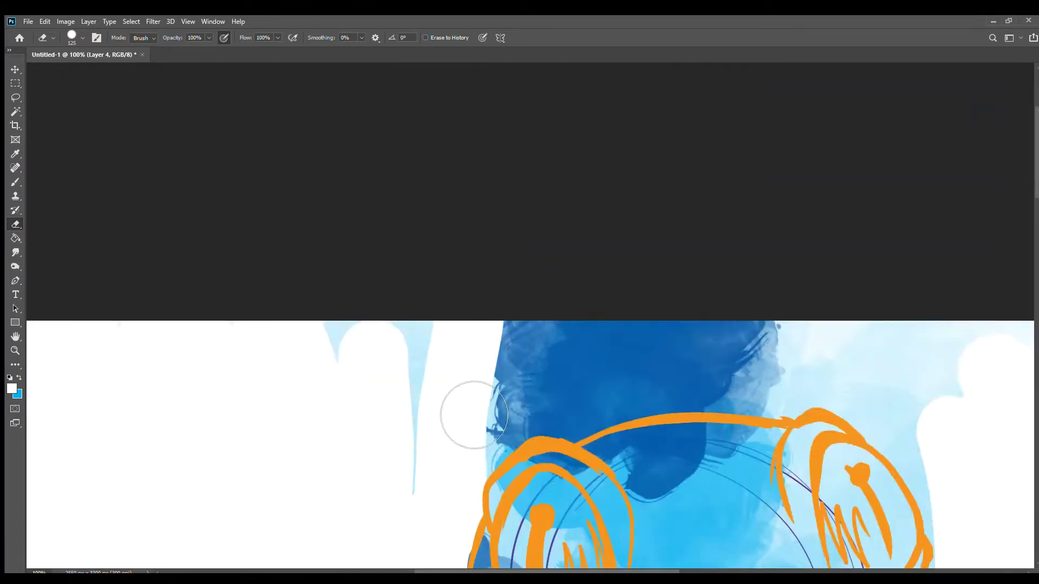
{"action": "mouse_move", "coordinate": [464, 413]}
{"action": "left_mouse_down"}
{"action": "mouse_move", "coordinate": [859, 400]}
{"action": "mouse_move", "coordinate": [973, 486]}
{"action": "left_mouse_up"}
{"action": "scroll", "coordinate": [612, 534], "scroll_direction": "down", "scroll_amount": 2}
{"action": "scroll", "coordinate": [612, 534], "scroll_direction": "down", "scroll_amount": 3}
{"action": "key", "text": "bracketleft"}
{"action": "key", "text": "bracketleft"}
{"action": "key", "text": "bracketleft"}
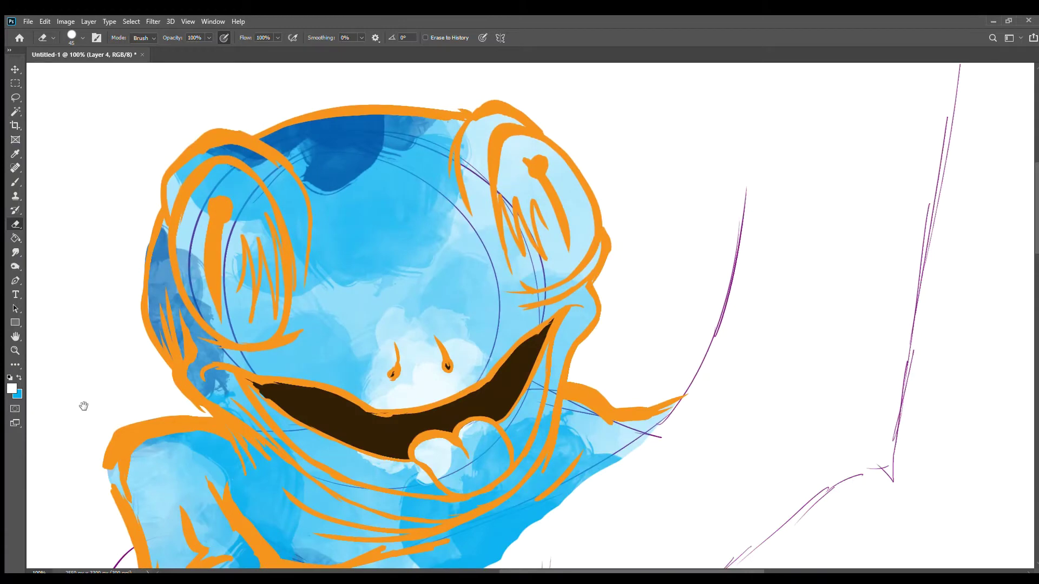
Paint the gecko's tongue red on a new layer, undoing the paint that spilled outside it
{"action": "left_click_drag", "start_coordinate": [84, 406], "coordinate": [309, 387]}
{"action": "key", "text": "ctrl+shift+alt+n"}
{"action": "key", "text": "b"}
{"action": "left_click_drag", "start_coordinate": [758, 428], "coordinate": [703, 531]}
{"action": "left_click_drag", "start_coordinate": [595, 357], "coordinate": [703, 336]}
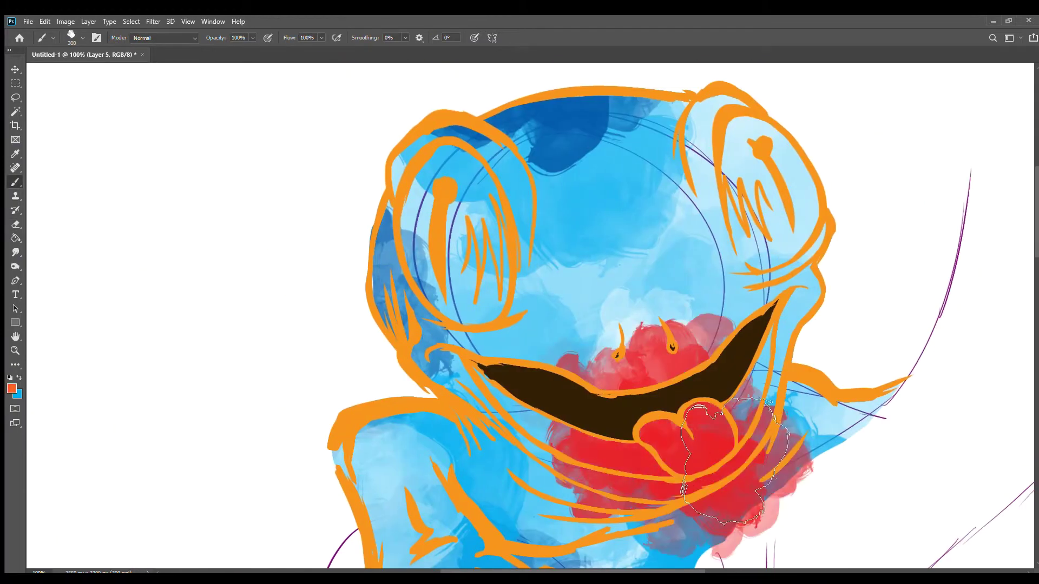
{"action": "left_click_drag", "start_coordinate": [677, 444], "coordinate": [704, 541]}
{"action": "left_click_drag", "start_coordinate": [812, 433], "coordinate": [614, 499]}
{"action": "key", "text": "ctrl+z"}
{"action": "key", "text": "ctrl+z"}
{"action": "key", "text": "ctrl+z"}
{"action": "key", "text": "ctrl+z"}
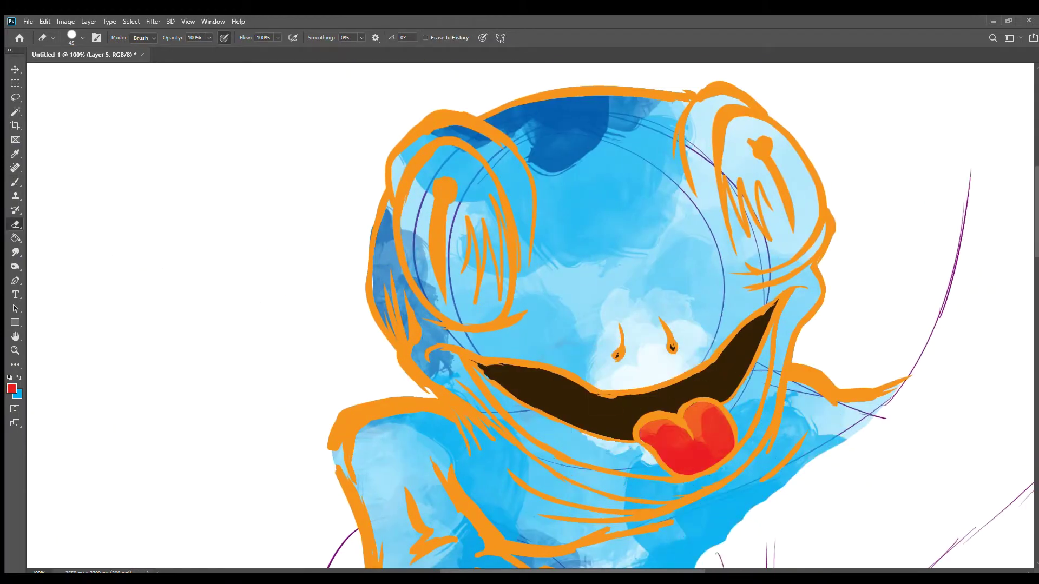
Wash the inside of the mouth magenta on another new layer, removing the excess
{"action": "key", "text": "ctrl+shift+alt+n"}
{"action": "key", "text": "b"}
{"action": "left_click_drag", "start_coordinate": [487, 460], "coordinate": [677, 542]}
{"action": "left_click_drag", "start_coordinate": [785, 390], "coordinate": [838, 460]}
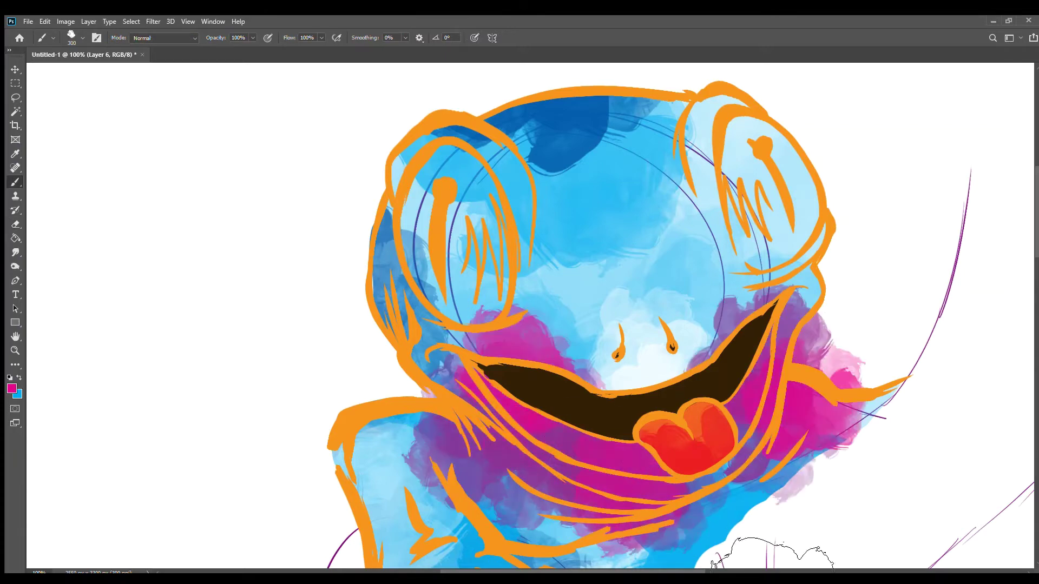
{"action": "left_click_drag", "start_coordinate": [704, 465], "coordinate": [812, 542]}
{"action": "key", "text": "e"}
{"action": "key", "text": "ctrl+z"}
{"action": "key", "text": "ctrl+z"}
{"action": "key", "text": "ctrl+z"}
{"action": "key", "text": "ctrl+z"}
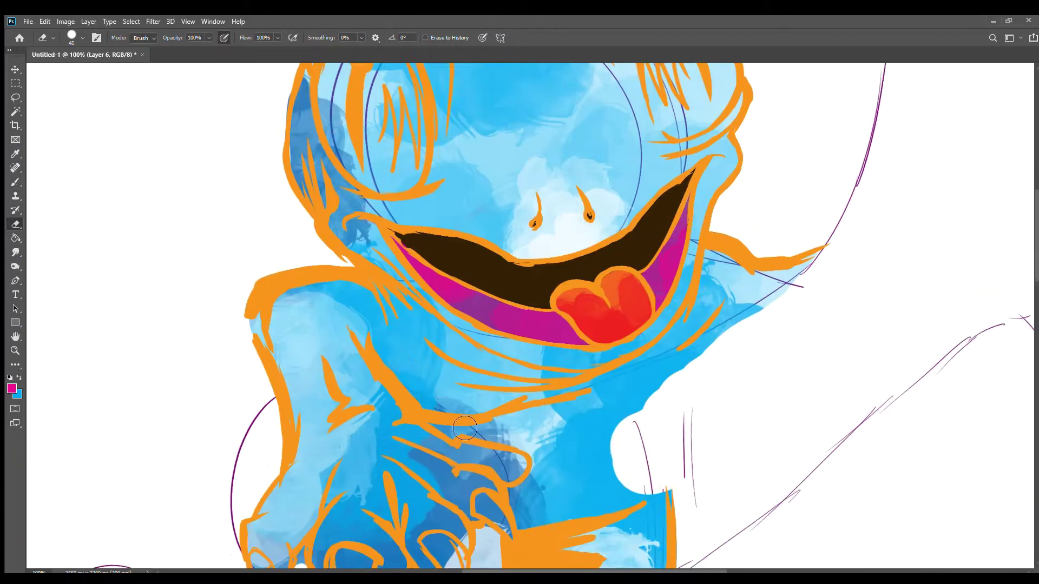
On a new layer, dab yellow and green watercolour over both eyes
{"action": "key", "text": "b"}
{"action": "key", "text": "ctrl+shift+alt+n"}
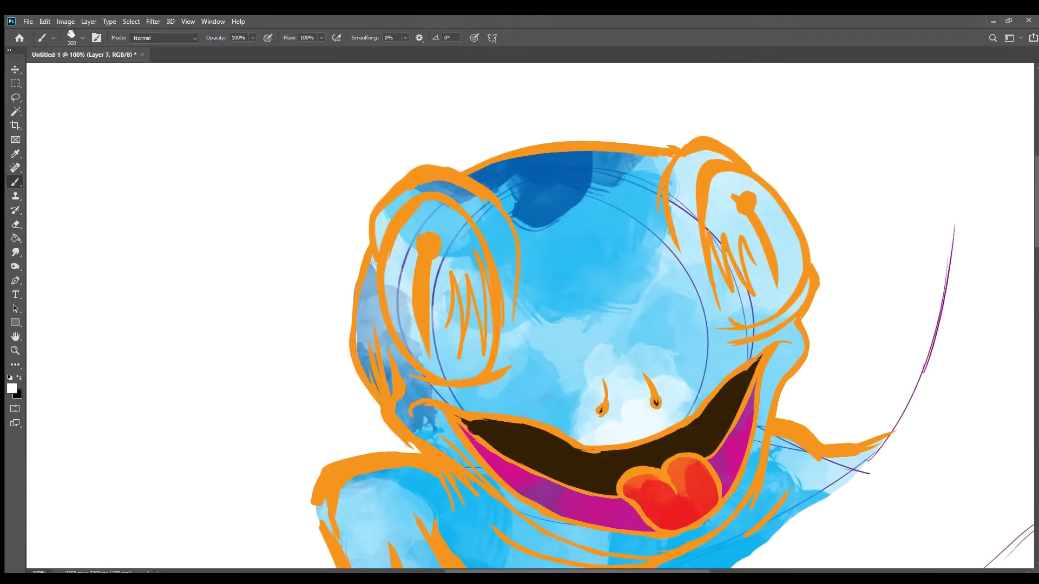
{"action": "left_click_drag", "start_coordinate": [352, 228], "coordinate": [498, 301]}
{"action": "left_click_drag", "start_coordinate": [676, 189], "coordinate": [839, 287]}
{"action": "left_click_drag", "start_coordinate": [379, 227], "coordinate": [541, 390]}
Finish the green eye wash and erase the spill outside both eye outlines
{"action": "left_click_drag", "start_coordinate": [692, 162], "coordinate": [838, 335]}
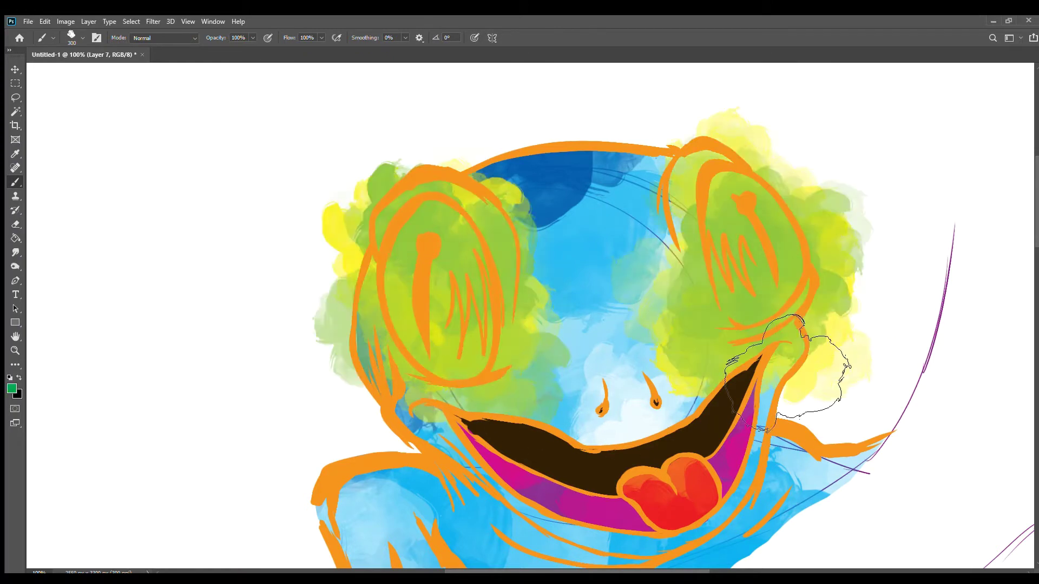
{"action": "left_click_drag", "start_coordinate": [530, 244], "coordinate": [281, 244]}
{"action": "key", "text": "ctrl+z"}
{"action": "key", "text": "ctrl+z"}
{"action": "key", "text": "e"}
{"action": "left_click_drag", "start_coordinate": [411, 200], "coordinate": [378, 303]}
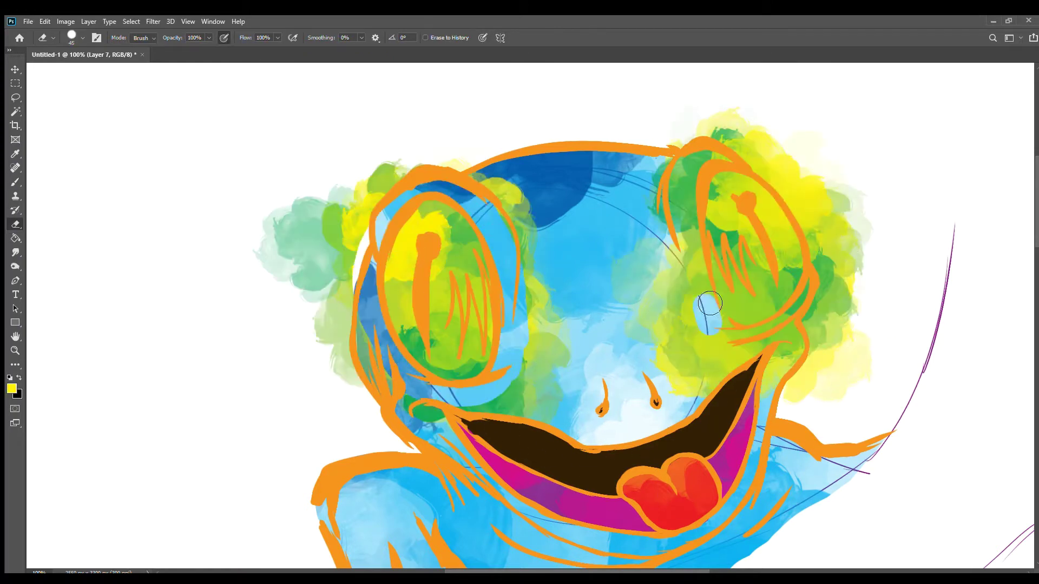
{"action": "left_click_drag", "start_coordinate": [704, 162], "coordinate": [717, 396]}
{"action": "left_click_drag", "start_coordinate": [687, 124], "coordinate": [860, 390]}
{"action": "left_click_drag", "start_coordinate": [828, 352], "coordinate": [866, 395]}
{"action": "mouse_move", "coordinate": [422, 162]}
{"action": "left_mouse_down"}
{"action": "mouse_move", "coordinate": [346, 216]}
{"action": "mouse_move", "coordinate": [270, 336]}
{"action": "left_mouse_up"}
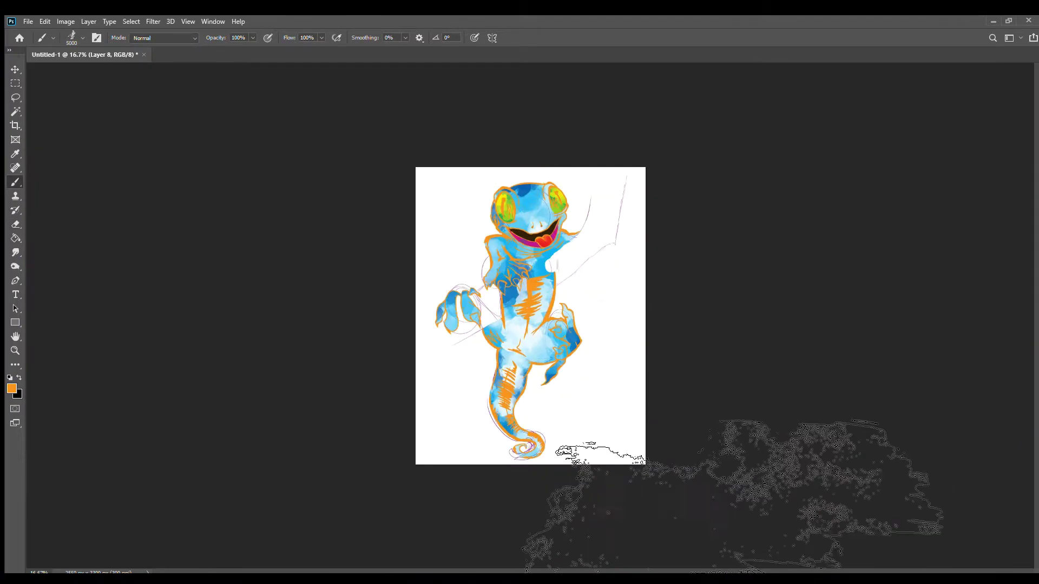
Undo the orange wash, shrink the brush, and dab two soft orange dots on the head
{"action": "key", "text": "ctrl+z"}
{"action": "key", "text": "ctrl+plus"}
{"action": "key", "text": "ctrl+plus"}
{"action": "key", "text": "ctrl+plus"}
{"action": "scroll", "coordinate": [614, 283], "scroll_direction": "up", "scroll_amount": 3}
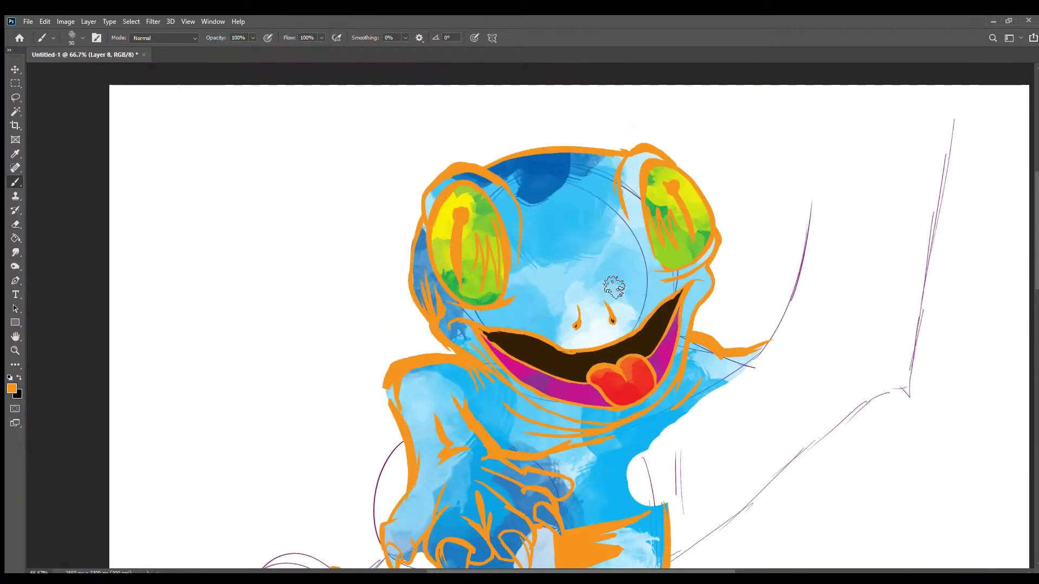
{"action": "left_click", "coordinate": [534, 282]}
{"action": "left_click", "coordinate": [622, 299]}
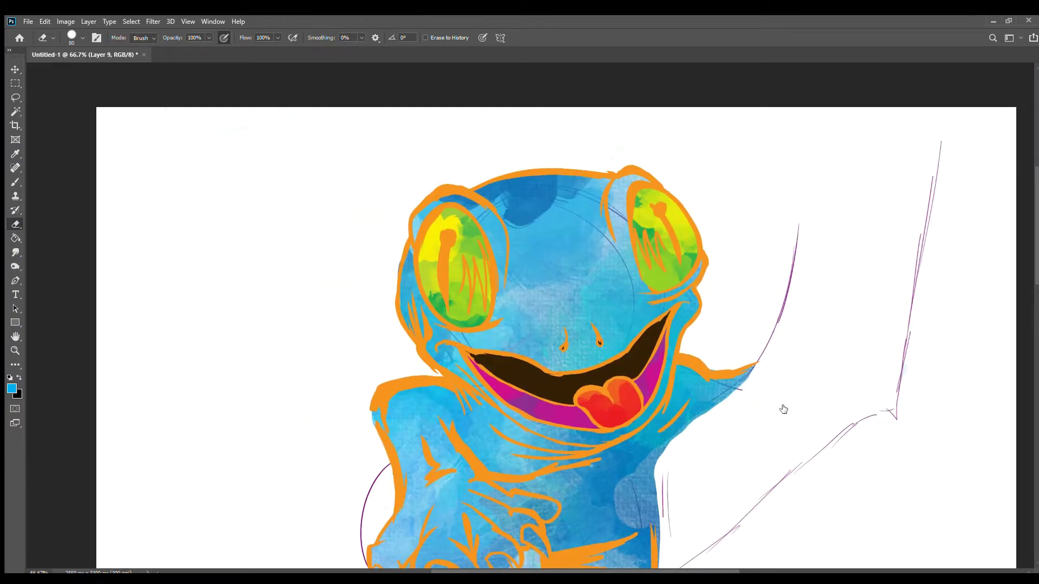
Scatter orange daubs across the forehead, cheeks, jaw and chin
{"action": "key", "text": "b"}
{"action": "left_click_drag", "start_coordinate": [528, 189], "coordinate": [589, 314]}
{"action": "left_click_drag", "start_coordinate": [519, 217], "coordinate": [633, 308]}
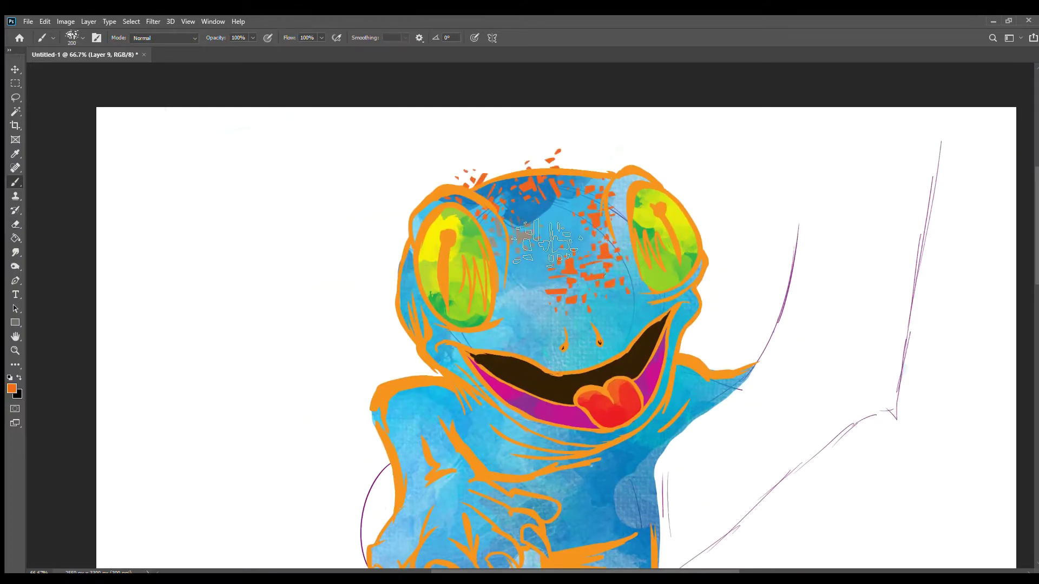
{"action": "left_click_drag", "start_coordinate": [546, 243], "coordinate": [427, 335]}
{"action": "mouse_move", "coordinate": [390, 271]}
{"action": "left_mouse_down"}
{"action": "mouse_move", "coordinate": [454, 365]}
{"action": "mouse_move", "coordinate": [379, 324]}
{"action": "left_mouse_up"}
{"action": "left_click_drag", "start_coordinate": [698, 308], "coordinate": [735, 378]}
{"action": "left_click_drag", "start_coordinate": [487, 422], "coordinate": [546, 460]}
With a larger eraser, remove the splatters left of and above the head
{"action": "key", "text": "e"}
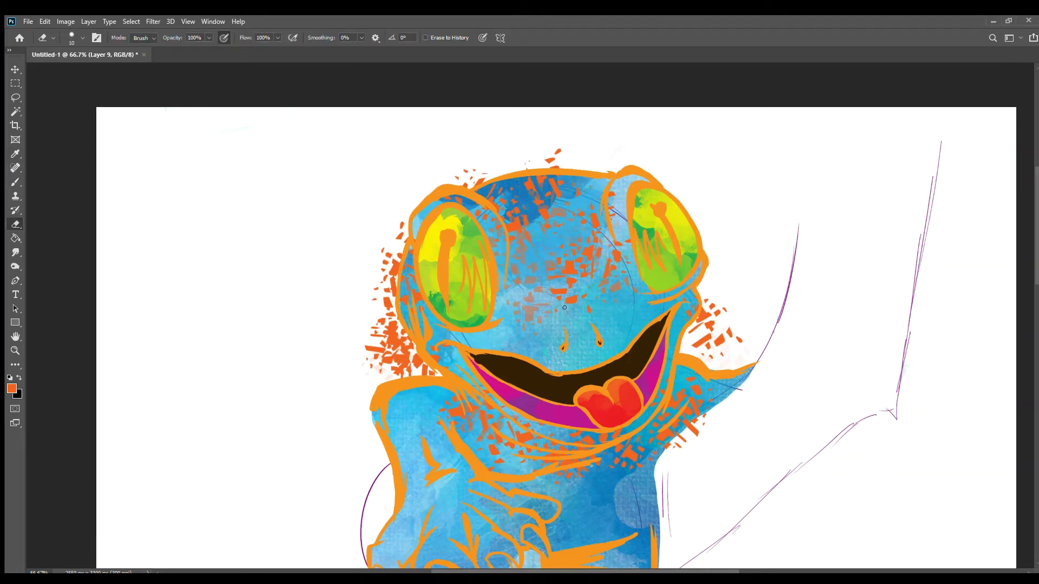
{"action": "key", "text": "bracketright"}
{"action": "key", "text": "bracketright"}
{"action": "key", "text": "bracketright"}
{"action": "left_click_drag", "start_coordinate": [384, 254], "coordinate": [422, 374]}
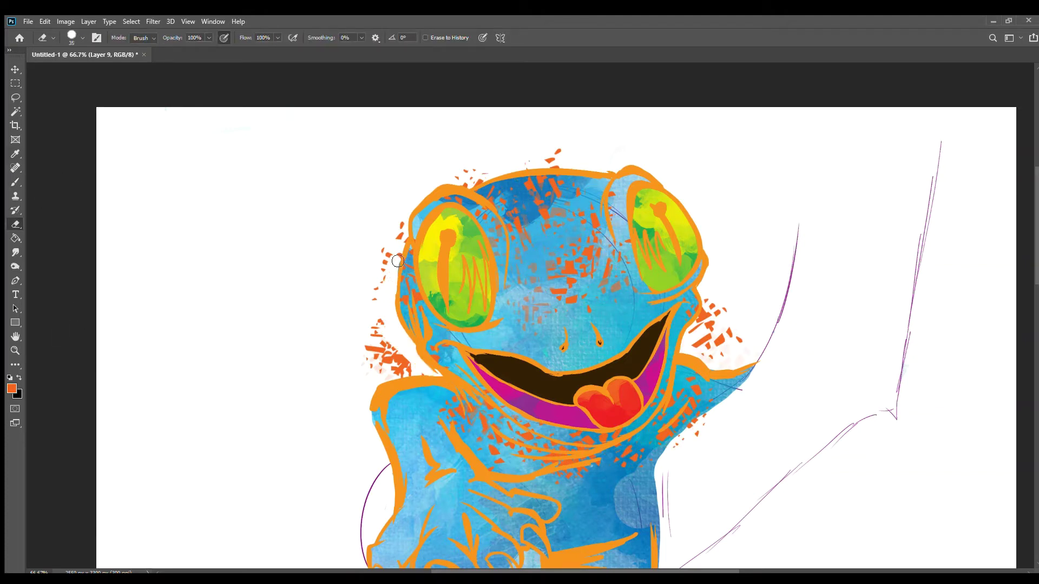
{"action": "left_click_drag", "start_coordinate": [373, 324], "coordinate": [479, 184]}
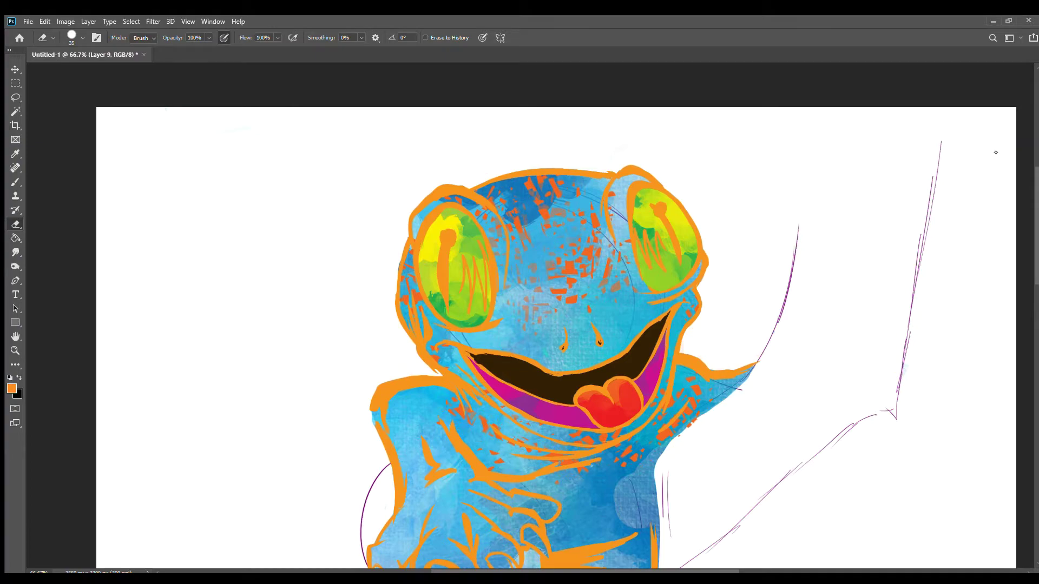
On a new layer, stamp orange splatters above the head, at both shoulders and around the legs
{"action": "key", "text": "ctrl+shift+alt+n"}
{"action": "key", "text": "b"}
{"action": "left_click", "coordinate": [519, 147]}
{"action": "left_click", "coordinate": [722, 444]}
{"action": "left_click", "coordinate": [352, 379]}
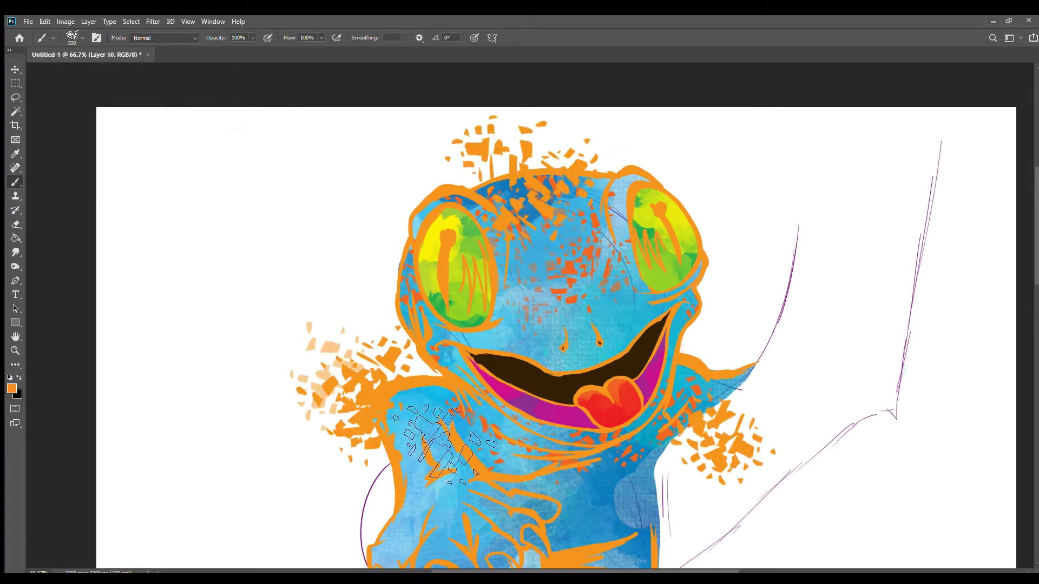
{"action": "left_click_drag", "start_coordinate": [441, 441], "coordinate": [393, 259]}
{"action": "mouse_move", "coordinate": [400, 541]}
{"action": "left_mouse_down"}
{"action": "mouse_move", "coordinate": [402, 335]}
{"action": "mouse_move", "coordinate": [411, 369]}
{"action": "mouse_move", "coordinate": [400, 162]}
{"action": "left_mouse_up"}
{"action": "mouse_move", "coordinate": [400, 379]}
{"action": "left_mouse_down"}
{"action": "mouse_move", "coordinate": [411, 195]}
{"action": "mouse_move", "coordinate": [446, 346]}
{"action": "left_mouse_up"}
{"action": "left_click", "coordinate": [525, 320]}
{"action": "left_click", "coordinate": [336, 179]}
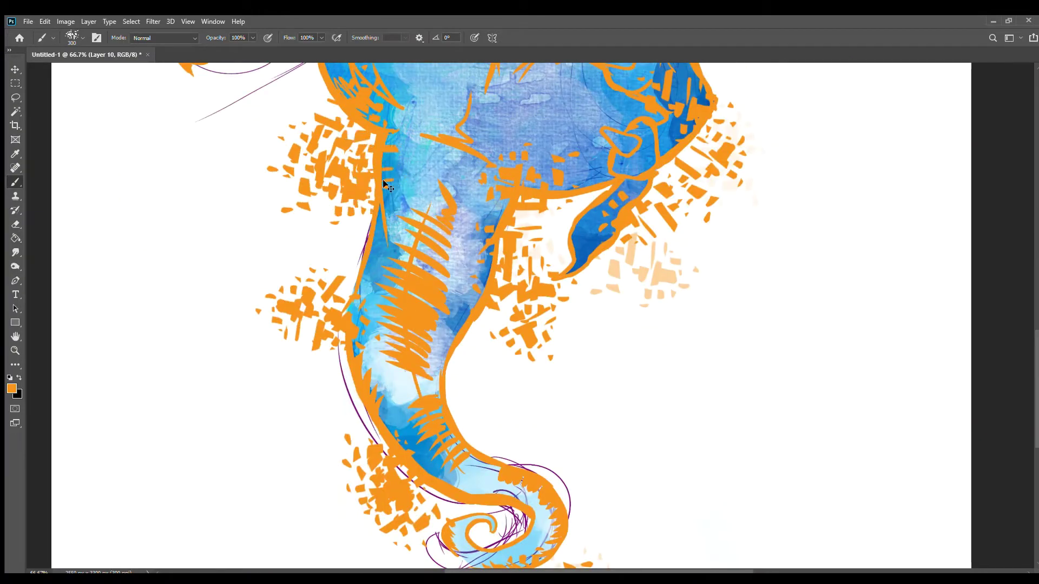
Erase unwanted splatters near the right shoulder and body, then view the whole gecko
{"action": "left_click_drag", "start_coordinate": [384, 185], "coordinate": [412, 487]}
{"action": "left_click_drag", "start_coordinate": [411, 216], "coordinate": [433, 422]}
{"action": "key", "text": "e"}
{"action": "left_click_drag", "start_coordinate": [698, 455], "coordinate": [756, 434]}
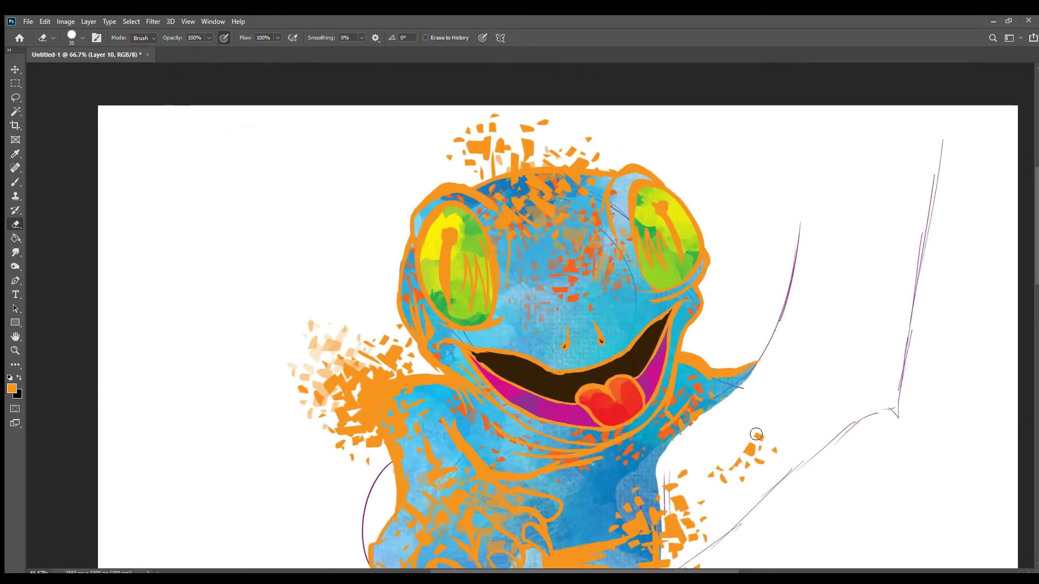
{"action": "scroll", "coordinate": [756, 434], "scroll_direction": "down", "scroll_amount": 5}
{"action": "scroll", "coordinate": [671, 428], "scroll_direction": "down", "scroll_amount": 6}
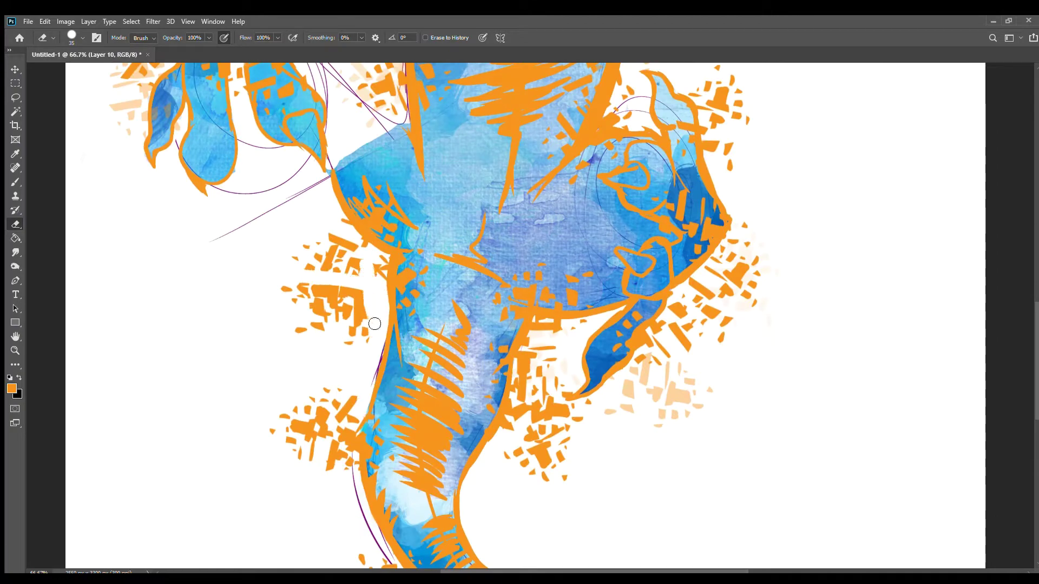
{"action": "left_click_drag", "start_coordinate": [374, 323], "coordinate": [303, 292]}
{"action": "left_click_drag", "start_coordinate": [557, 353], "coordinate": [514, 427]}
{"action": "left_click_drag", "start_coordinate": [563, 401], "coordinate": [541, 465]}
{"action": "scroll", "coordinate": [412, 352], "scroll_direction": "down", "scroll_amount": 5}
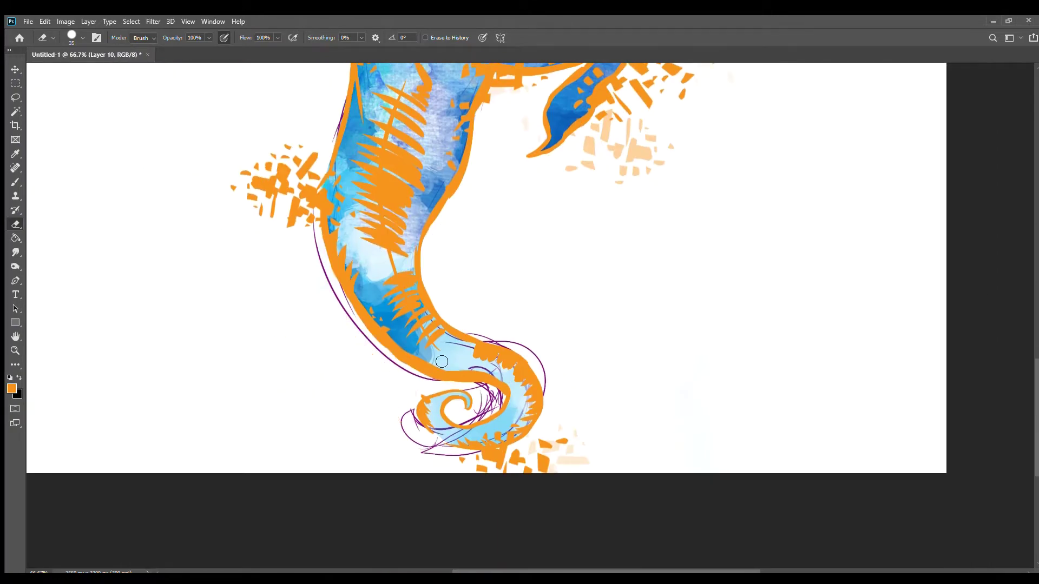
{"action": "scroll", "coordinate": [632, 277], "scroll_direction": "up", "scroll_amount": 10}
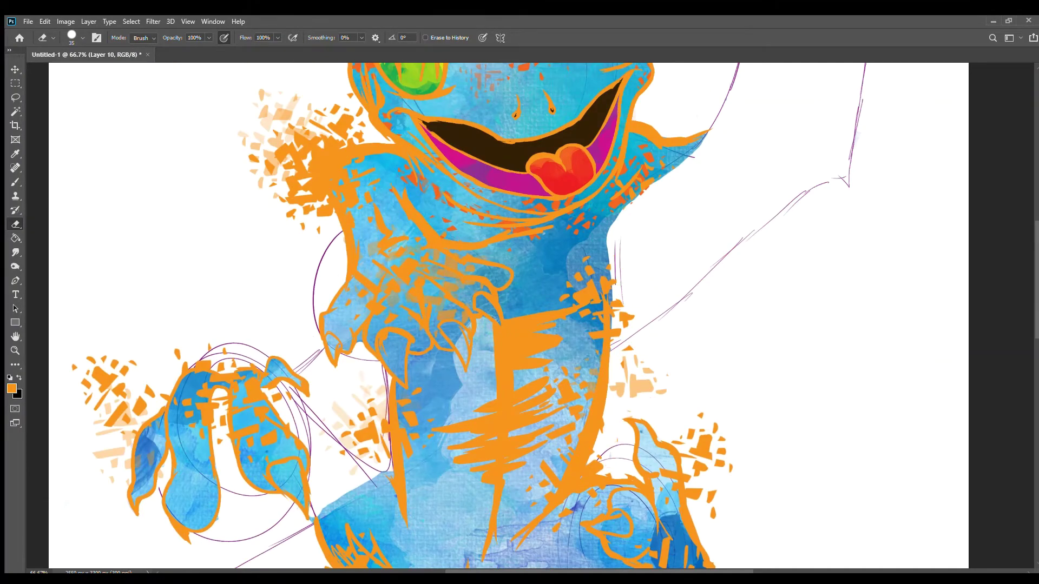
{"action": "left_click_drag", "start_coordinate": [698, 396], "coordinate": [806, 383]}
Add yellow marks by the left leg and around the head, plus small yellow speckles beside the mouth
{"action": "key", "text": "b"}
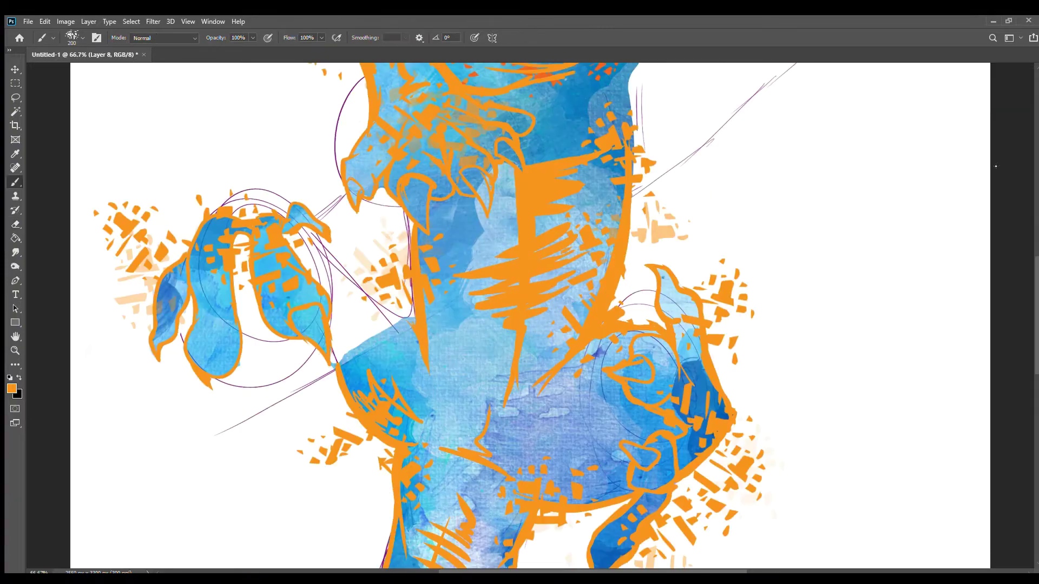
{"action": "left_click", "coordinate": [379, 449], "text": "alt"}
{"action": "left_click_drag", "start_coordinate": [406, 438], "coordinate": [373, 465]}
{"action": "scroll", "coordinate": [406, 439], "scroll_direction": "down", "scroll_amount": 4}
{"action": "left_click_drag", "start_coordinate": [306, 323], "coordinate": [509, 562]}
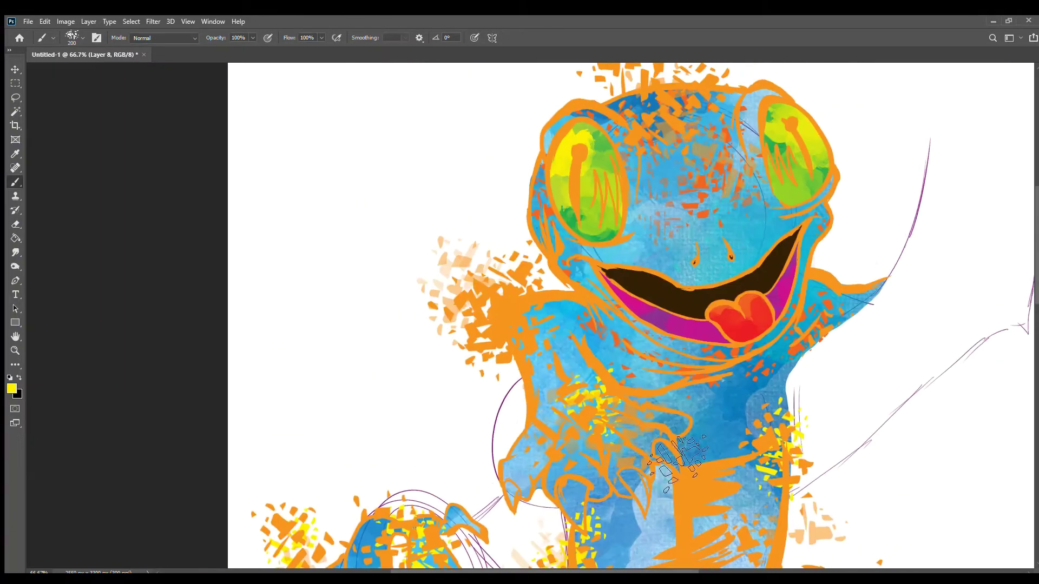
{"action": "left_click_drag", "start_coordinate": [541, 403], "coordinate": [639, 460]}
{"action": "left_click_drag", "start_coordinate": [703, 97], "coordinate": [671, 238]}
{"action": "left_click_drag", "start_coordinate": [628, 103], "coordinate": [666, 206]}
{"action": "key", "text": "bracketleft"}
{"action": "key", "text": "bracketleft"}
{"action": "key", "text": "bracketleft"}
{"action": "left_click", "coordinate": [787, 314]}
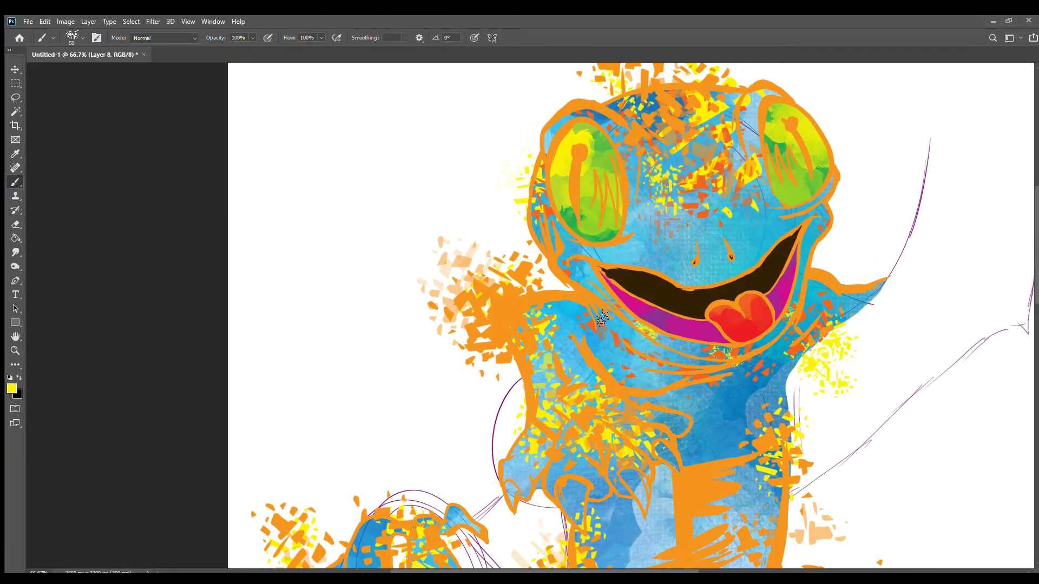
{"action": "left_click", "coordinate": [598, 320]}
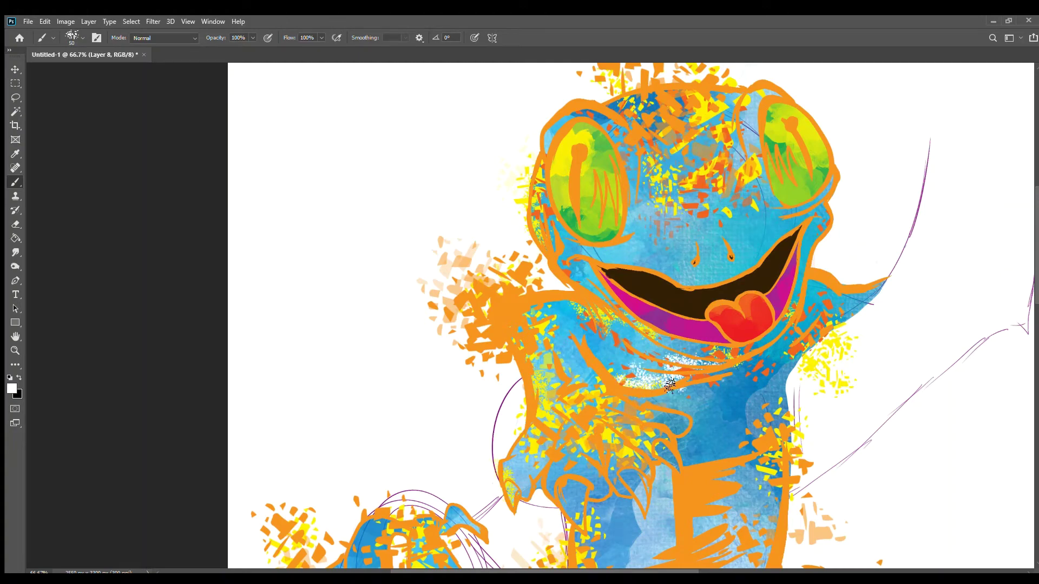
Brush white speckle highlights across the belly, lower body and right flank
{"action": "scroll", "coordinate": [606, 377], "scroll_direction": "down", "scroll_amount": 5}
{"action": "mouse_move", "coordinate": [568, 324]}
{"action": "left_mouse_down"}
{"action": "mouse_move", "coordinate": [685, 353]}
{"action": "mouse_move", "coordinate": [542, 411]}
{"action": "left_mouse_up"}
{"action": "left_click_drag", "start_coordinate": [649, 379], "coordinate": [785, 460]}
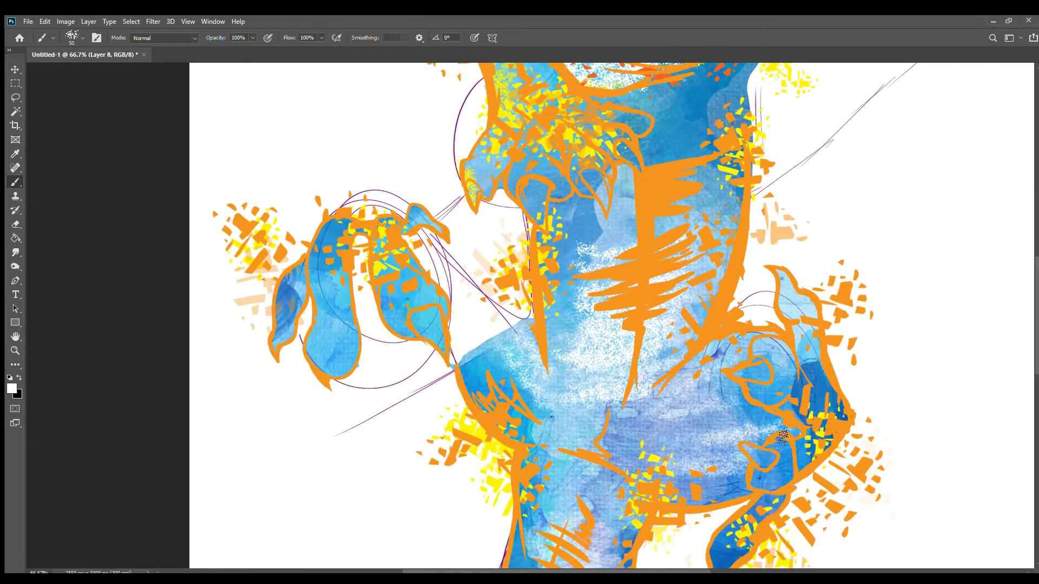
{"action": "left_click_drag", "start_coordinate": [785, 352], "coordinate": [595, 476]}
{"action": "left_click_drag", "start_coordinate": [541, 390], "coordinate": [624, 538]}
{"action": "scroll", "coordinate": [624, 538], "scroll_direction": "down", "scroll_amount": 5}
{"action": "scroll", "coordinate": [624, 539], "scroll_direction": "down", "scroll_amount": 4}
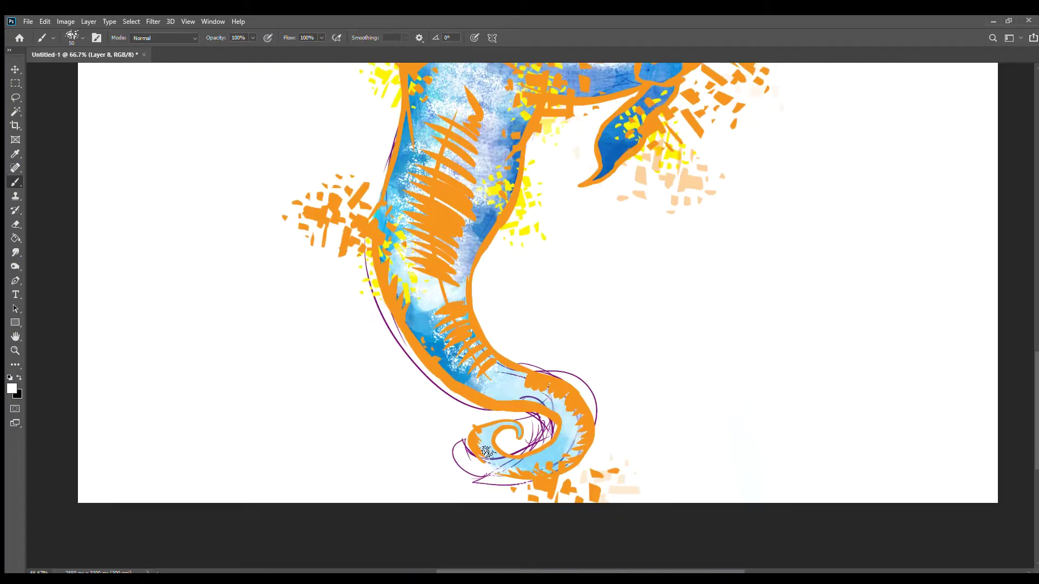
{"action": "scroll", "coordinate": [623, 538], "scroll_direction": "up", "scroll_amount": 7}
Paint a white highlight on the right leg with a slightly smaller brush
{"action": "key", "text": "e"}
{"action": "key", "text": "b"}
{"action": "left_click_drag", "start_coordinate": [746, 360], "coordinate": [720, 349]}
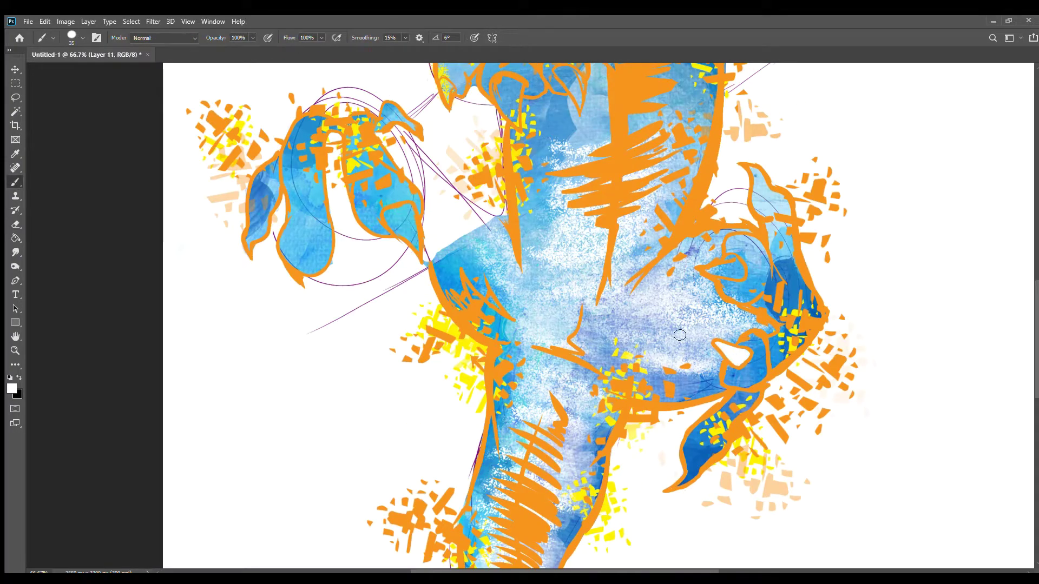
{"action": "key", "text": "bracketleft"}
{"action": "scroll", "coordinate": [519, 427], "scroll_direction": "up", "scroll_amount": 5}
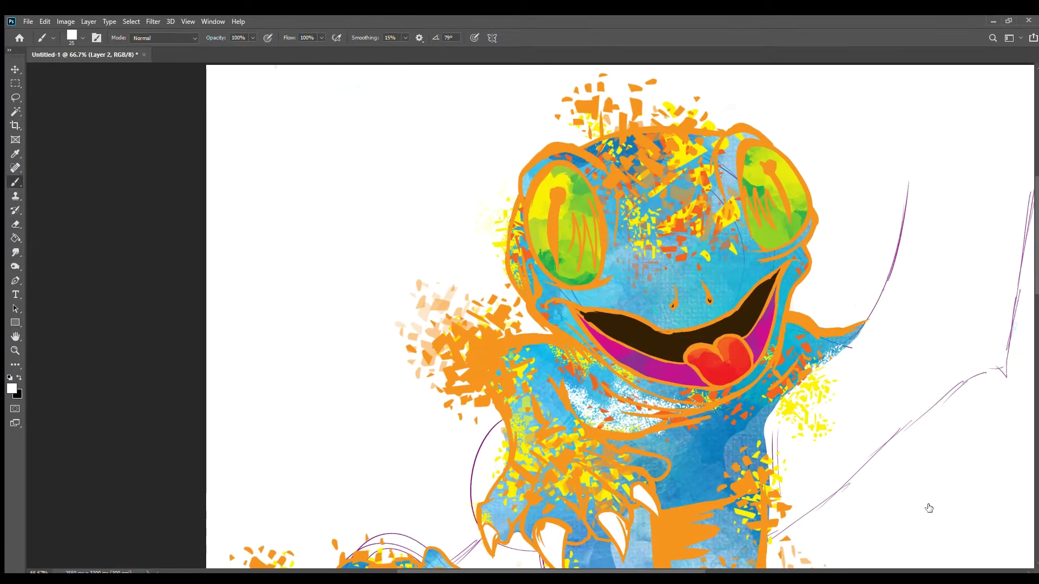
Outline the eyes, pupil, jaw, mouth, teeth, nostrils and neck frill in dark brown with a smaller brush
{"action": "left_click_drag", "start_coordinate": [587, 170], "coordinate": [603, 263]}
{"action": "left_click_drag", "start_coordinate": [541, 168], "coordinate": [552, 279]}
{"action": "left_click_drag", "start_coordinate": [552, 189], "coordinate": [552, 203]}
{"action": "key", "text": "bracketleft"}
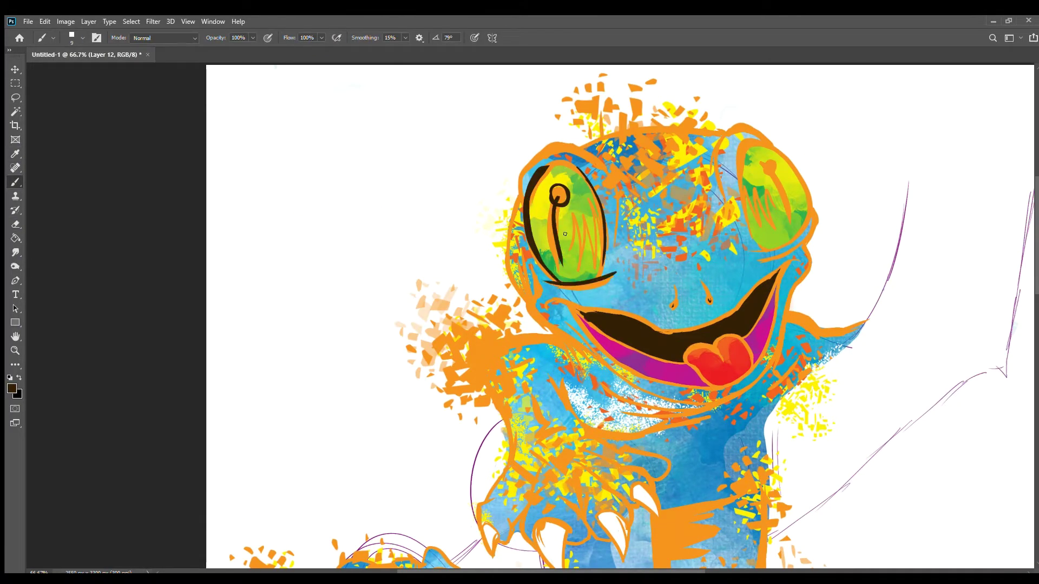
{"action": "mouse_move", "coordinate": [598, 151]}
{"action": "left_mouse_down"}
{"action": "mouse_move", "coordinate": [521, 308]}
{"action": "mouse_move", "coordinate": [612, 368]}
{"action": "mouse_move", "coordinate": [814, 217]}
{"action": "mouse_move", "coordinate": [752, 262]}
{"action": "left_mouse_up"}
{"action": "left_click_drag", "start_coordinate": [814, 217], "coordinate": [742, 120]}
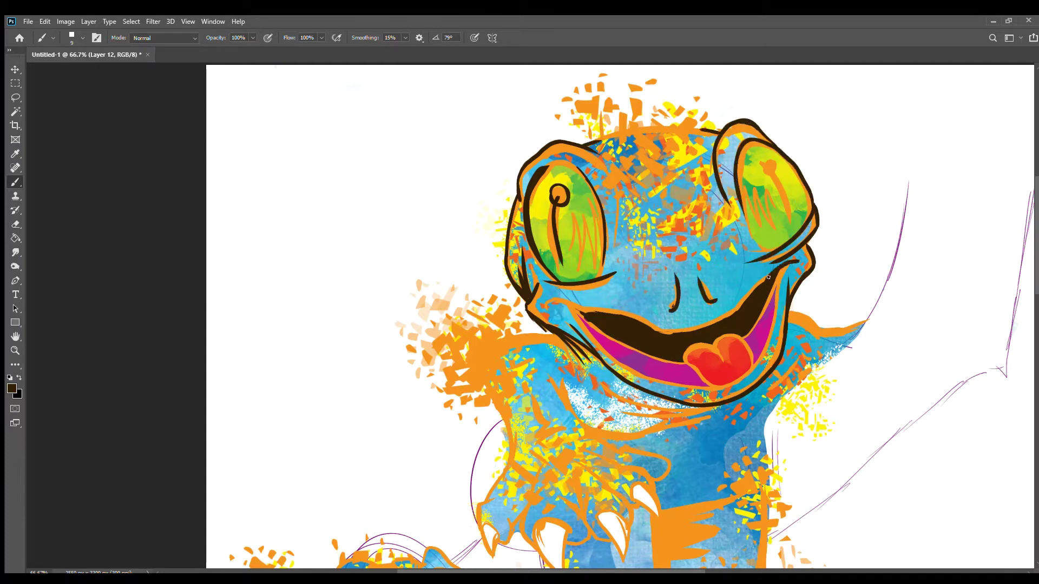
{"action": "mouse_move", "coordinate": [769, 277]}
{"action": "left_mouse_down"}
{"action": "mouse_move", "coordinate": [568, 311]}
{"action": "mouse_move", "coordinate": [545, 302]}
{"action": "left_mouse_up"}
{"action": "left_click_drag", "start_coordinate": [774, 293], "coordinate": [733, 395]}
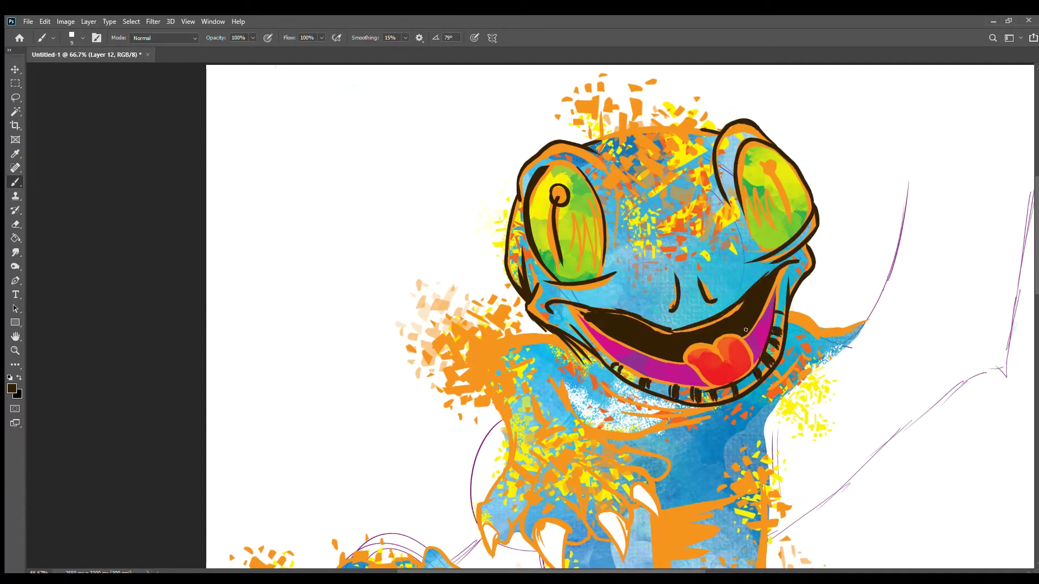
{"action": "left_click_drag", "start_coordinate": [592, 346], "coordinate": [685, 392]}
{"action": "left_click_drag", "start_coordinate": [712, 290], "coordinate": [715, 297]}
{"action": "left_click_drag", "start_coordinate": [790, 340], "coordinate": [868, 321]}
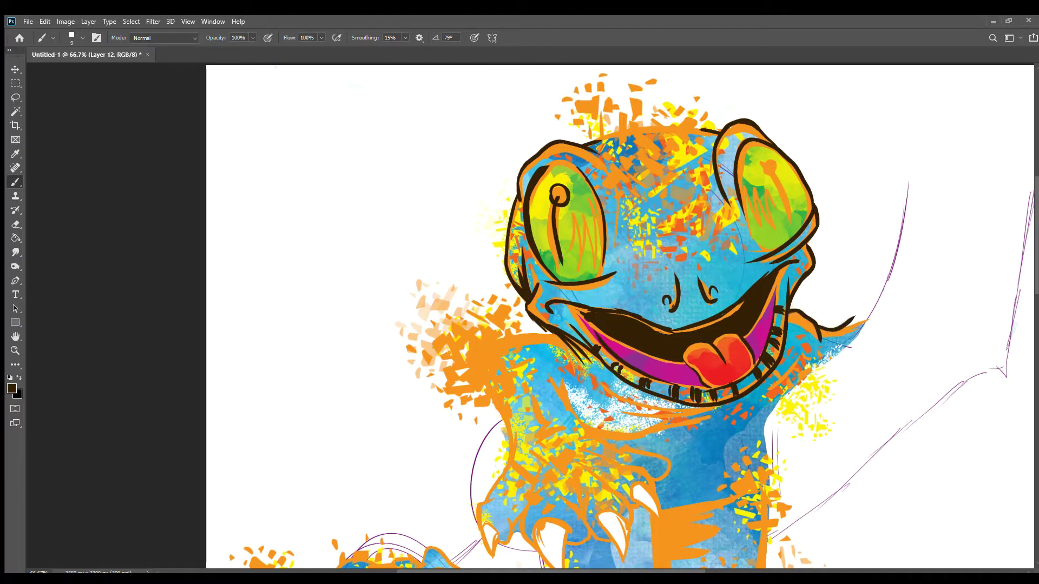
Outline the left arm and its claws in dark brown
{"action": "mouse_move", "coordinate": [568, 341]}
{"action": "left_mouse_down"}
{"action": "mouse_move", "coordinate": [487, 454]}
{"action": "mouse_move", "coordinate": [477, 530]}
{"action": "left_mouse_up"}
{"action": "left_click_drag", "start_coordinate": [555, 433], "coordinate": [525, 514]}
{"action": "mouse_move", "coordinate": [574, 471]}
{"action": "left_mouse_down"}
{"action": "mouse_move", "coordinate": [609, 541]}
{"action": "mouse_move", "coordinate": [642, 530]}
{"action": "left_mouse_up"}
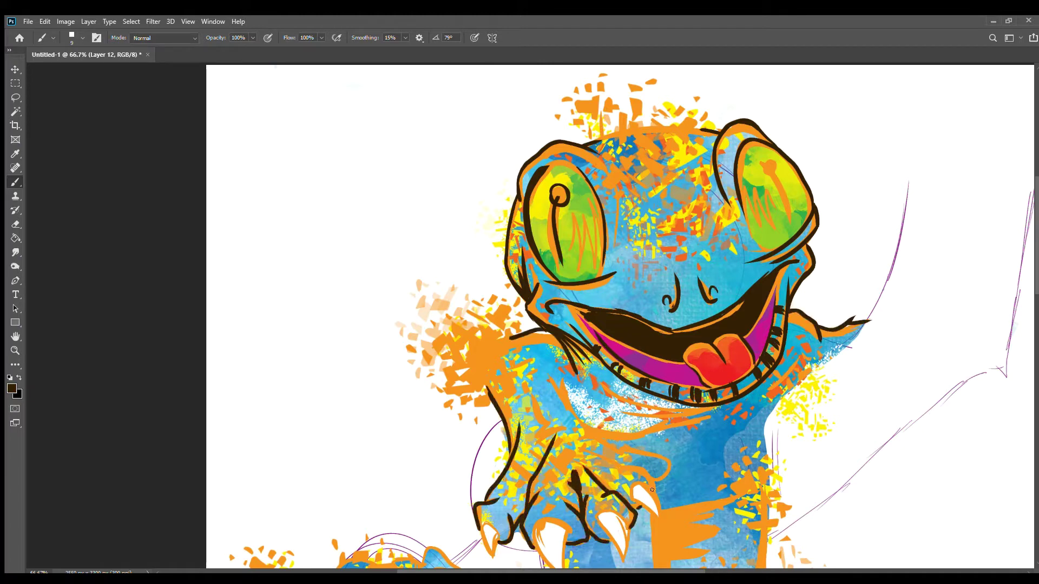
{"action": "left_click_drag", "start_coordinate": [579, 450], "coordinate": [674, 494]}
{"action": "mouse_move", "coordinate": [547, 373]}
{"action": "left_mouse_down"}
{"action": "mouse_move", "coordinate": [623, 457]}
{"action": "mouse_move", "coordinate": [595, 438]}
{"action": "left_mouse_up"}
{"action": "scroll", "coordinate": [591, 389], "scroll_direction": "down", "scroll_amount": 5}
Outline the belly edge, spine, body sides and legs, and add brown belly stripes
{"action": "left_click_drag", "start_coordinate": [509, 422], "coordinate": [595, 503]}
{"action": "left_click_drag", "start_coordinate": [801, 222], "coordinate": [714, 449]}
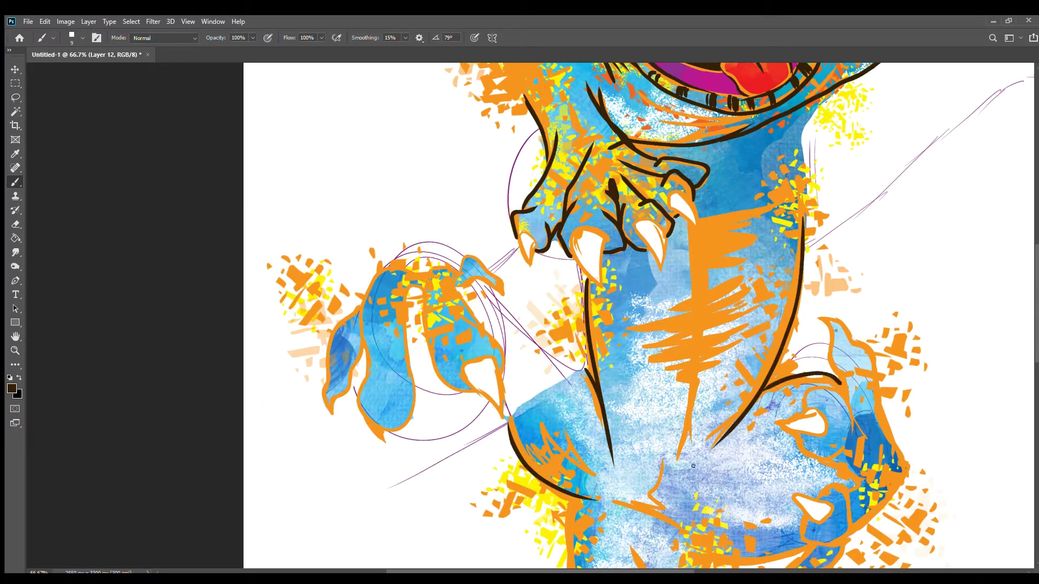
{"action": "left_click_drag", "start_coordinate": [692, 238], "coordinate": [665, 493]}
{"action": "left_click_drag", "start_coordinate": [763, 298], "coordinate": [698, 325]}
{"action": "left_click_drag", "start_coordinate": [704, 487], "coordinate": [649, 340]}
{"action": "left_click_drag", "start_coordinate": [562, 363], "coordinate": [633, 395]}
{"action": "left_click_drag", "start_coordinate": [744, 402], "coordinate": [622, 414]}
Outline the right leg, knee, right foot's claws and right frill
{"action": "left_click_drag", "start_coordinate": [789, 406], "coordinate": [703, 498]}
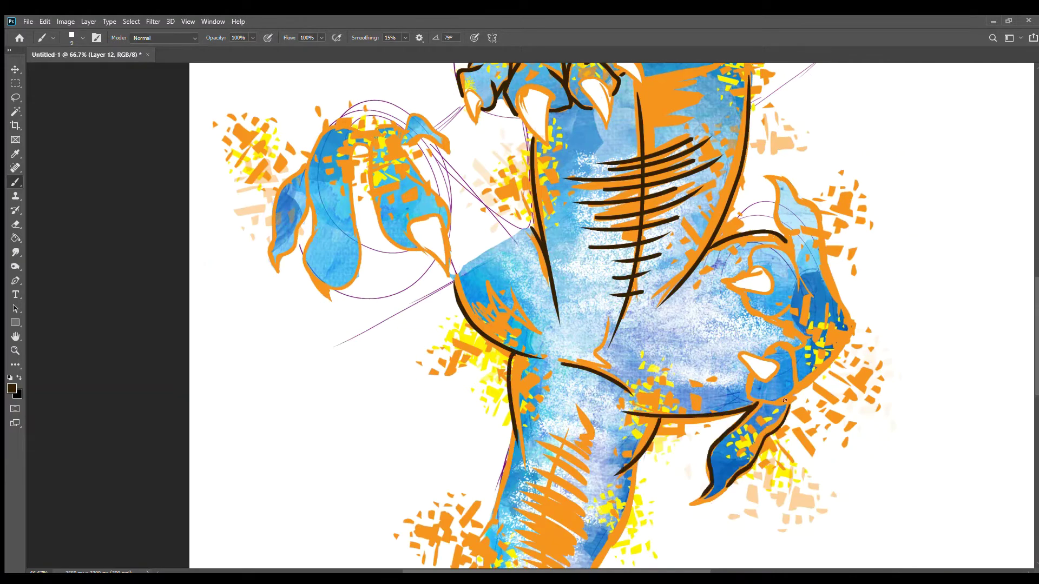
{"action": "left_click_drag", "start_coordinate": [806, 319], "coordinate": [747, 400]}
{"action": "left_click_drag", "start_coordinate": [822, 249], "coordinate": [801, 384]}
{"action": "mouse_move", "coordinate": [760, 170]}
{"action": "left_mouse_down"}
{"action": "mouse_move", "coordinate": [821, 238]}
{"action": "mouse_move", "coordinate": [744, 325]}
{"action": "left_mouse_up"}
{"action": "left_click_drag", "start_coordinate": [755, 424], "coordinate": [720, 483]}
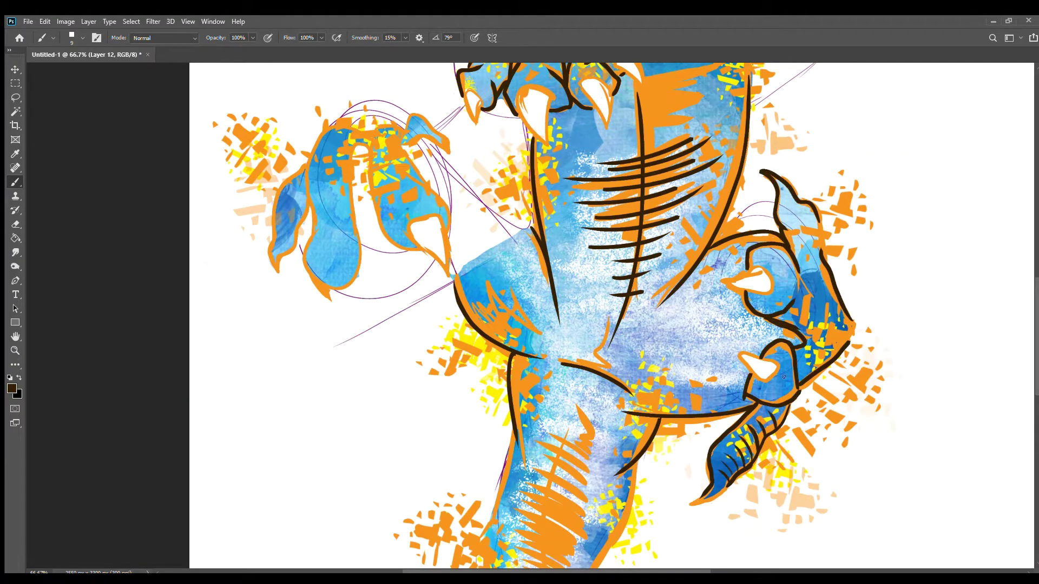
{"action": "left_click_drag", "start_coordinate": [769, 260], "coordinate": [785, 305]}
Outline the claws on the arm with added detail lines
{"action": "left_click_drag", "start_coordinate": [817, 287], "coordinate": [817, 368]}
{"action": "left_click_drag", "start_coordinate": [814, 214], "coordinate": [803, 238]}
{"action": "left_click_drag", "start_coordinate": [649, 259], "coordinate": [700, 503]}
{"action": "left_click_drag", "start_coordinate": [601, 276], "coordinate": [535, 322]}
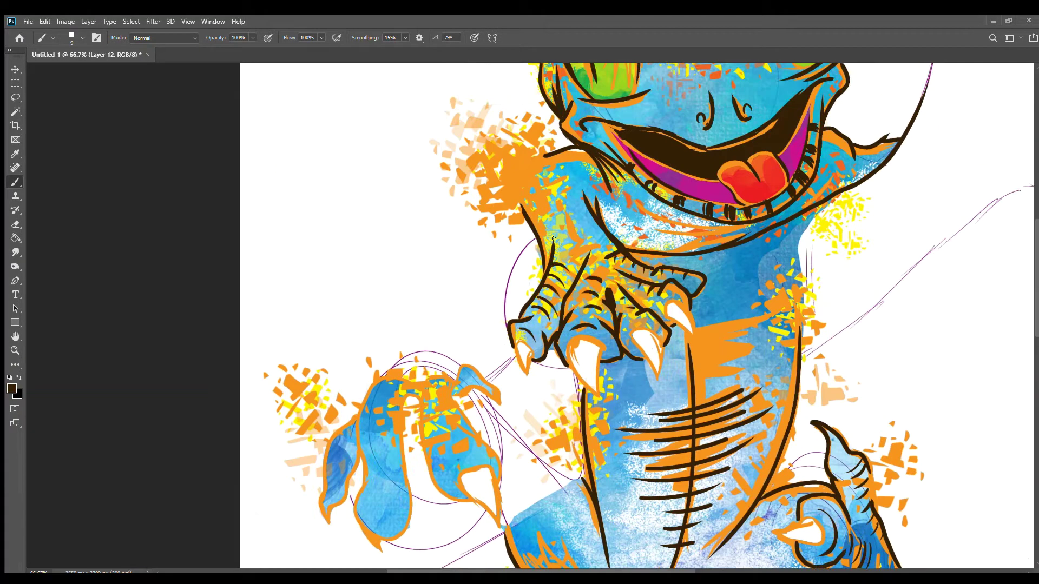
{"action": "left_click_drag", "start_coordinate": [554, 239], "coordinate": [590, 214]}
Outline the tail edge and curl with an inner spiral, erasing a stray mark
{"action": "left_click_drag", "start_coordinate": [511, 294], "coordinate": [497, 325]}
{"action": "left_click_drag", "start_coordinate": [714, 224], "coordinate": [671, 387]}
{"action": "mouse_move", "coordinate": [568, 295]}
{"action": "left_mouse_down"}
{"action": "mouse_move", "coordinate": [649, 444]}
{"action": "mouse_move", "coordinate": [601, 405]}
{"action": "left_mouse_up"}
{"action": "key", "text": "e"}
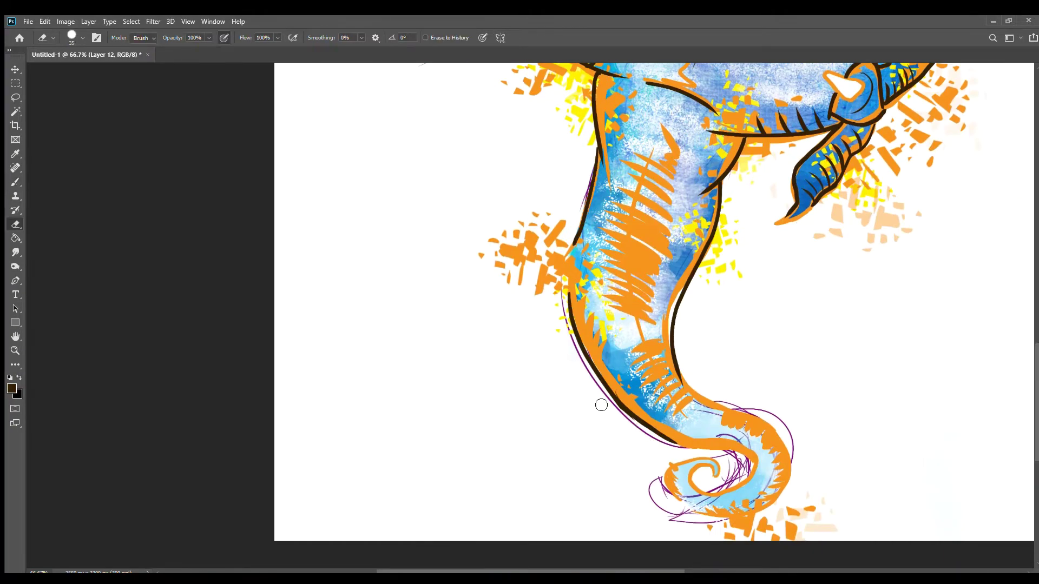
{"action": "key", "text": "b"}
{"action": "left_click_drag", "start_coordinate": [696, 392], "coordinate": [763, 511]}
{"action": "mouse_move", "coordinate": [714, 479]}
{"action": "left_mouse_down"}
{"action": "mouse_move", "coordinate": [686, 461]}
{"action": "mouse_move", "coordinate": [752, 476]}
{"action": "left_mouse_up"}
{"action": "scroll", "coordinate": [596, 324], "scroll_direction": "up", "scroll_amount": 10}
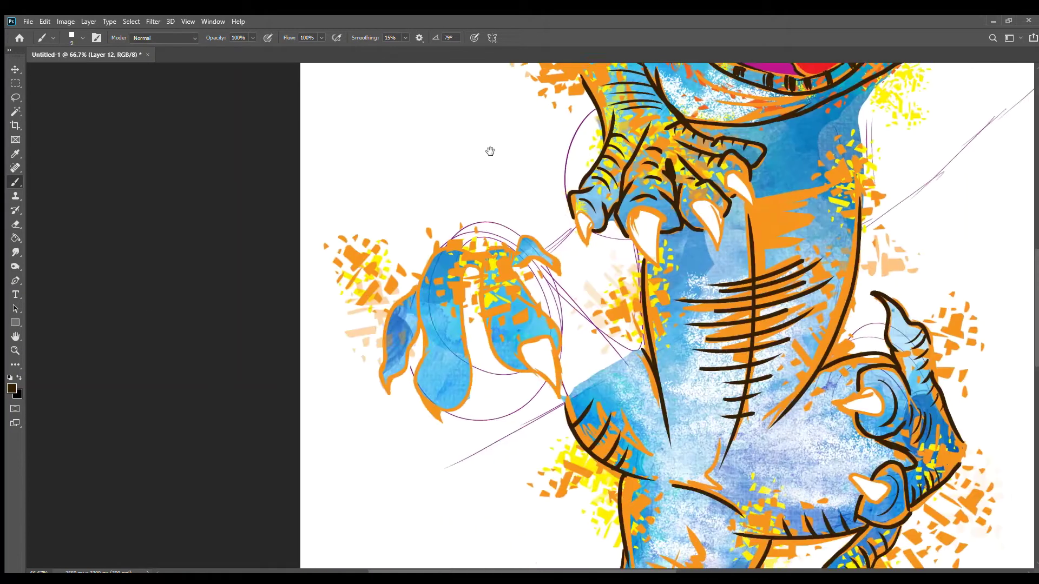
{"action": "left_click_drag", "start_coordinate": [504, 352], "coordinate": [557, 332]}
Outline the left hand's fingers and claw tips, and add stripe marks across the fingers
{"action": "left_click_drag", "start_coordinate": [465, 311], "coordinate": [443, 414]}
{"action": "mouse_move", "coordinate": [431, 365]}
{"action": "left_mouse_down"}
{"action": "mouse_move", "coordinate": [422, 406]}
{"action": "mouse_move", "coordinate": [416, 333]}
{"action": "left_mouse_up"}
{"action": "mouse_move", "coordinate": [422, 303]}
{"action": "left_mouse_down"}
{"action": "mouse_move", "coordinate": [441, 255]}
{"action": "mouse_move", "coordinate": [541, 238]}
{"action": "left_mouse_up"}
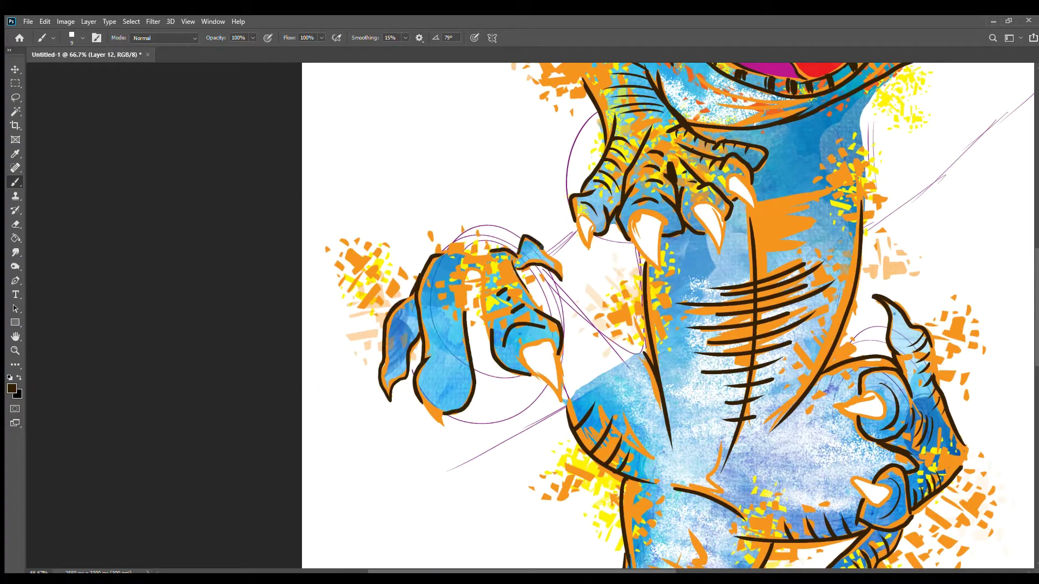
{"action": "left_click_drag", "start_coordinate": [479, 271], "coordinate": [487, 336]}
{"action": "left_click_drag", "start_coordinate": [427, 382], "coordinate": [465, 398]}
{"action": "left_click_drag", "start_coordinate": [422, 306], "coordinate": [455, 311]}
{"action": "scroll", "coordinate": [565, 507], "scroll_direction": "down", "scroll_amount": 10}
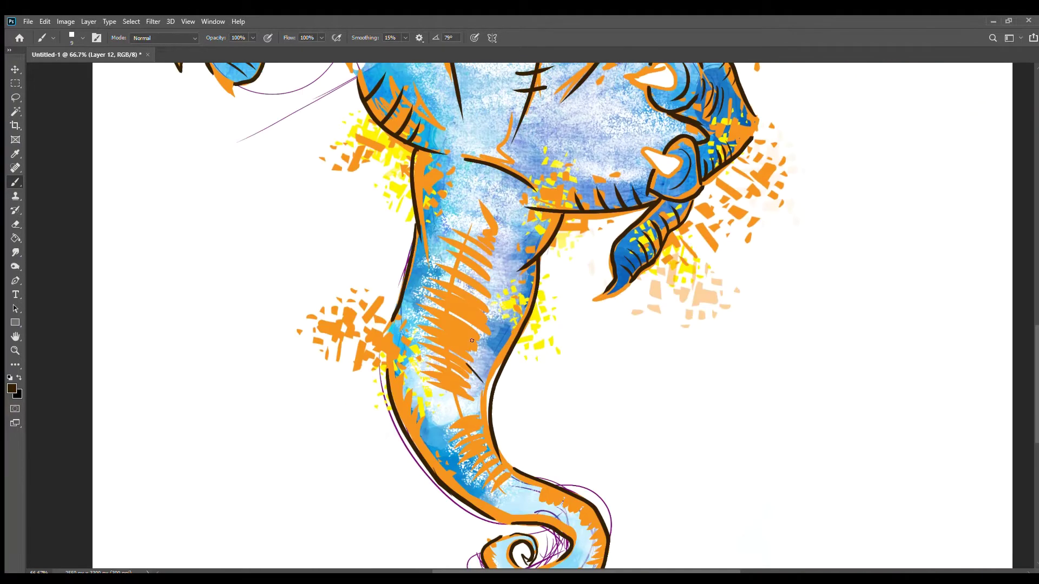
{"action": "scroll", "coordinate": [565, 379], "scroll_direction": "down", "scroll_amount": 5}
{"action": "scroll", "coordinate": [548, 144], "scroll_direction": "up", "scroll_amount": 5}
{"action": "scroll", "coordinate": [549, 144], "scroll_direction": "up", "scroll_amount": 3}
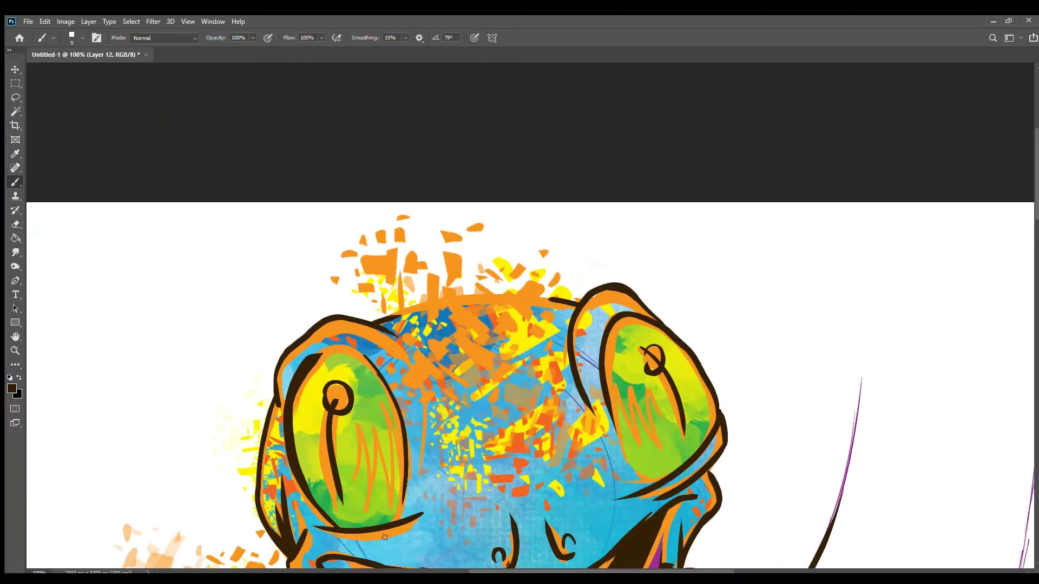
{"action": "scroll", "coordinate": [519, 379], "scroll_direction": "down", "scroll_amount": 3}
Tilt the canvas with Rotate View, reposition it, then turn it nearly upright
{"action": "key", "text": "r"}
{"action": "left_click_drag", "start_coordinate": [500, 357], "coordinate": [503, 325]}
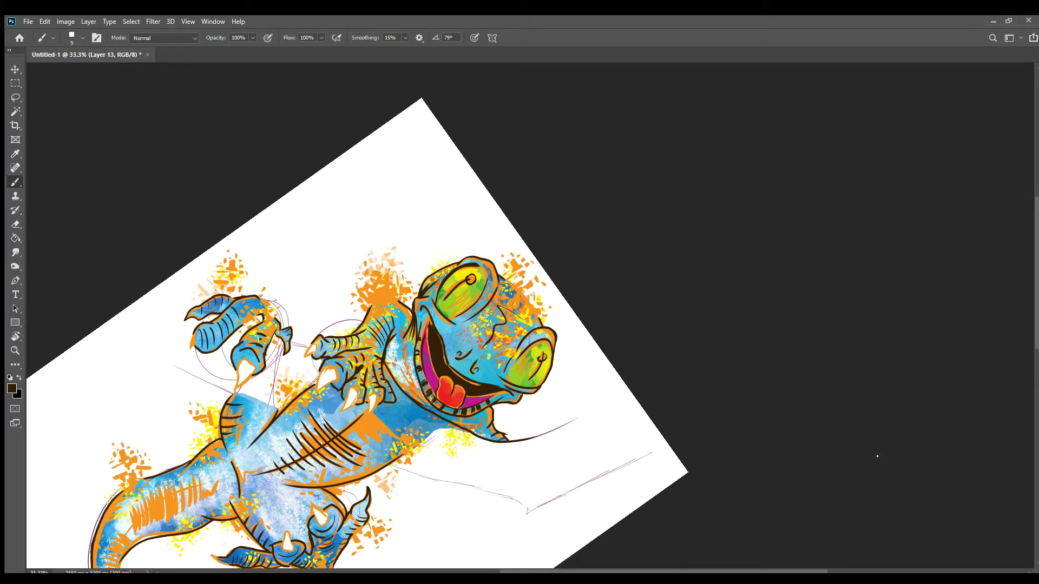
{"action": "left_click_drag", "start_coordinate": [383, 355], "coordinate": [542, 196]}
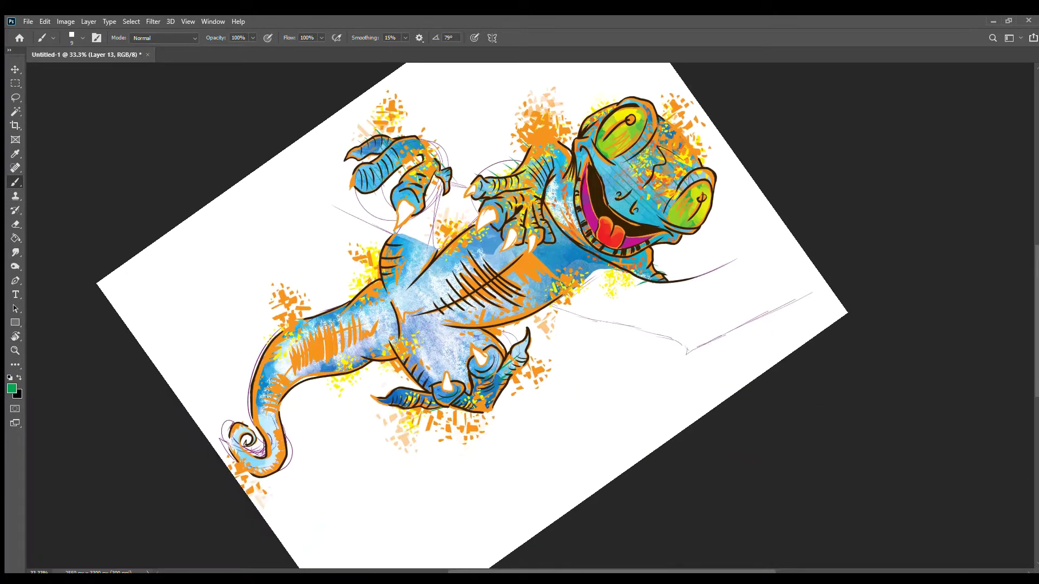
{"action": "key", "text": "e"}
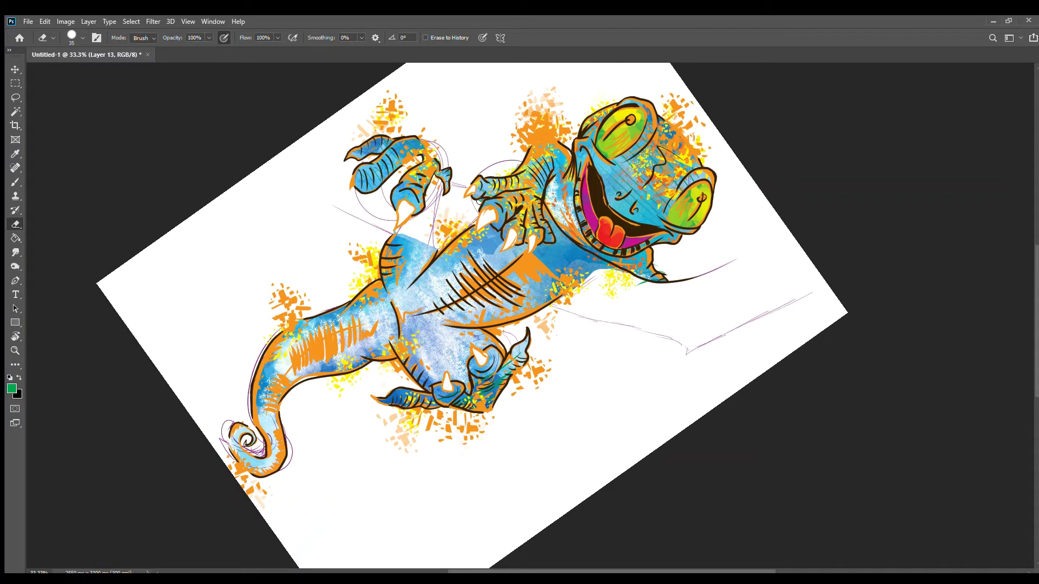
{"action": "left_click_drag", "start_coordinate": [525, 217], "coordinate": [428, 280]}
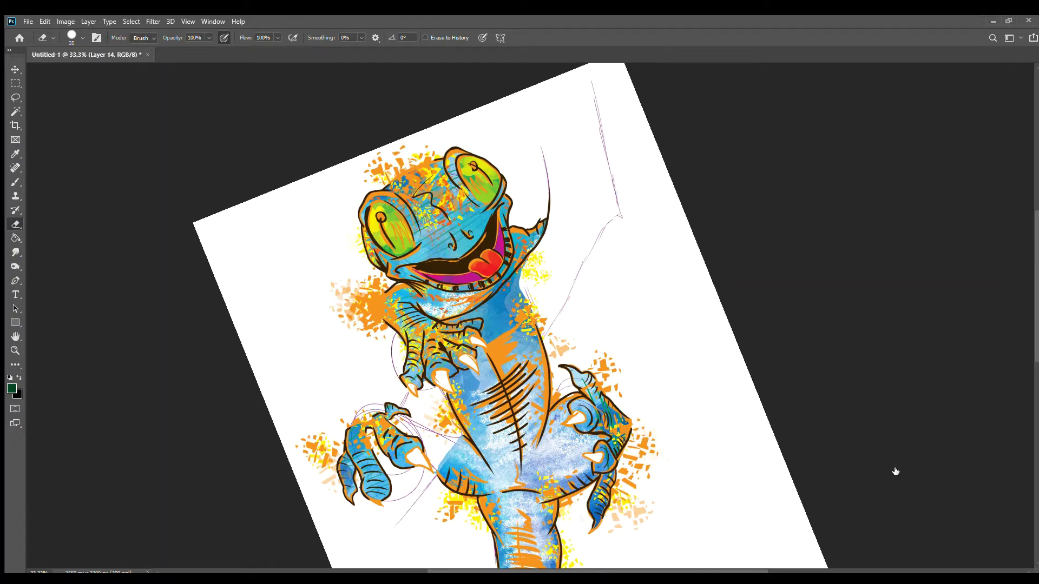
Spatter dark green down the neck toward the chest, adding a dark green blob
{"action": "key", "text": "b"}
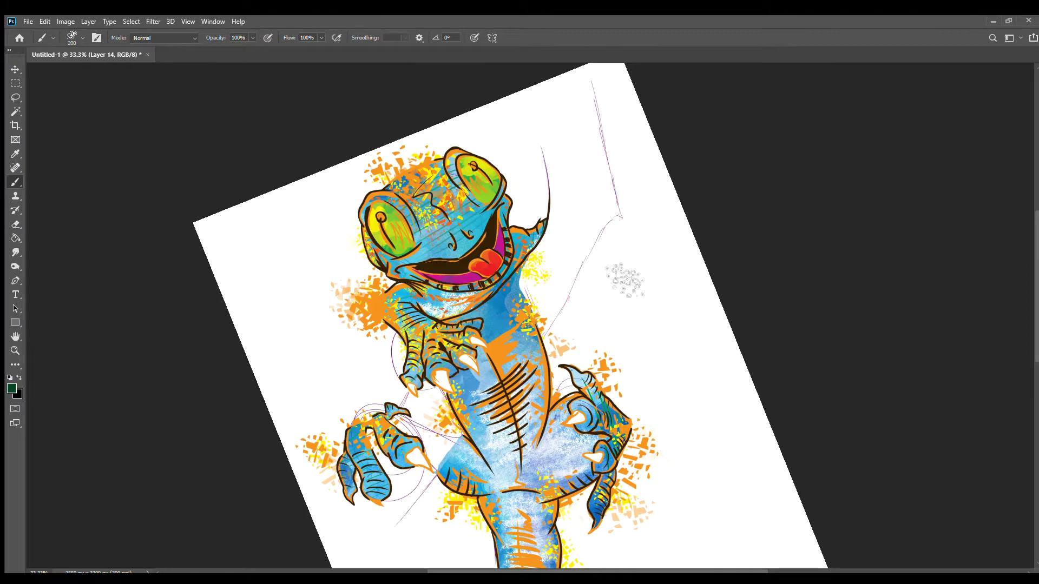
{"action": "left_click_drag", "start_coordinate": [568, 233], "coordinate": [541, 105]}
{"action": "mouse_move", "coordinate": [552, 213]}
{"action": "left_mouse_down"}
{"action": "mouse_move", "coordinate": [498, 335]}
{"action": "mouse_move", "coordinate": [454, 303]}
{"action": "left_mouse_up"}
{"action": "left_click", "coordinate": [578, 276]}
{"action": "key", "text": "e"}
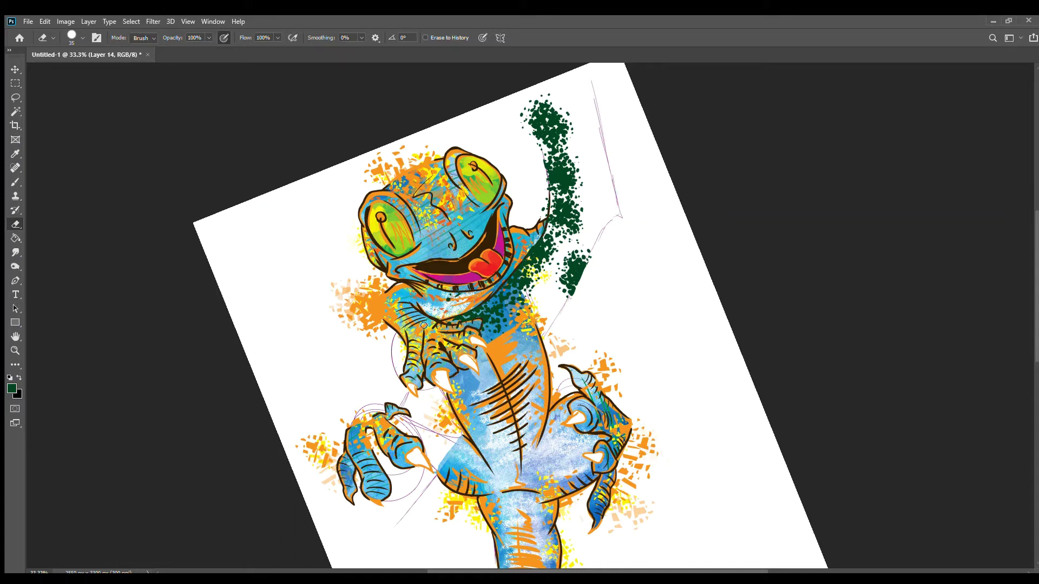
Spatter light green over the dark green down toward the chest, undoing one stray stroke
{"action": "left_click", "coordinate": [846, 264]}
{"action": "key", "text": "b"}
{"action": "mouse_move", "coordinate": [563, 217]}
{"action": "left_mouse_down"}
{"action": "mouse_move", "coordinate": [557, 127]}
{"action": "mouse_move", "coordinate": [544, 111]}
{"action": "left_mouse_up"}
{"action": "key", "text": "ctrl+z"}
{"action": "key", "text": "ctrl+z"}
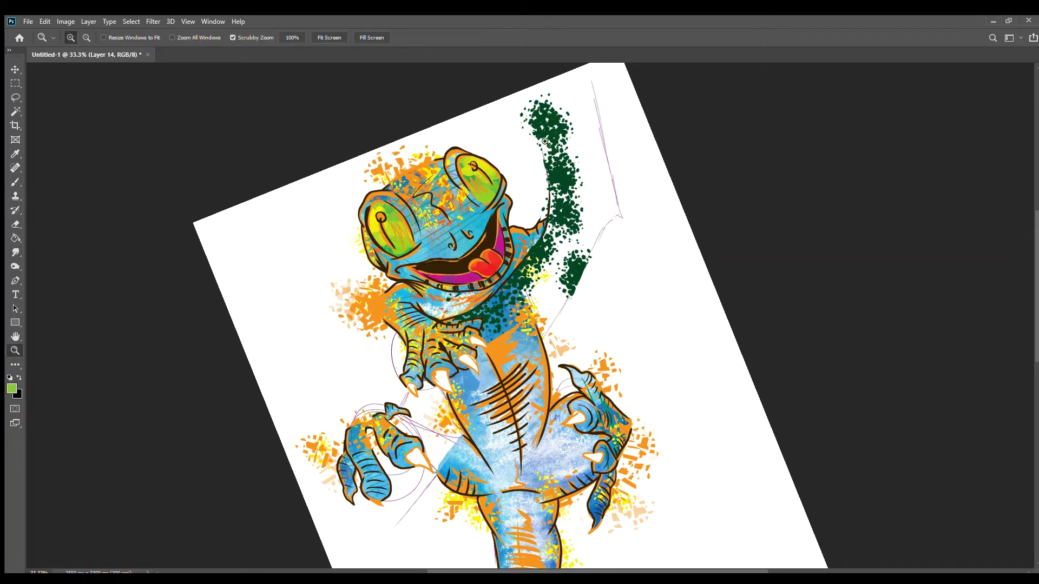
{"action": "mouse_move", "coordinate": [573, 192]}
{"action": "left_mouse_down"}
{"action": "mouse_move", "coordinate": [573, 276]}
{"action": "mouse_move", "coordinate": [513, 347]}
{"action": "mouse_move", "coordinate": [557, 316]}
{"action": "mouse_move", "coordinate": [520, 373]}
{"action": "mouse_move", "coordinate": [476, 352]}
{"action": "left_mouse_up"}
{"action": "key", "text": "e"}
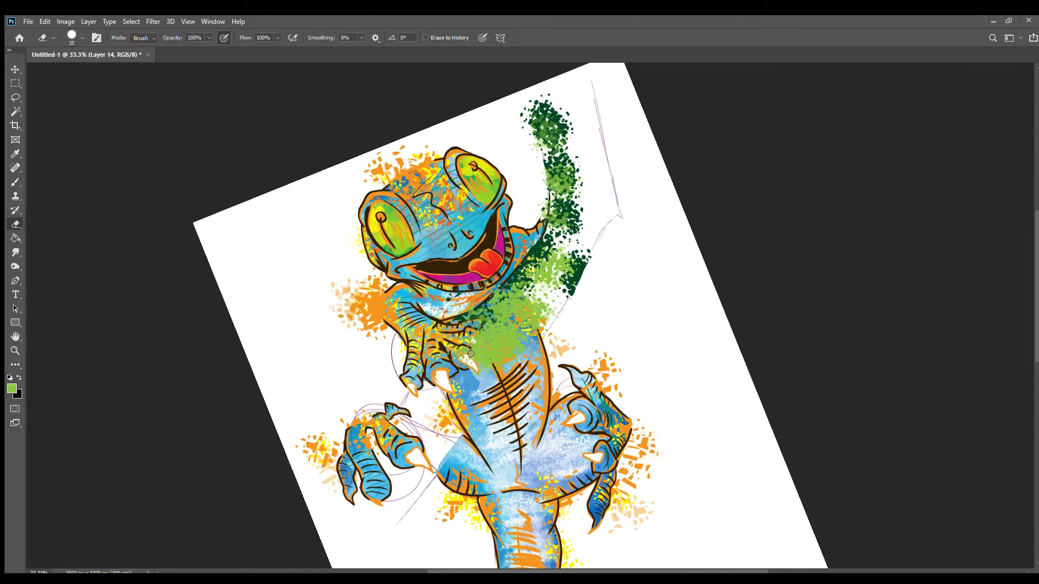
{"action": "key", "text": "ctrl+1"}
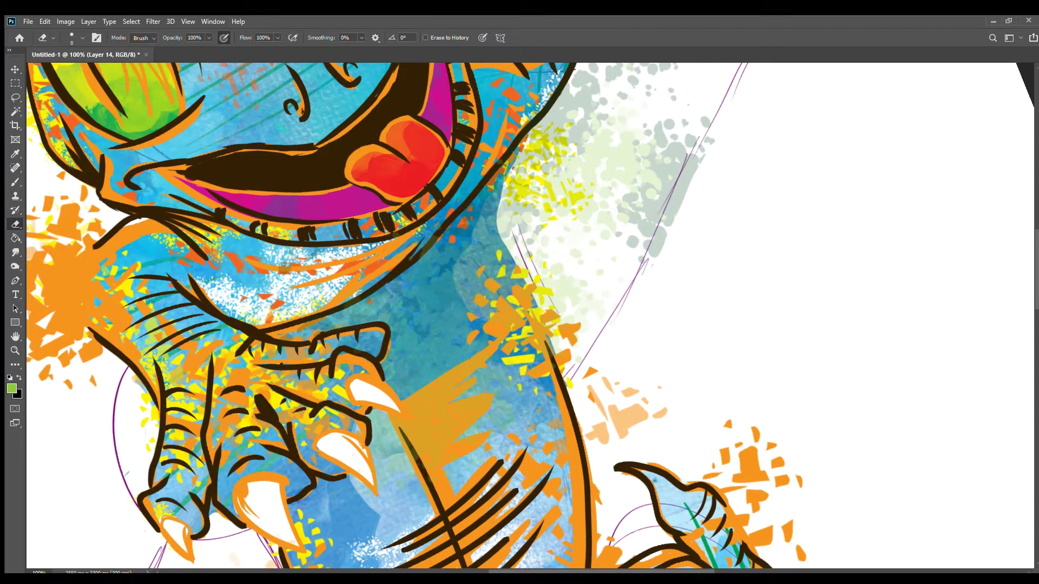
{"action": "key", "text": "ctrl+z"}
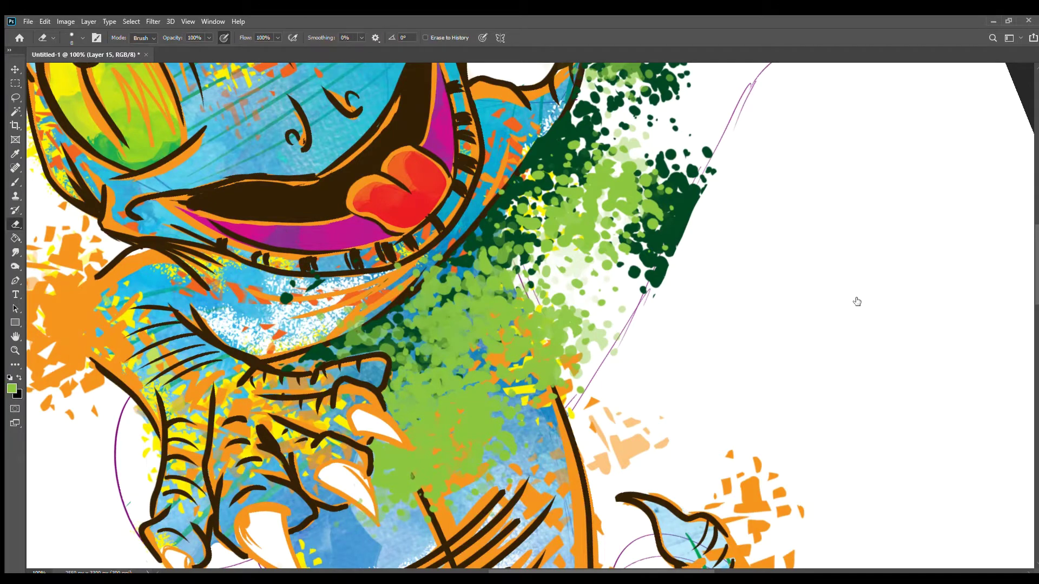
{"action": "key", "text": "b"}
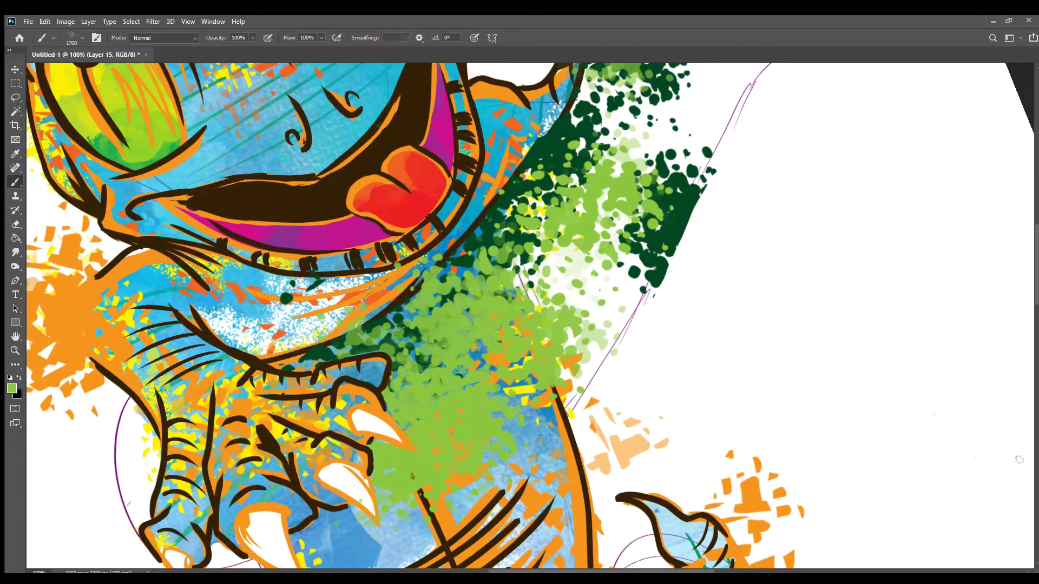
Lay pale-green and darker green watercolour washes over the right side and lower body
{"action": "key", "text": "ctrl+minus"}
{"action": "key", "text": "ctrl+minus"}
{"action": "key", "text": "ctrl+minus"}
{"action": "key", "text": "bracketleft"}
{"action": "key", "text": "bracketleft"}
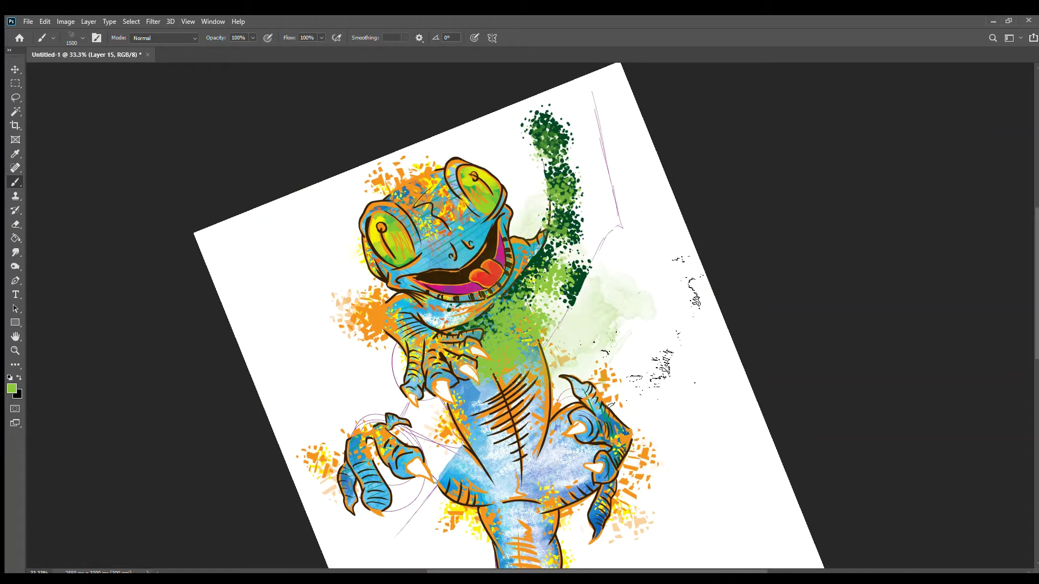
{"action": "mouse_move", "coordinate": [650, 324]}
{"action": "left_mouse_down"}
{"action": "mouse_move", "coordinate": [585, 178]}
{"action": "mouse_move", "coordinate": [411, 487]}
{"action": "mouse_move", "coordinate": [459, 459]}
{"action": "mouse_move", "coordinate": [649, 427]}
{"action": "left_mouse_up"}
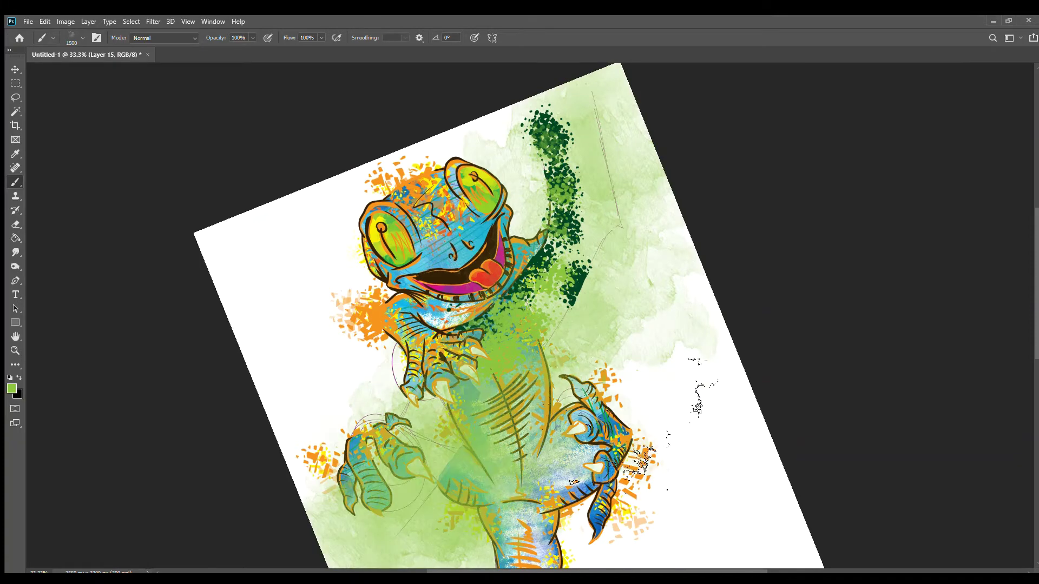
{"action": "left_click_drag", "start_coordinate": [575, 482], "coordinate": [598, 355]}
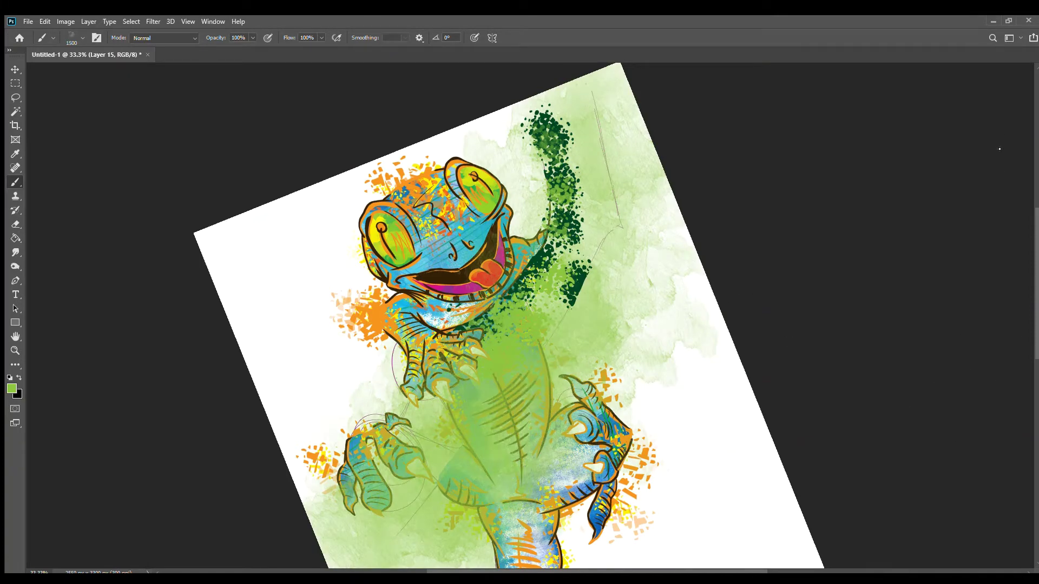
{"action": "left_click", "coordinate": [871, 259], "text": "alt"}
{"action": "left_click_drag", "start_coordinate": [677, 260], "coordinate": [574, 81]}
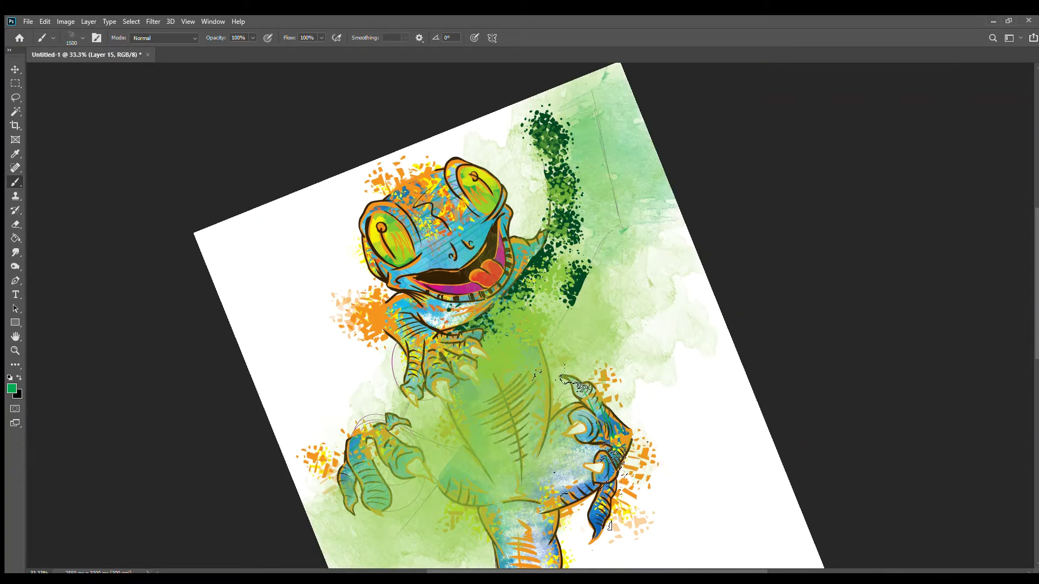
{"action": "left_click_drag", "start_coordinate": [650, 325], "coordinate": [501, 528]}
{"action": "left_click", "coordinate": [628, 338]}
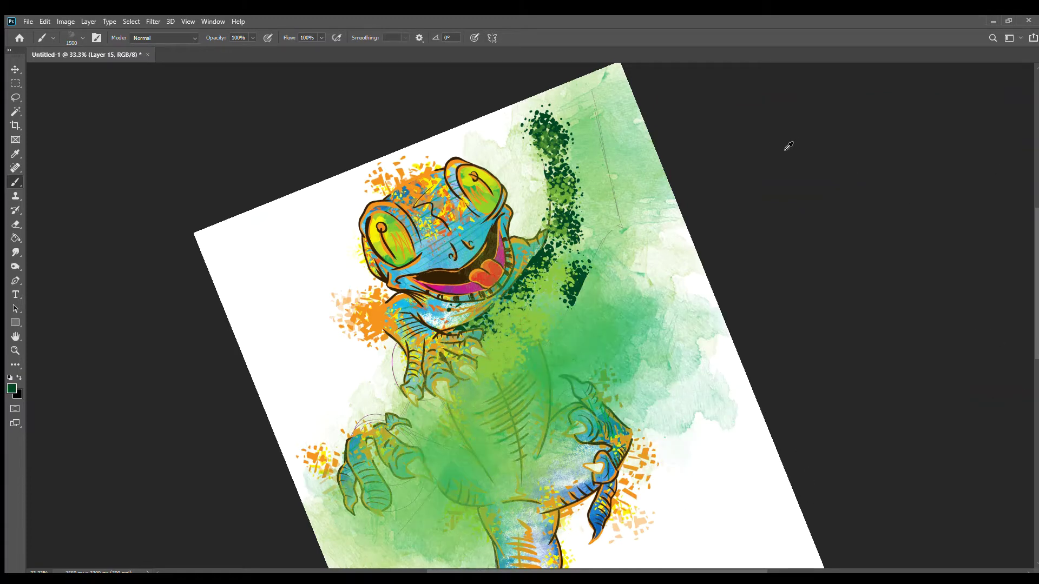
Add dark green and olive-brown washes over head, body and legs, then undo them
{"action": "left_click_drag", "start_coordinate": [552, 254], "coordinate": [443, 303]}
{"action": "left_click_drag", "start_coordinate": [584, 141], "coordinate": [465, 205]}
{"action": "mouse_move", "coordinate": [622, 303]}
{"action": "left_mouse_down"}
{"action": "mouse_move", "coordinate": [502, 521]}
{"action": "mouse_move", "coordinate": [411, 449]}
{"action": "left_mouse_up"}
{"action": "left_click", "coordinate": [594, 339]}
{"action": "left_click", "coordinate": [516, 185]}
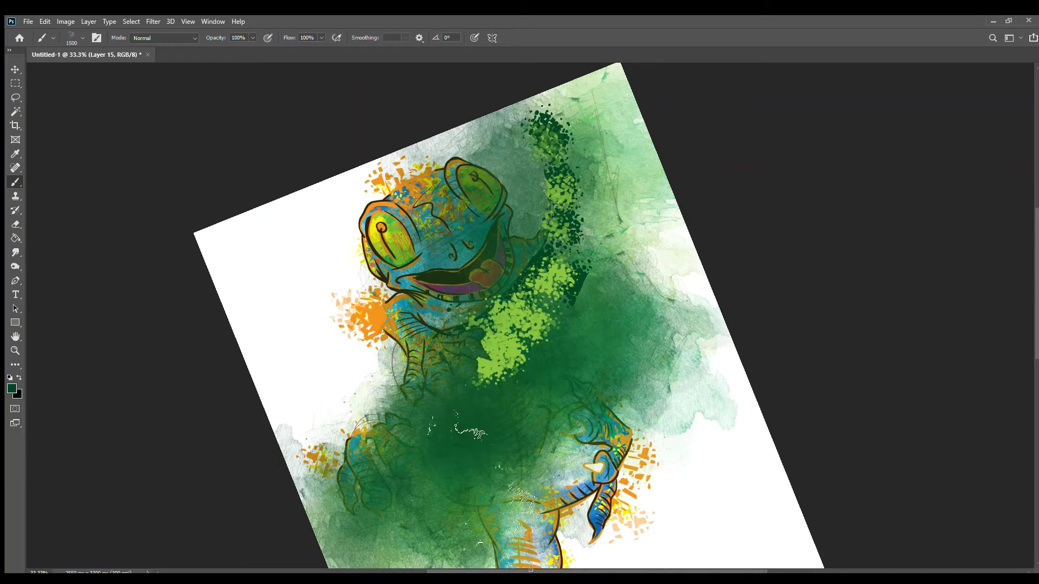
{"action": "left_click_drag", "start_coordinate": [411, 444], "coordinate": [622, 335]}
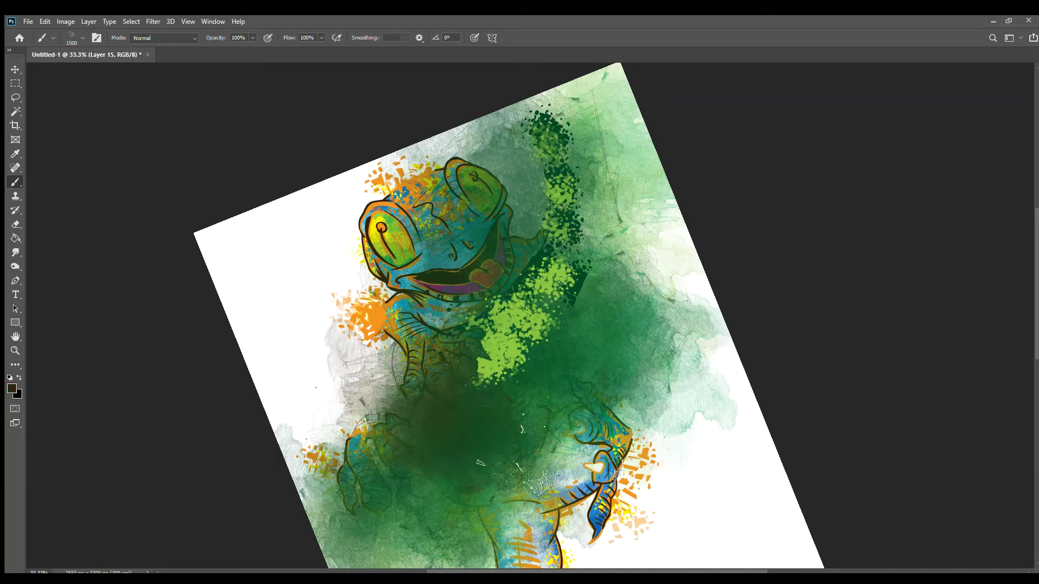
{"action": "left_click", "coordinate": [698, 338]}
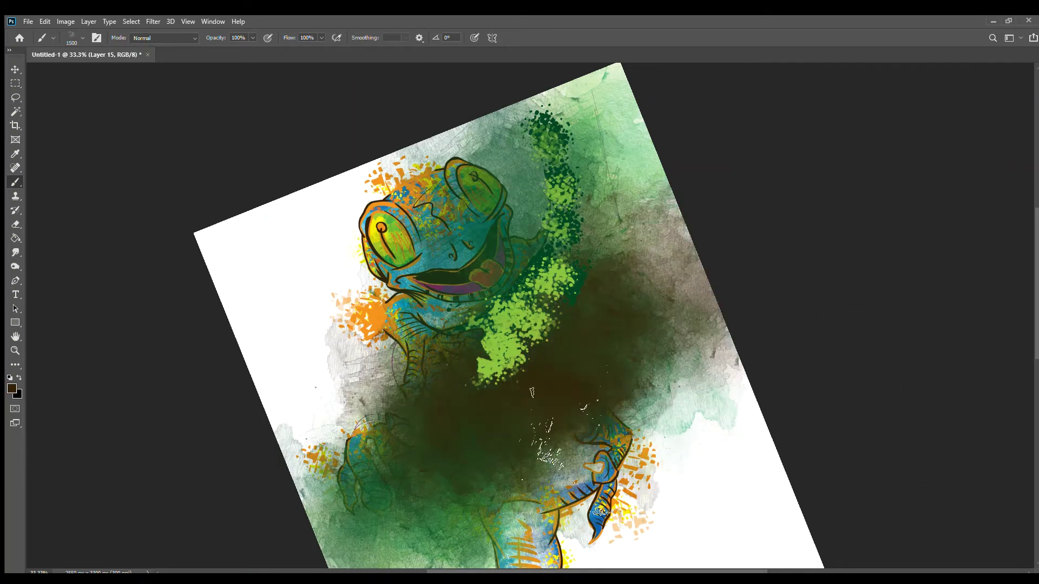
{"action": "mouse_move", "coordinate": [695, 464]}
{"action": "left_mouse_down"}
{"action": "mouse_move", "coordinate": [416, 536]}
{"action": "mouse_move", "coordinate": [336, 514]}
{"action": "left_mouse_up"}
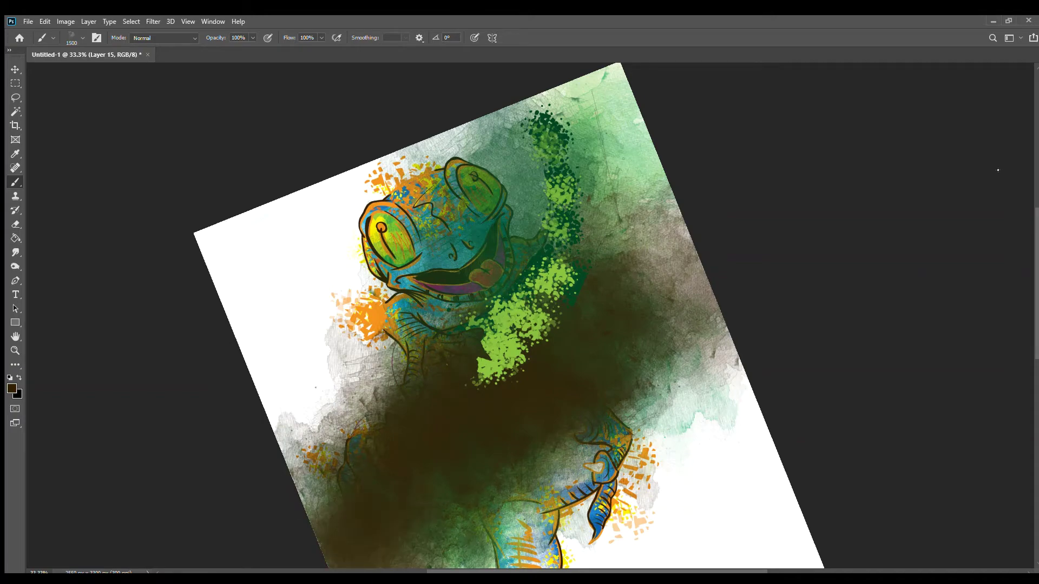
{"action": "key", "text": "ctrl+z"}
Erase the grey around the head, lower-left claw and right side, keeping a diagonal grey band
{"action": "key", "text": "e"}
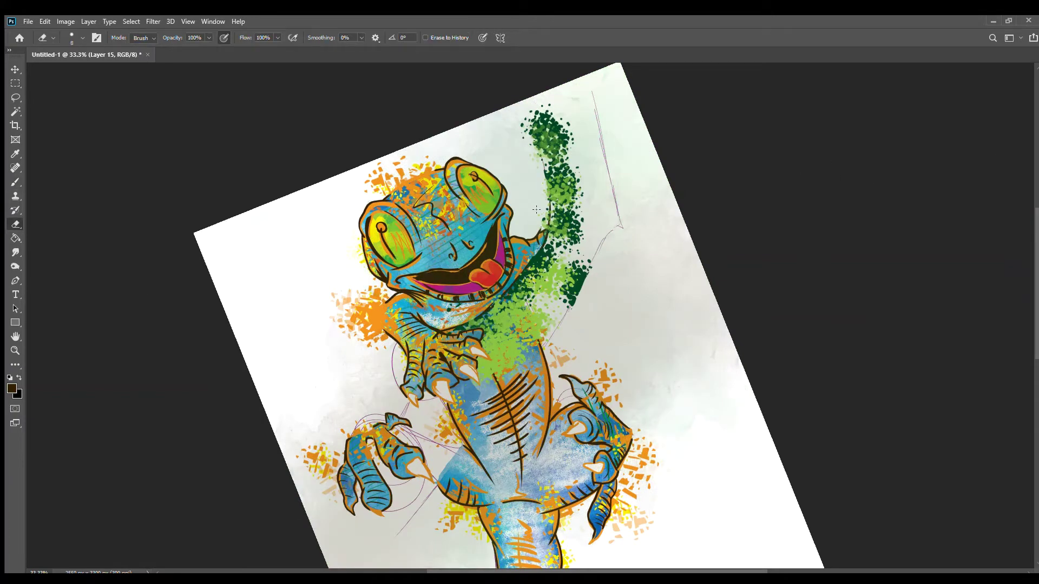
{"action": "mouse_move", "coordinate": [543, 219]}
{"action": "left_mouse_down"}
{"action": "mouse_move", "coordinate": [511, 114]}
{"action": "mouse_move", "coordinate": [524, 255]}
{"action": "left_mouse_up"}
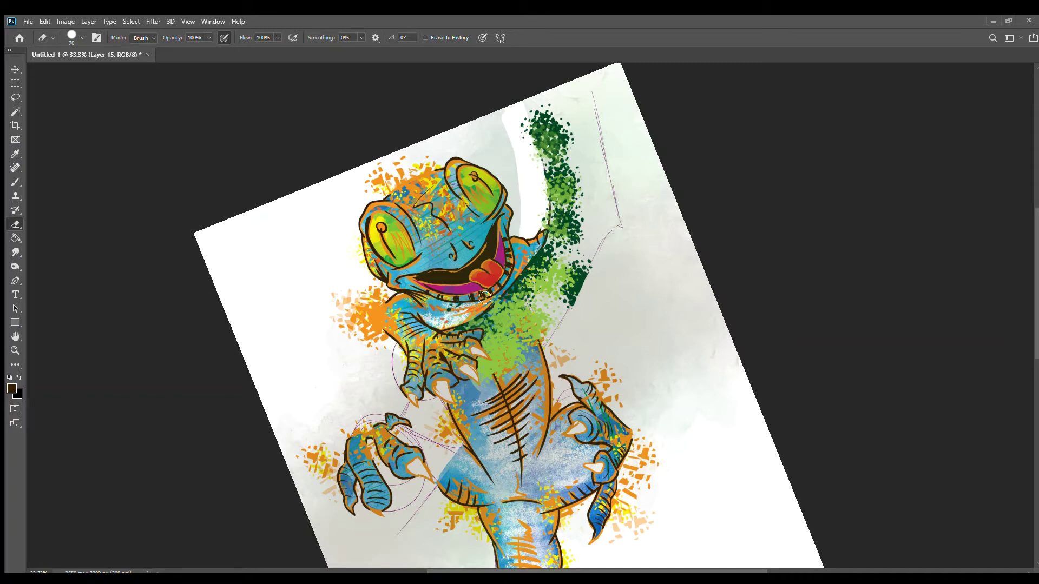
{"action": "left_click_drag", "start_coordinate": [510, 265], "coordinate": [417, 291]}
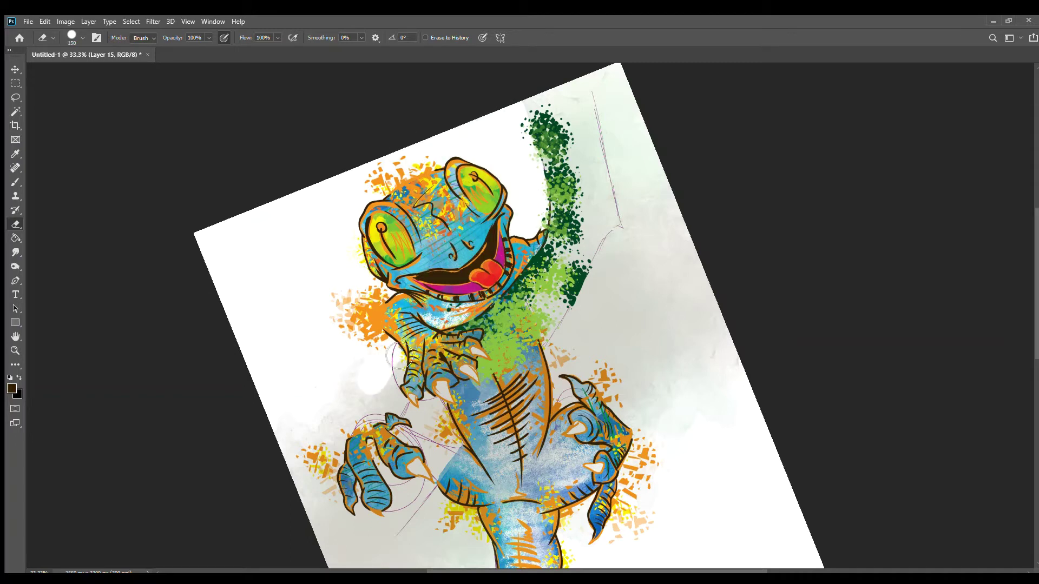
{"action": "mouse_move", "coordinate": [379, 368]}
{"action": "left_mouse_down"}
{"action": "mouse_move", "coordinate": [399, 417]}
{"action": "mouse_move", "coordinate": [301, 491]}
{"action": "mouse_move", "coordinate": [374, 389]}
{"action": "left_mouse_up"}
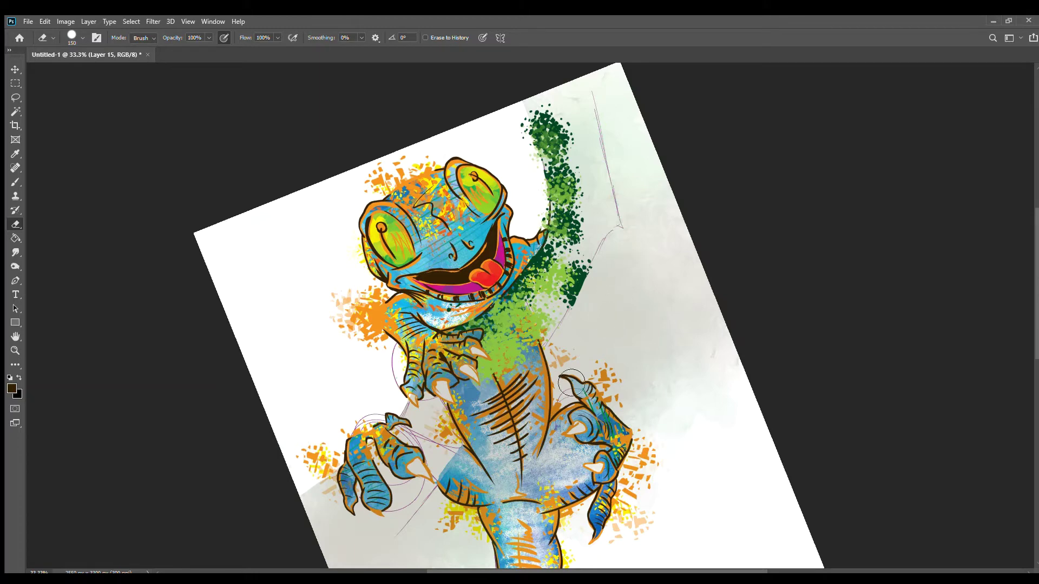
{"action": "mouse_move", "coordinate": [573, 360]}
{"action": "left_mouse_down"}
{"action": "mouse_move", "coordinate": [465, 485]}
{"action": "mouse_move", "coordinate": [347, 566]}
{"action": "mouse_move", "coordinate": [655, 253]}
{"action": "left_mouse_up"}
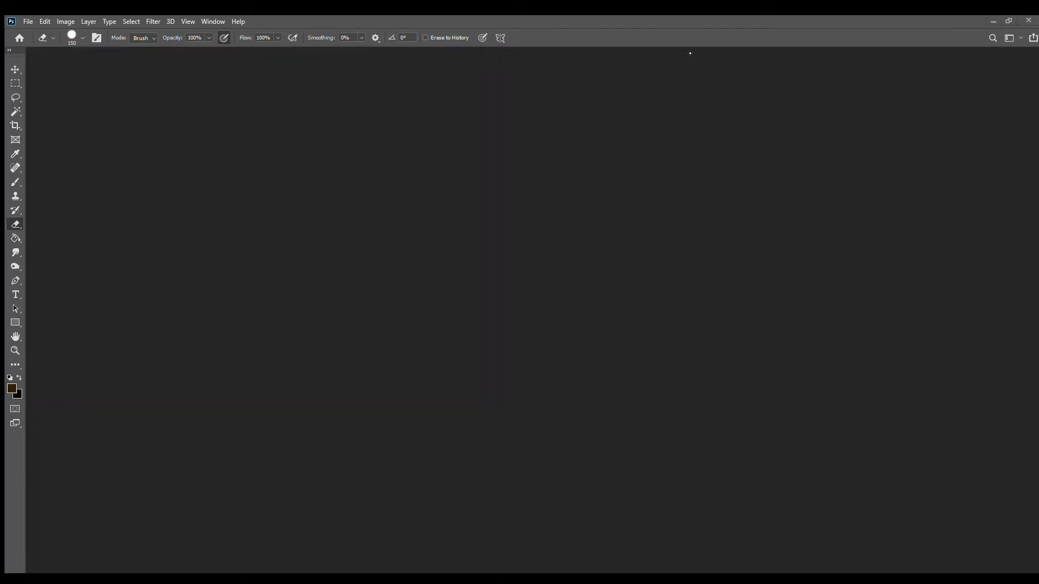
{"action": "mouse_move", "coordinate": [708, 239]}
{"action": "left_mouse_down"}
{"action": "mouse_move", "coordinate": [684, 373]}
{"action": "mouse_move", "coordinate": [606, 444]}
{"action": "mouse_move", "coordinate": [578, 493]}
{"action": "left_mouse_up"}
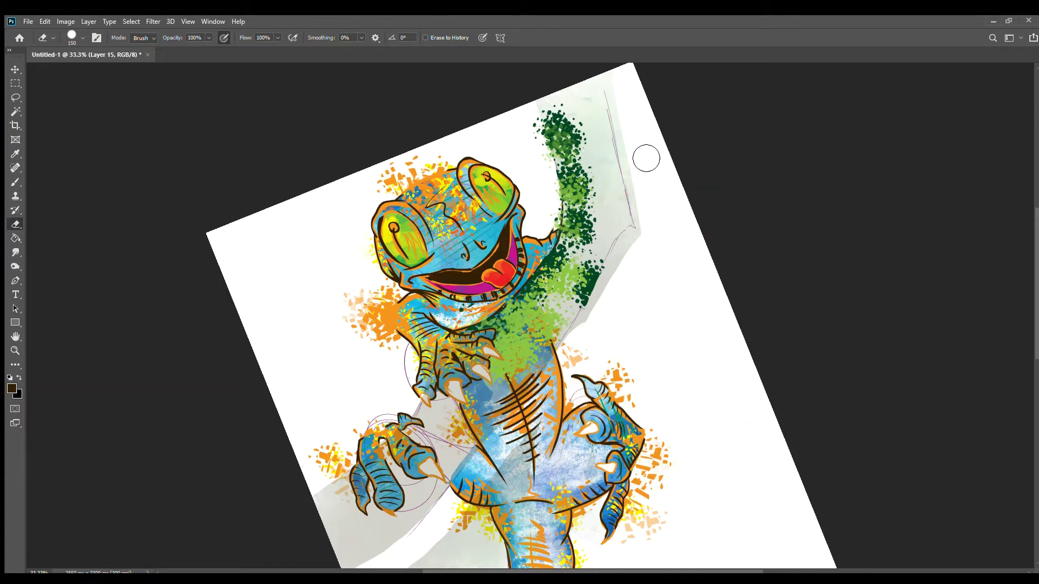
{"action": "left_click_drag", "start_coordinate": [302, 386], "coordinate": [272, 216]}
{"action": "key", "text": "bracketright"}
{"action": "key", "text": "bracketright"}
{"action": "key", "text": "bracketright"}
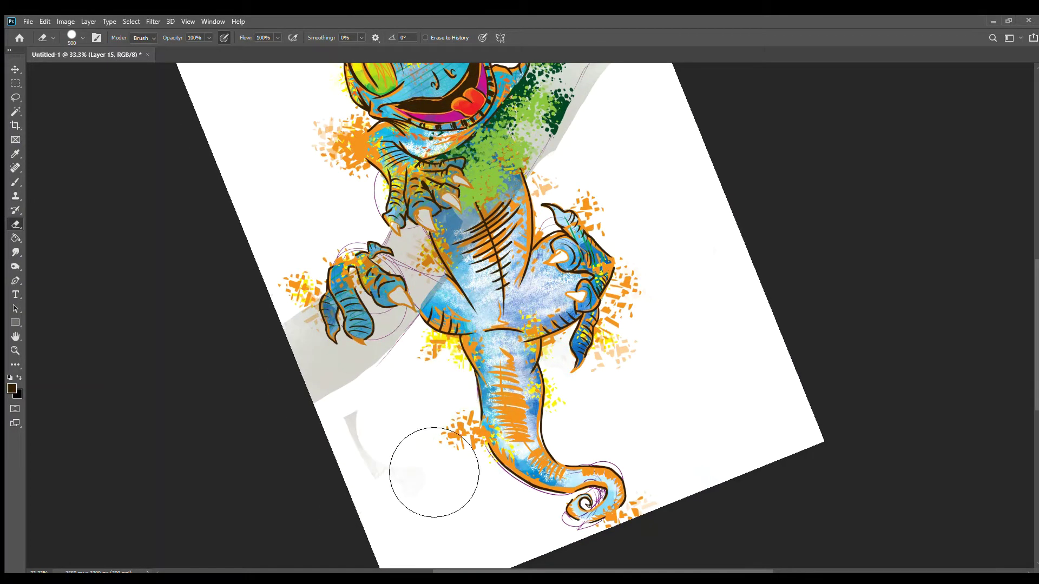
{"action": "left_click_drag", "start_coordinate": [393, 313], "coordinate": [473, 481]}
Zoom in and erase the top paint along the jaw, revealing orange and whitening the fang
{"action": "key", "text": "ctrl+plus"}
{"action": "key", "text": "ctrl+plus"}
{"action": "key", "text": "ctrl+plus"}
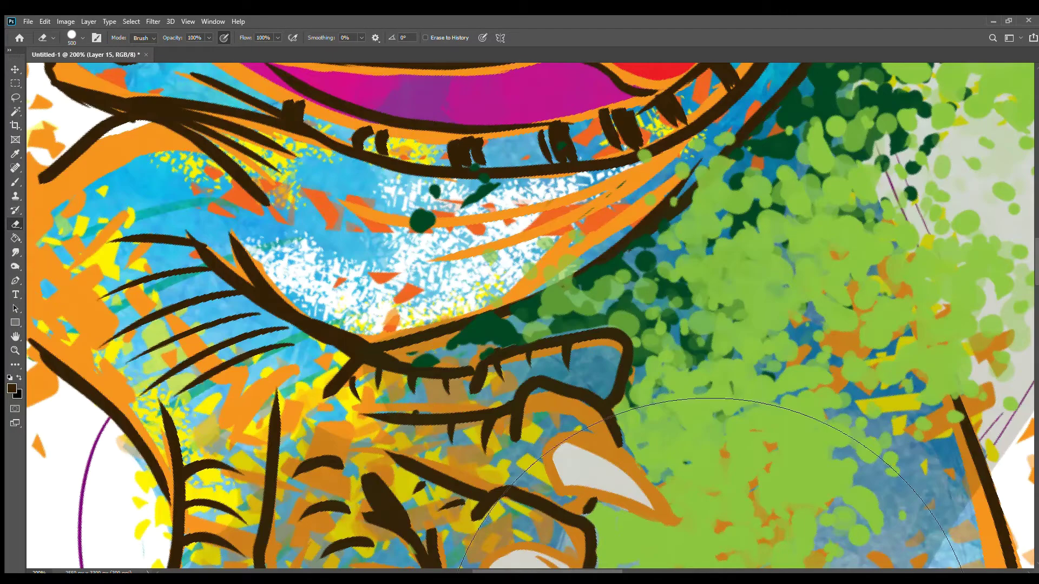
{"action": "key", "text": "bracketleft"}
{"action": "key", "text": "bracketleft"}
{"action": "key", "text": "bracketleft"}
{"action": "mouse_move", "coordinate": [536, 378]}
{"action": "left_mouse_down"}
{"action": "mouse_move", "coordinate": [650, 500]}
{"action": "mouse_move", "coordinate": [589, 504]}
{"action": "left_mouse_up"}
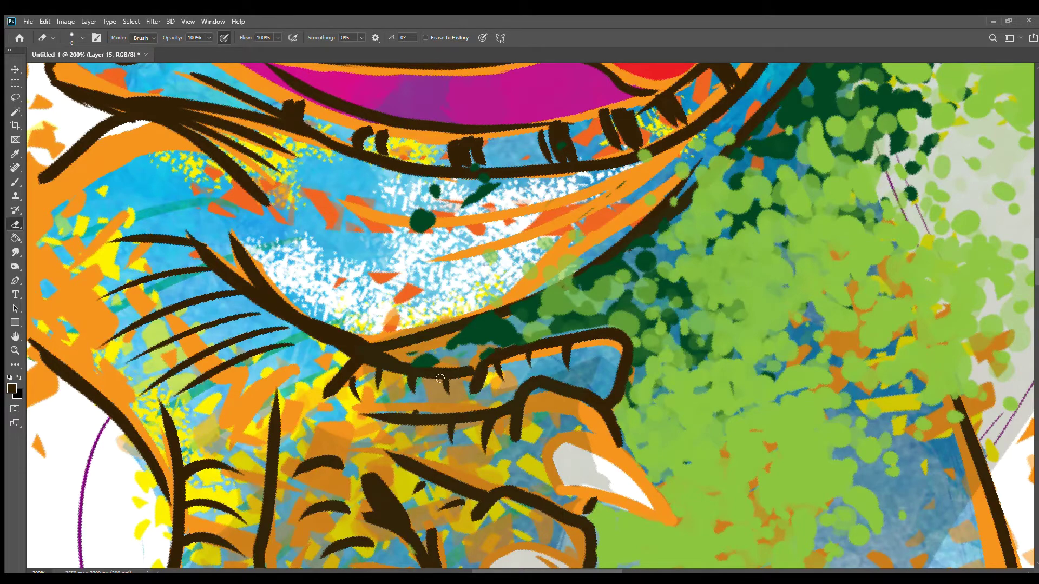
{"action": "left_click_drag", "start_coordinate": [357, 359], "coordinate": [479, 402]}
{"action": "left_click_drag", "start_coordinate": [605, 377], "coordinate": [467, 414]}
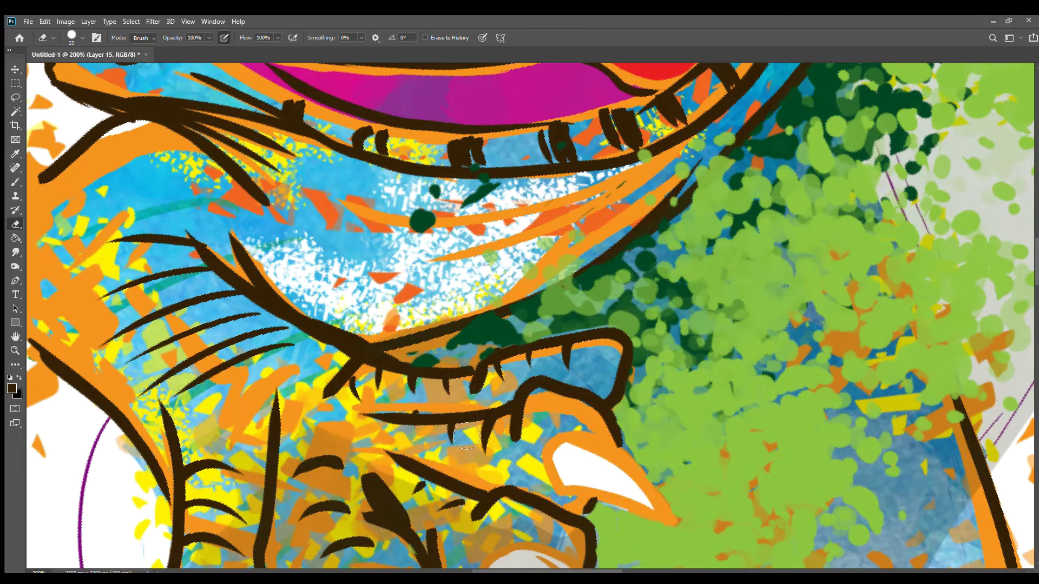
{"action": "scroll", "coordinate": [467, 436], "scroll_direction": "down", "scroll_amount": 5}
{"action": "mouse_move", "coordinate": [563, 352]}
{"action": "left_mouse_down"}
{"action": "mouse_move", "coordinate": [547, 424]}
{"action": "mouse_move", "coordinate": [470, 379]}
{"action": "mouse_move", "coordinate": [522, 370]}
{"action": "mouse_move", "coordinate": [533, 436]}
{"action": "mouse_move", "coordinate": [559, 431]}
{"action": "mouse_move", "coordinate": [589, 463]}
{"action": "left_mouse_up"}
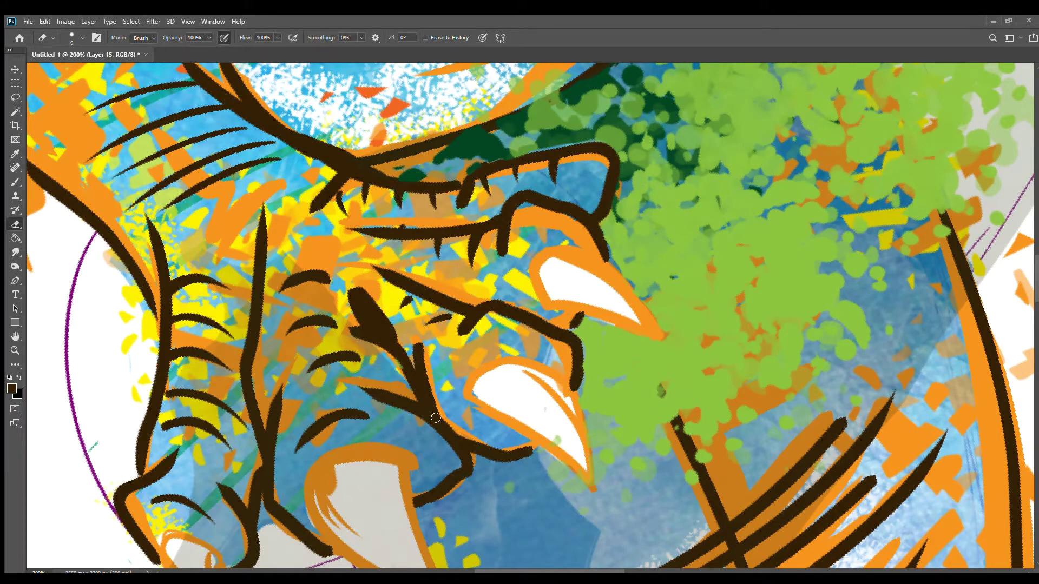
Clear the grey inside the fang and along its lower edge to white
{"action": "key", "text": "bracketright"}
{"action": "key", "text": "bracketright"}
{"action": "key", "text": "bracketright"}
{"action": "scroll", "coordinate": [377, 377], "scroll_direction": "down", "scroll_amount": 5}
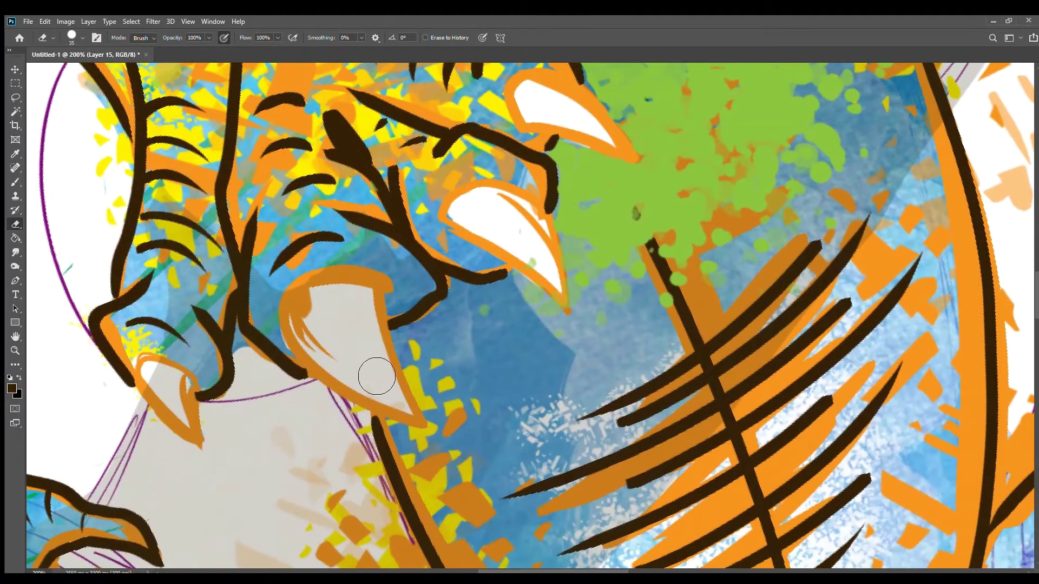
{"action": "mouse_move", "coordinate": [377, 376]}
{"action": "left_mouse_down"}
{"action": "mouse_move", "coordinate": [378, 390]}
{"action": "mouse_move", "coordinate": [373, 303]}
{"action": "mouse_move", "coordinate": [347, 381]}
{"action": "left_mouse_up"}
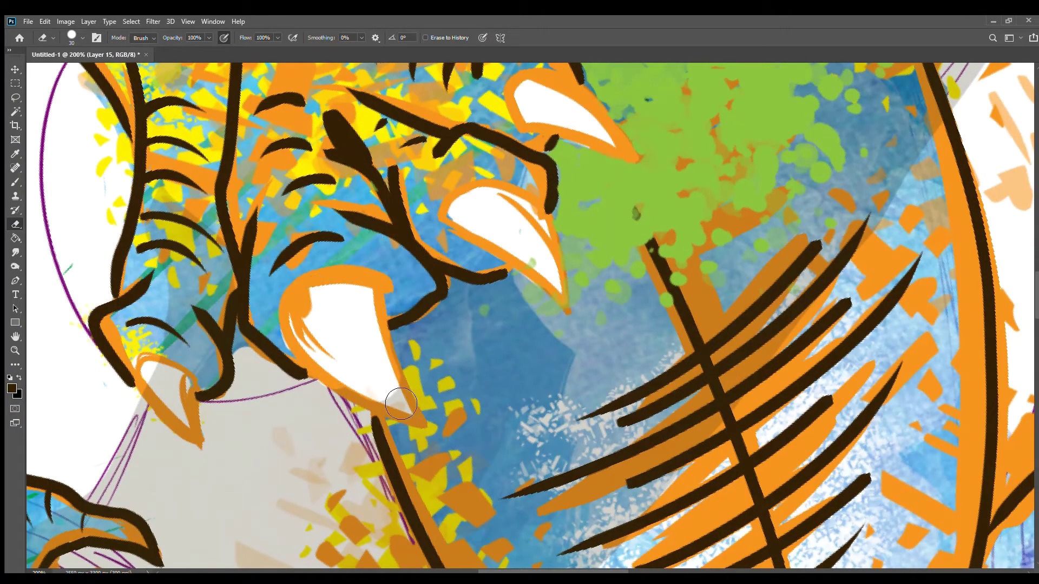
{"action": "key", "text": "bracketleft"}
{"action": "key", "text": "bracketleft"}
{"action": "key", "text": "bracketleft"}
{"action": "left_click_drag", "start_coordinate": [414, 420], "coordinate": [388, 351]}
{"action": "left_click_drag", "start_coordinate": [423, 423], "coordinate": [333, 394]}
{"action": "left_click_drag", "start_coordinate": [333, 394], "coordinate": [426, 426]}
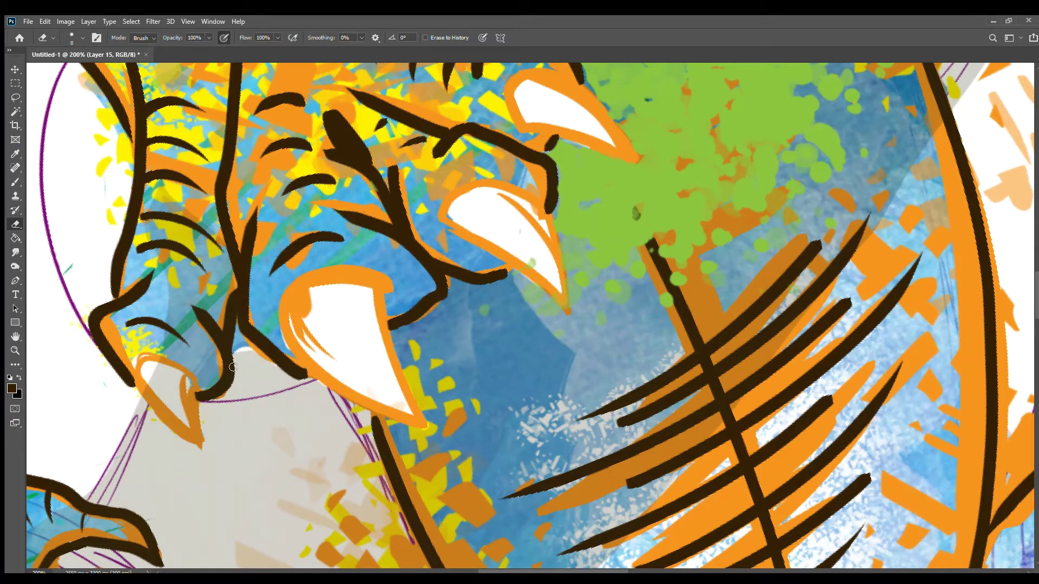
{"action": "left_click_drag", "start_coordinate": [233, 367], "coordinate": [228, 359]}
Clear the grey tint inside the small left, upper and lower claws
{"action": "key", "text": "bracketright"}
{"action": "key", "text": "bracketright"}
{"action": "key", "text": "bracketright"}
{"action": "mouse_move", "coordinate": [199, 440]}
{"action": "left_mouse_down"}
{"action": "mouse_move", "coordinate": [189, 357]}
{"action": "mouse_move", "coordinate": [157, 395]}
{"action": "mouse_move", "coordinate": [173, 352]}
{"action": "left_mouse_up"}
{"action": "mouse_move", "coordinate": [189, 395]}
{"action": "left_mouse_down"}
{"action": "mouse_move", "coordinate": [224, 367]}
{"action": "mouse_move", "coordinate": [208, 211]}
{"action": "mouse_move", "coordinate": [211, 351]}
{"action": "left_mouse_up"}
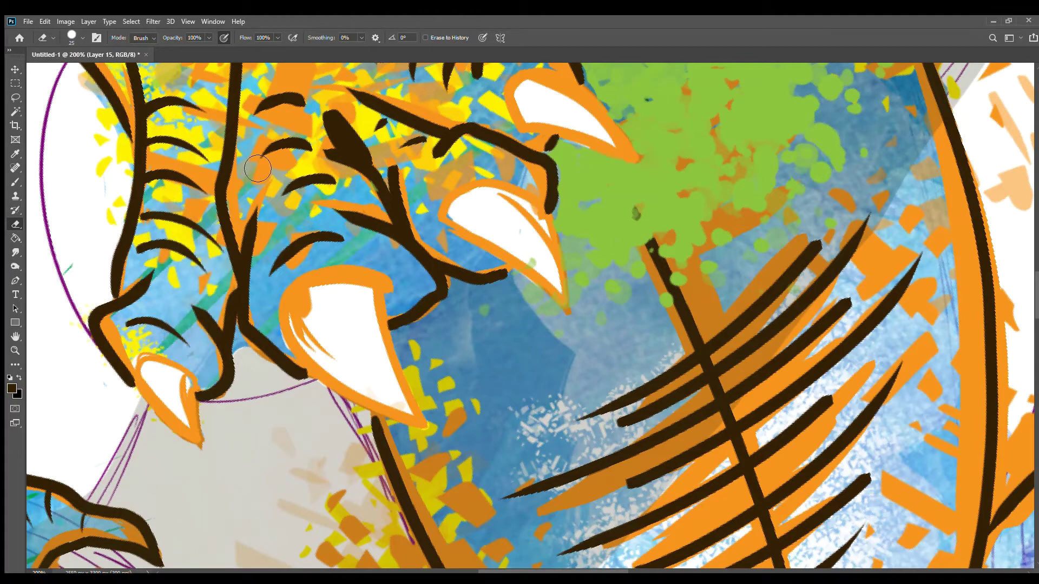
{"action": "left_click_drag", "start_coordinate": [158, 373], "coordinate": [371, 129]}
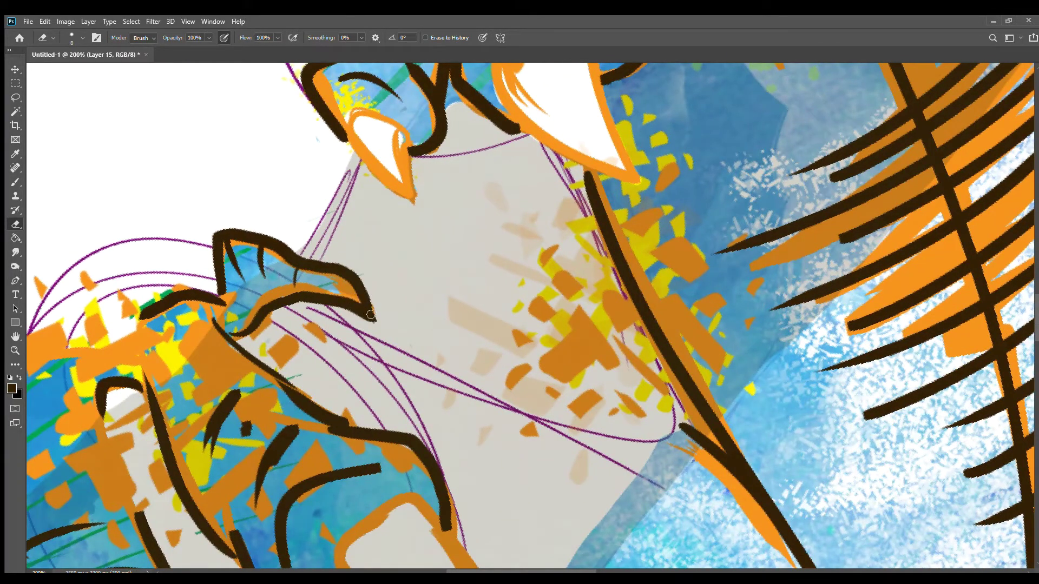
{"action": "mouse_move", "coordinate": [370, 314]}
{"action": "left_mouse_down"}
{"action": "mouse_move", "coordinate": [271, 268]}
{"action": "mouse_move", "coordinate": [222, 324]}
{"action": "mouse_move", "coordinate": [234, 356]}
{"action": "mouse_move", "coordinate": [159, 233]}
{"action": "left_mouse_up"}
{"action": "left_click_drag", "start_coordinate": [427, 522], "coordinate": [352, 387]}
{"action": "left_click_drag", "start_coordinate": [356, 346], "coordinate": [313, 371]}
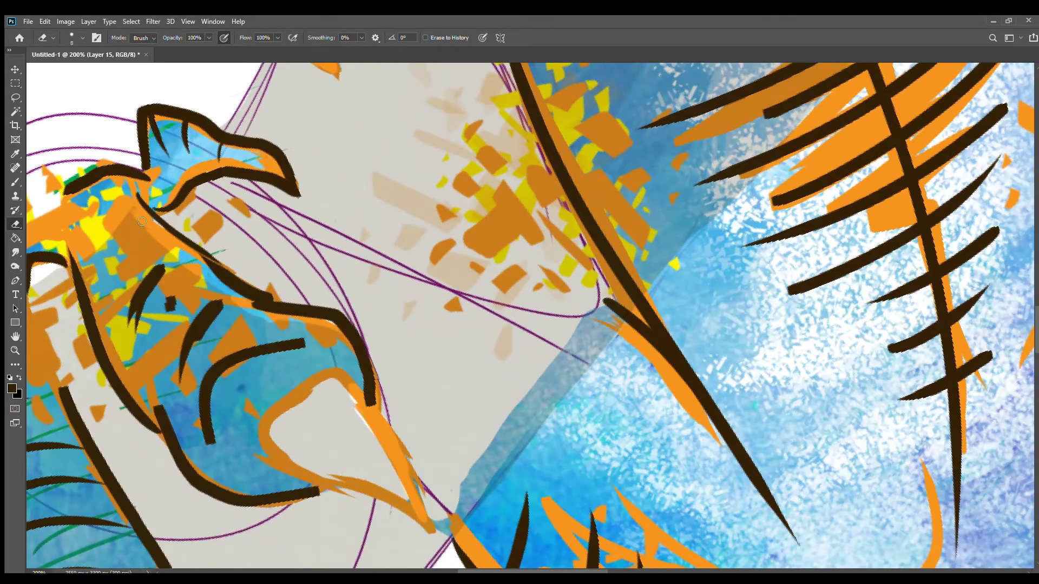
{"action": "mouse_move", "coordinate": [414, 512]}
{"action": "left_mouse_down"}
{"action": "mouse_move", "coordinate": [341, 433]}
{"action": "mouse_move", "coordinate": [374, 475]}
{"action": "mouse_move", "coordinate": [241, 496]}
{"action": "left_mouse_up"}
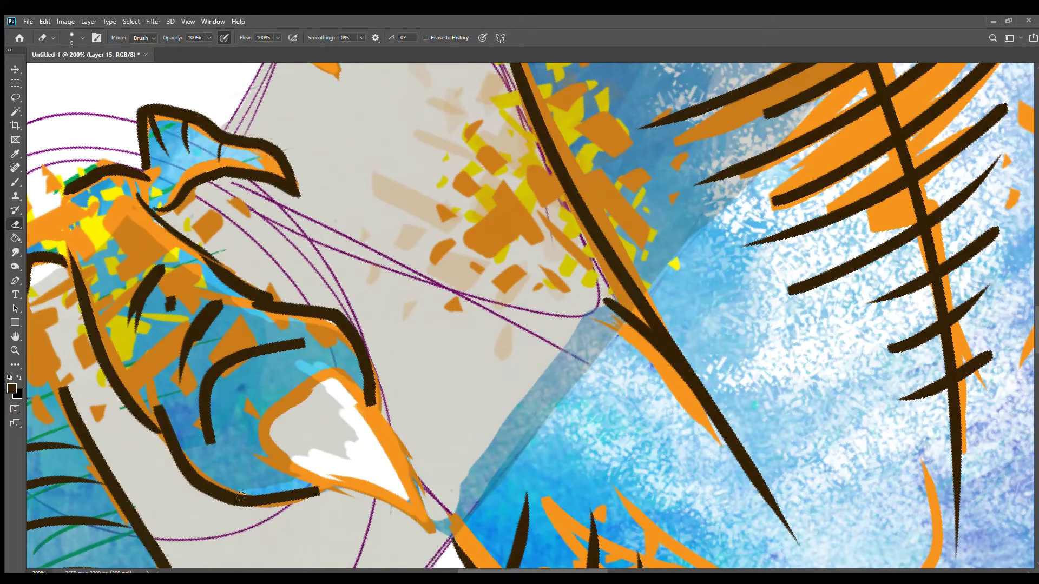
Erase the remaining grey shading between the claws and around the orange claw tip
{"action": "left_click_drag", "start_coordinate": [170, 428], "coordinate": [74, 262]}
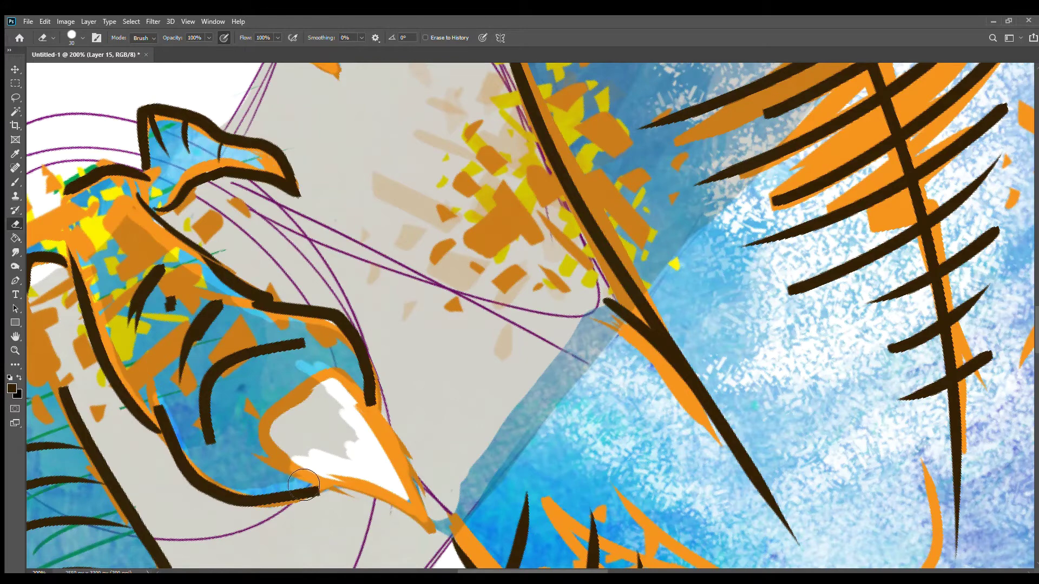
{"action": "mouse_move", "coordinate": [303, 485]}
{"action": "left_mouse_down"}
{"action": "mouse_move", "coordinate": [352, 471]}
{"action": "mouse_move", "coordinate": [303, 352]}
{"action": "mouse_move", "coordinate": [307, 437]}
{"action": "mouse_move", "coordinate": [142, 254]}
{"action": "mouse_move", "coordinate": [124, 379]}
{"action": "mouse_move", "coordinate": [243, 400]}
{"action": "left_mouse_up"}
{"action": "left_click_drag", "start_coordinate": [55, 487], "coordinate": [368, 281]}
{"action": "mouse_move", "coordinate": [330, 428]}
{"action": "left_mouse_down"}
{"action": "mouse_move", "coordinate": [378, 471]}
{"action": "mouse_move", "coordinate": [460, 358]}
{"action": "mouse_move", "coordinate": [325, 140]}
{"action": "mouse_move", "coordinate": [341, 256]}
{"action": "mouse_move", "coordinate": [273, 168]}
{"action": "mouse_move", "coordinate": [238, 227]}
{"action": "mouse_move", "coordinate": [184, 249]}
{"action": "mouse_move", "coordinate": [206, 361]}
{"action": "mouse_move", "coordinate": [249, 487]}
{"action": "mouse_move", "coordinate": [260, 357]}
{"action": "mouse_move", "coordinate": [325, 270]}
{"action": "mouse_move", "coordinate": [312, 305]}
{"action": "mouse_move", "coordinate": [378, 441]}
{"action": "mouse_move", "coordinate": [236, 270]}
{"action": "left_mouse_up"}
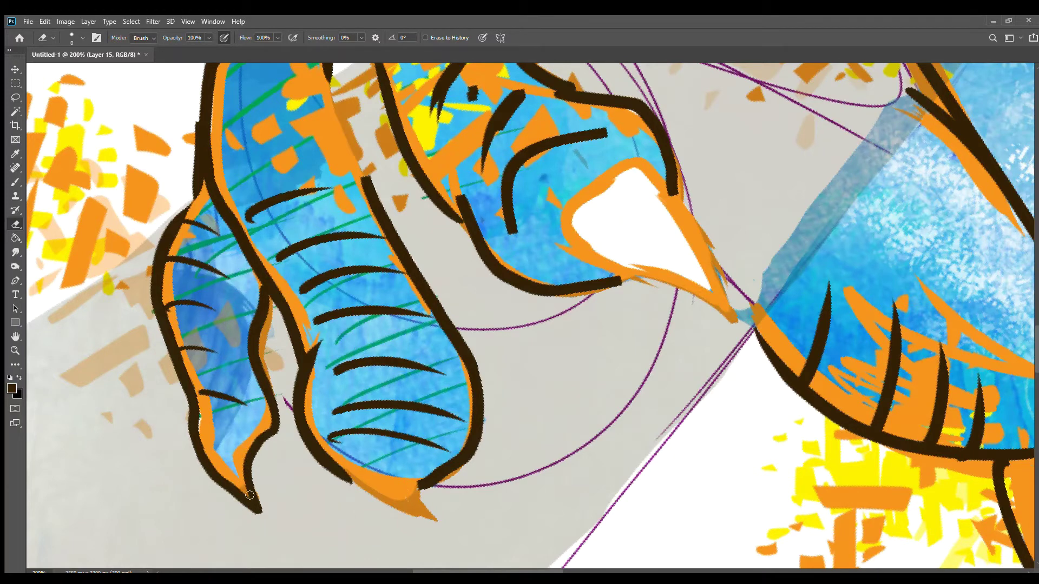
{"action": "left_click_drag", "start_coordinate": [433, 517], "coordinate": [380, 489]}
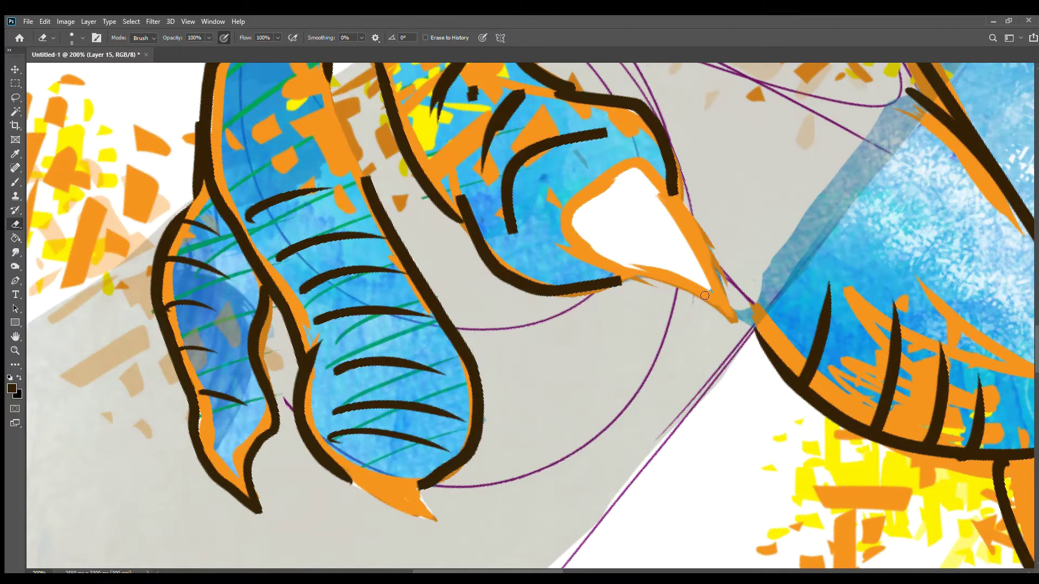
Zoom out and erase light streaks along the upper green branch, undoing the misplaced ones
{"action": "key", "text": "ctrl+minus"}
{"action": "key", "text": "ctrl+minus"}
{"action": "key", "text": "ctrl+minus"}
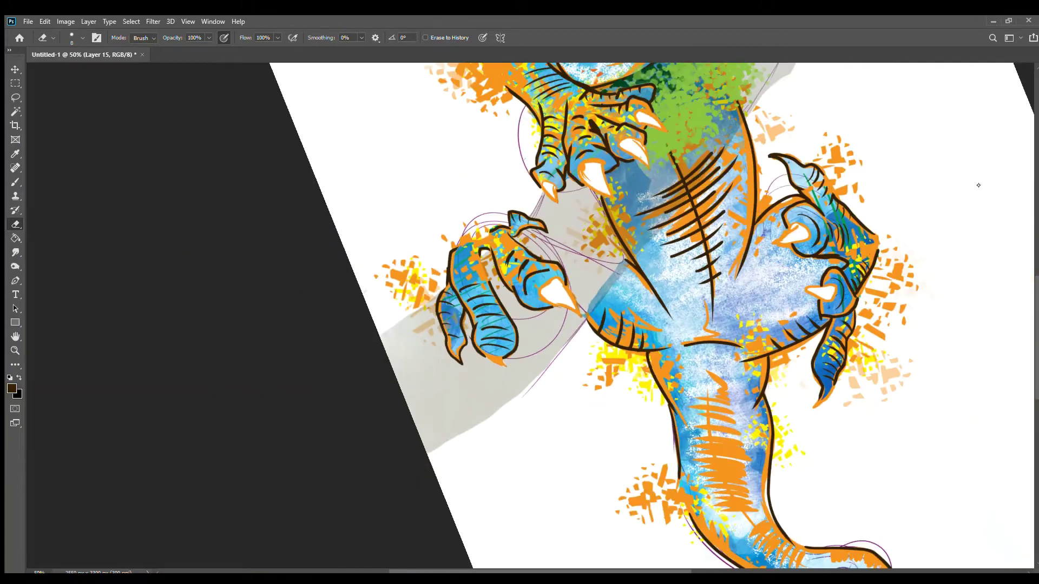
{"action": "key", "text": "ctrl+minus"}
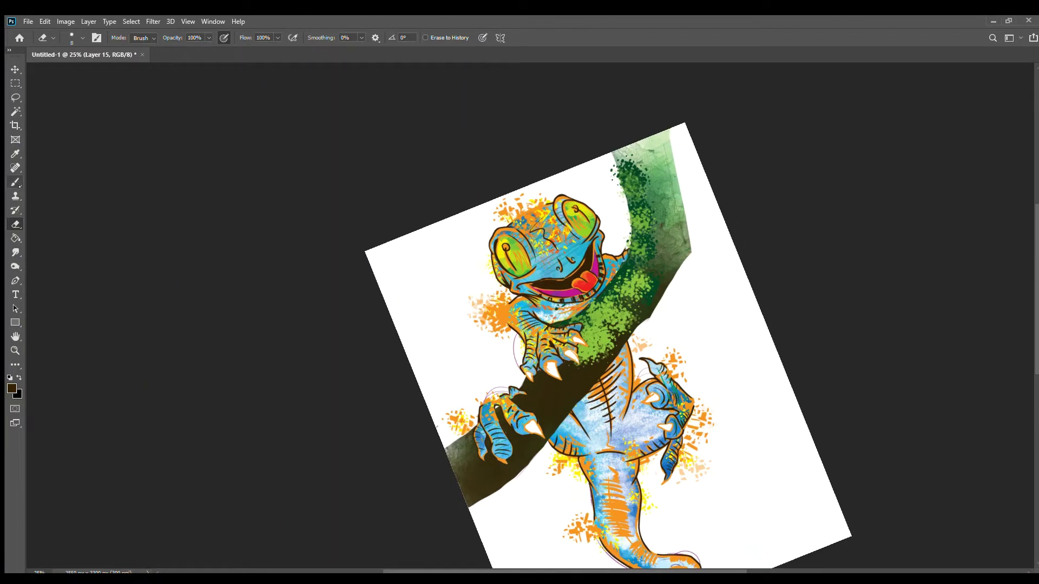
{"action": "left_click_drag", "start_coordinate": [664, 137], "coordinate": [679, 209]}
{"action": "left_click_drag", "start_coordinate": [657, 147], "coordinate": [679, 244]}
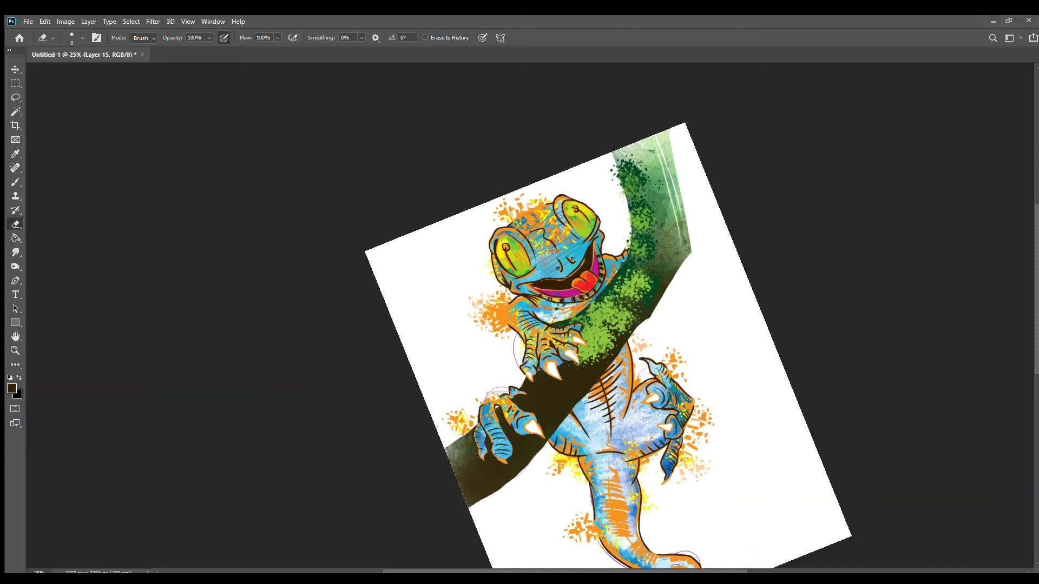
{"action": "key", "text": "ctrl+z"}
{"action": "left_click_drag", "start_coordinate": [651, 149], "coordinate": [676, 225]}
{"action": "key", "text": "ctrl+z"}
{"action": "key", "text": "bracketright"}
{"action": "left_click_drag", "start_coordinate": [652, 139], "coordinate": [673, 222]}
Erase pale streaks along the dark lower branch, finishing with fine-tipped marks
{"action": "mouse_move", "coordinate": [541, 375]}
{"action": "left_mouse_down"}
{"action": "mouse_move", "coordinate": [450, 457]}
{"action": "mouse_move", "coordinate": [463, 490]}
{"action": "left_mouse_up"}
{"action": "left_click_drag", "start_coordinate": [578, 384], "coordinate": [508, 478]}
{"action": "key", "text": "ctrl+z"}
{"action": "mouse_move", "coordinate": [541, 417]}
{"action": "left_mouse_down"}
{"action": "mouse_move", "coordinate": [558, 383]}
{"action": "mouse_move", "coordinate": [484, 495]}
{"action": "left_mouse_up"}
{"action": "key", "text": "ctrl+z"}
{"action": "mouse_move", "coordinate": [579, 385]}
{"action": "left_mouse_down"}
{"action": "mouse_move", "coordinate": [663, 265]}
{"action": "mouse_move", "coordinate": [684, 163]}
{"action": "left_mouse_up"}
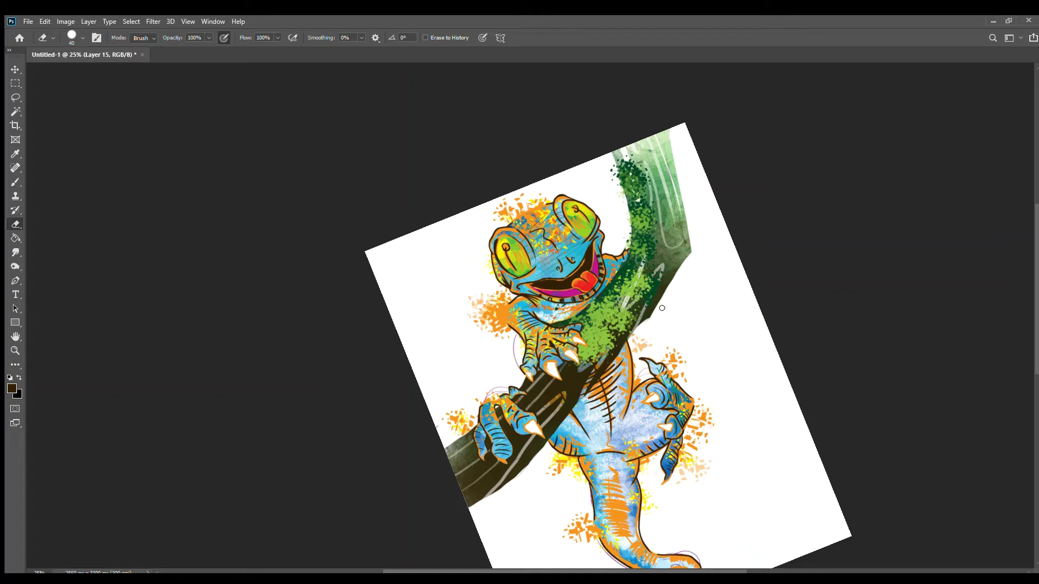
{"action": "key", "text": "bracketleft"}
{"action": "key", "text": "bracketleft"}
{"action": "key", "text": "bracketleft"}
{"action": "key", "text": "ctrl+z"}
{"action": "left_click_drag", "start_coordinate": [545, 401], "coordinate": [507, 459]}
{"action": "left_click_drag", "start_coordinate": [548, 378], "coordinate": [524, 406]}
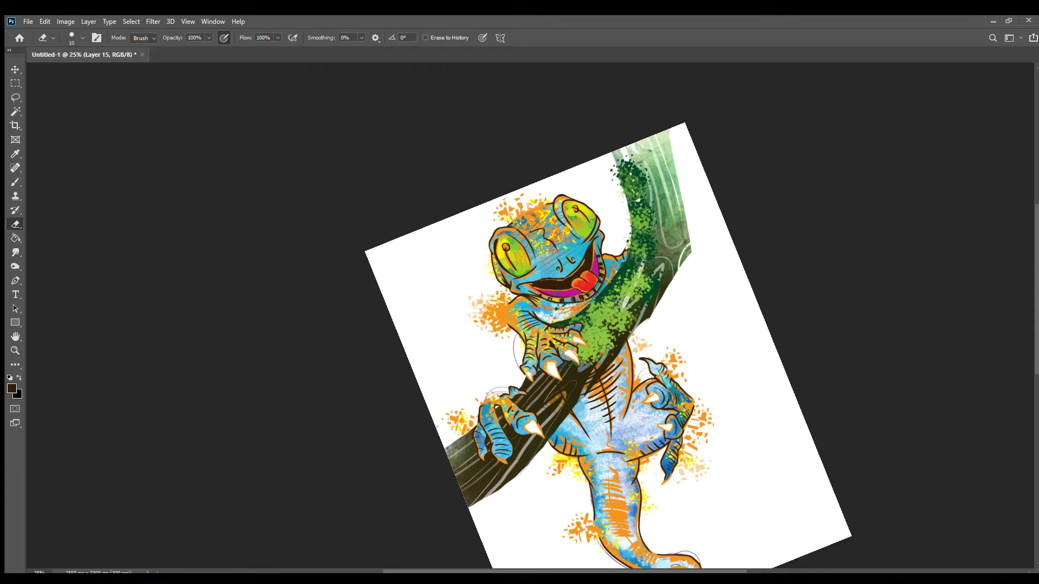
Make the Background layer the painting target and scroll down to the gecko's curled tail
{"action": "key", "text": "ctrl+e"}
{"action": "key", "text": "ctrl+e"}
{"action": "scroll", "coordinate": [397, 412], "scroll_direction": "down", "scroll_amount": 3}
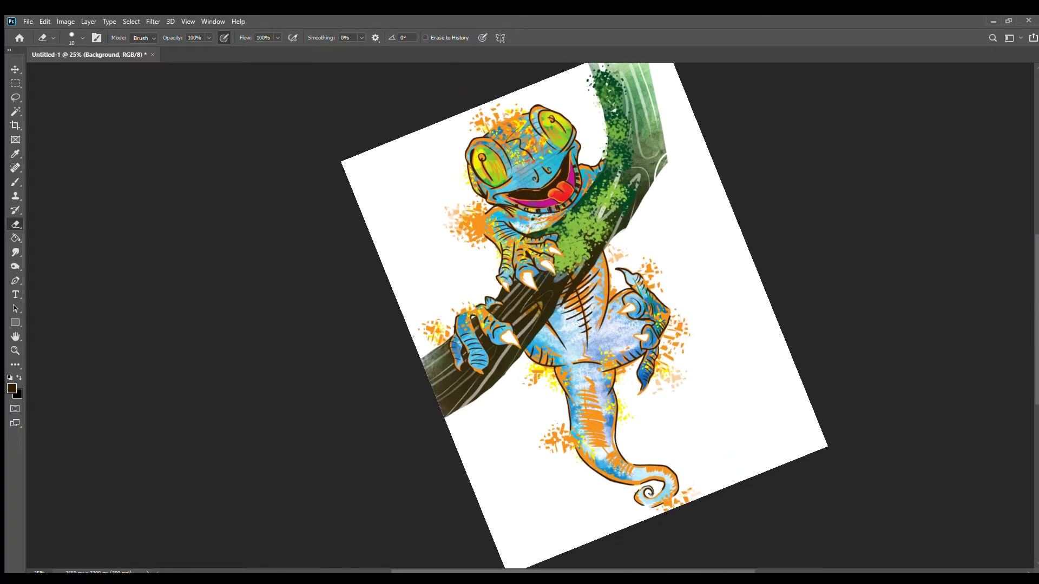
Pick a small square-tipped brush and try a first signature beside the branch, then undo it
{"action": "key", "text": "b"}
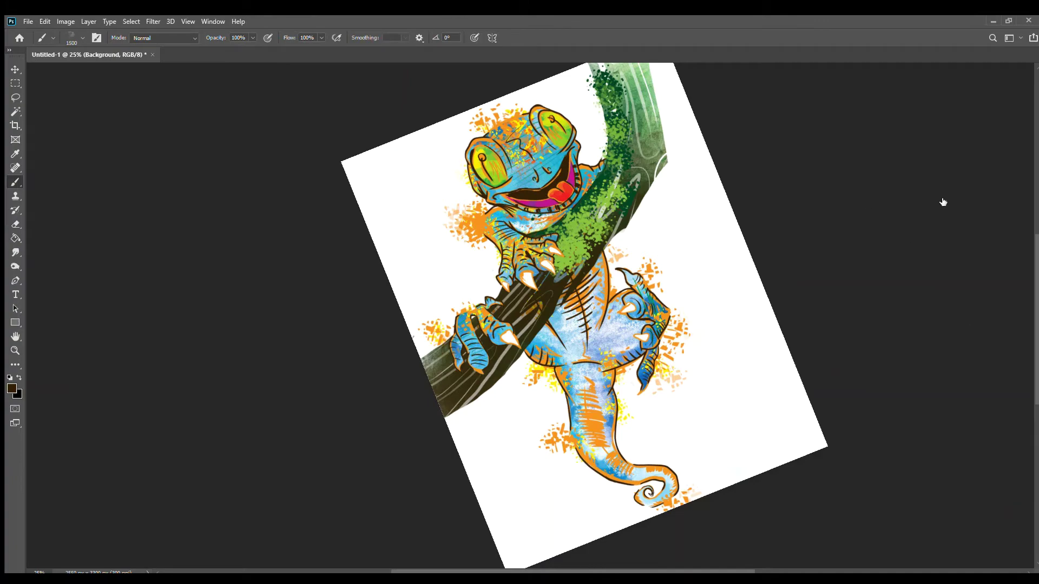
{"action": "key", "text": "period"}
{"action": "key", "text": "ctrl+plus"}
{"action": "key", "text": "ctrl+plus"}
{"action": "key", "text": "ctrl+plus"}
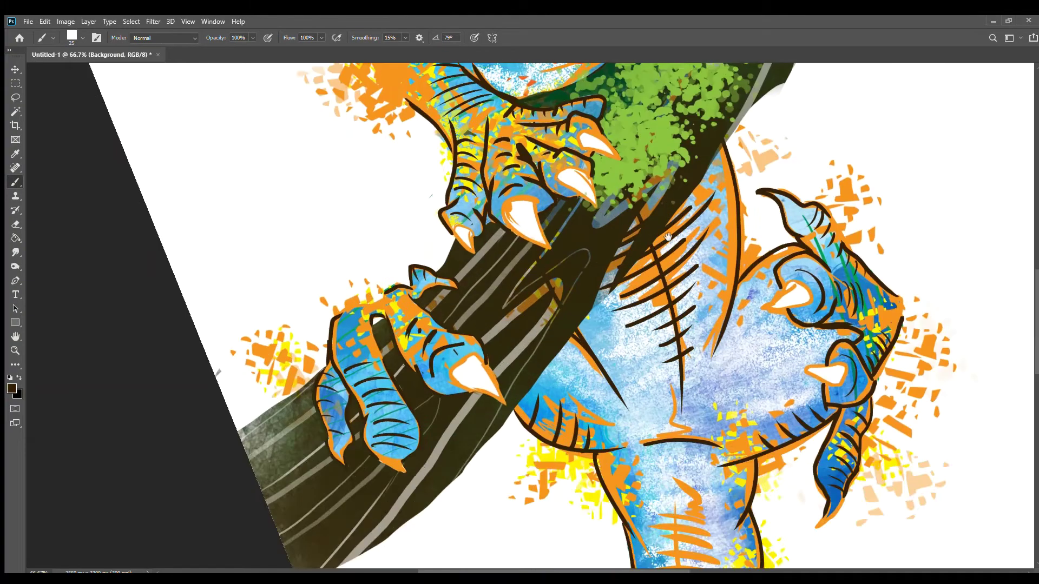
{"action": "scroll", "coordinate": [560, 388], "scroll_direction": "up", "scroll_amount": 5}
{"action": "key", "text": "bracketleft"}
{"action": "key", "text": "bracketleft"}
{"action": "key", "text": "bracketleft"}
{"action": "mouse_move", "coordinate": [575, 410]}
{"action": "left_mouse_down"}
{"action": "mouse_move", "coordinate": [567, 353]}
{"action": "mouse_move", "coordinate": [574, 414]}
{"action": "left_mouse_up"}
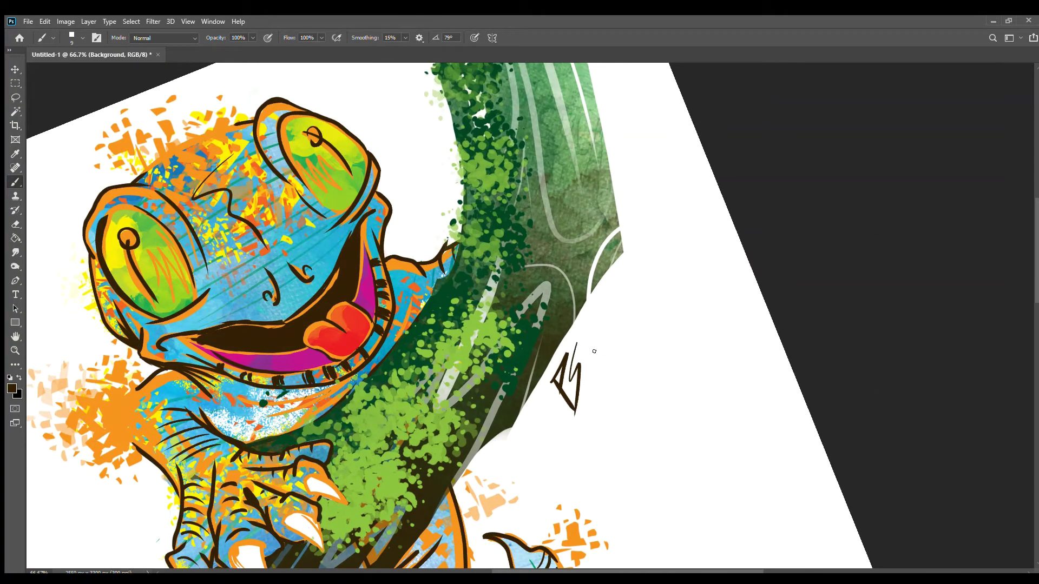
{"action": "left_click_drag", "start_coordinate": [581, 342], "coordinate": [574, 412]}
{"action": "mouse_move", "coordinate": [590, 314]}
{"action": "left_mouse_down"}
{"action": "mouse_move", "coordinate": [622, 325]}
{"action": "mouse_move", "coordinate": [635, 269]}
{"action": "left_mouse_up"}
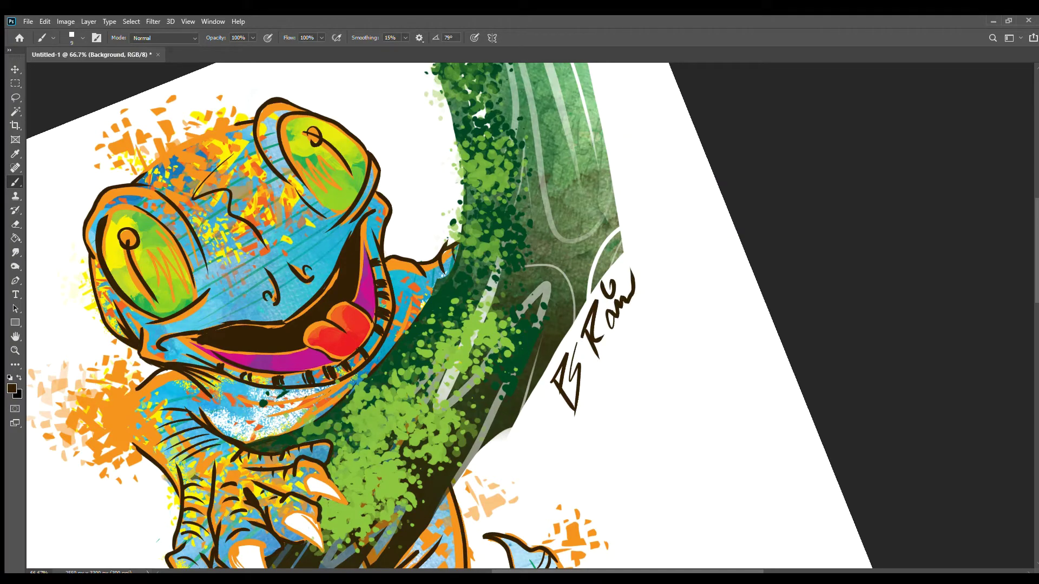
{"action": "key", "text": "ctrl+z"}
{"action": "key", "text": "ctrl+z"}
{"action": "key", "text": "ctrl+z"}
{"action": "key", "text": "ctrl+z"}
{"action": "key", "text": "ctrl+z"}
Zoom in and write the signature right of the branch beside the head, then zoom out
{"action": "key", "text": "ctrl+plus"}
{"action": "key", "text": "ctrl+plus"}
{"action": "left_click_drag", "start_coordinate": [714, 466], "coordinate": [678, 378]}
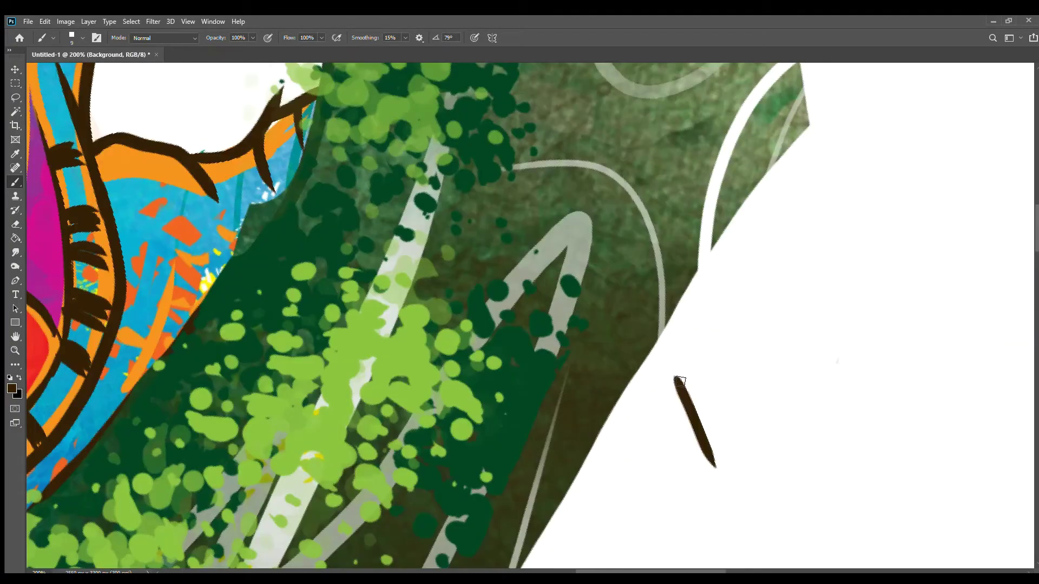
{"action": "left_click_drag", "start_coordinate": [706, 338], "coordinate": [679, 406]}
{"action": "left_click_drag", "start_coordinate": [733, 325], "coordinate": [715, 465]}
{"action": "left_click_drag", "start_coordinate": [779, 233], "coordinate": [774, 338]}
{"action": "mouse_move", "coordinate": [799, 279]}
{"action": "left_mouse_down"}
{"action": "mouse_move", "coordinate": [847, 168]}
{"action": "mouse_move", "coordinate": [793, 216]}
{"action": "left_mouse_up"}
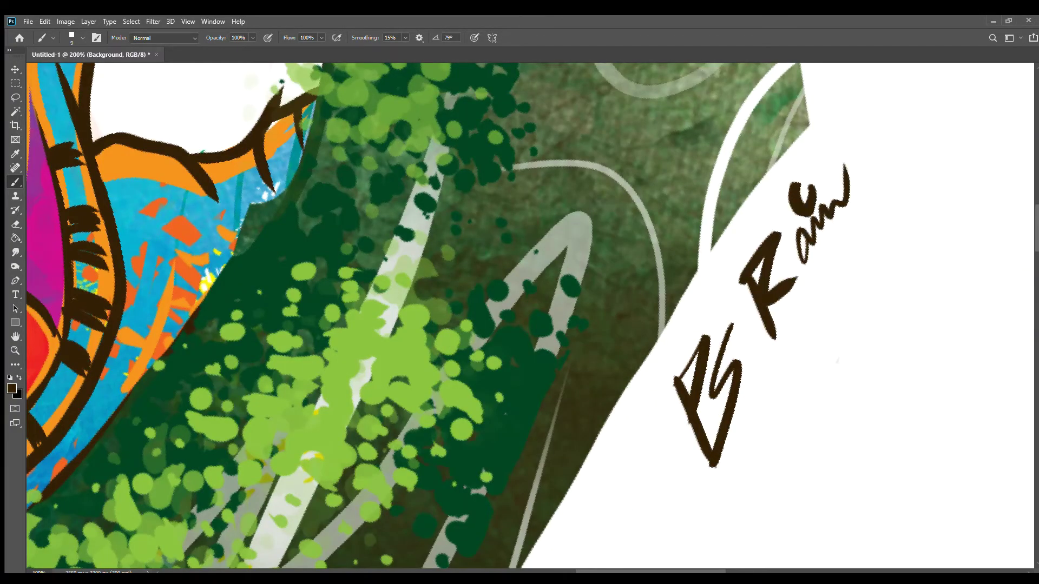
{"action": "key", "text": "ctrl+minus"}
{"action": "key", "text": "ctrl+minus"}
{"action": "key", "text": "ctrl+minus"}
{"action": "scroll", "coordinate": [703, 258], "scroll_direction": "down", "scroll_amount": 5}
{"action": "scroll", "coordinate": [703, 257], "scroll_direction": "up", "scroll_amount": 3}
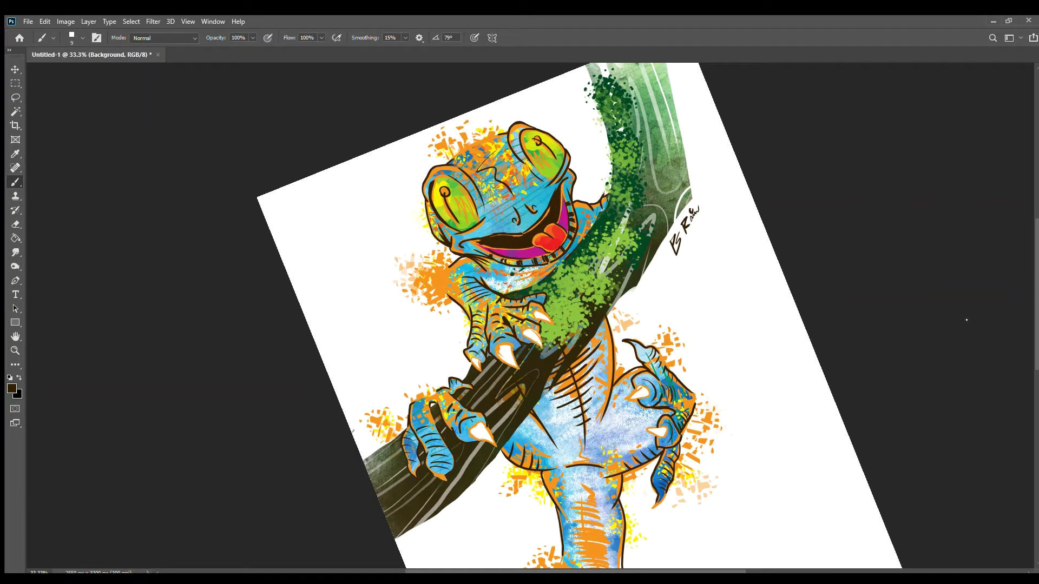
{"action": "key", "text": "."}
Add a new layer and stamp grey watercolour texture, undoing the unwanted stamps
{"action": "key", "text": "ctrl+shift+alt+n"}
{"action": "left_click", "coordinate": [367, 346]}
{"action": "left_click", "coordinate": [336, 249]}
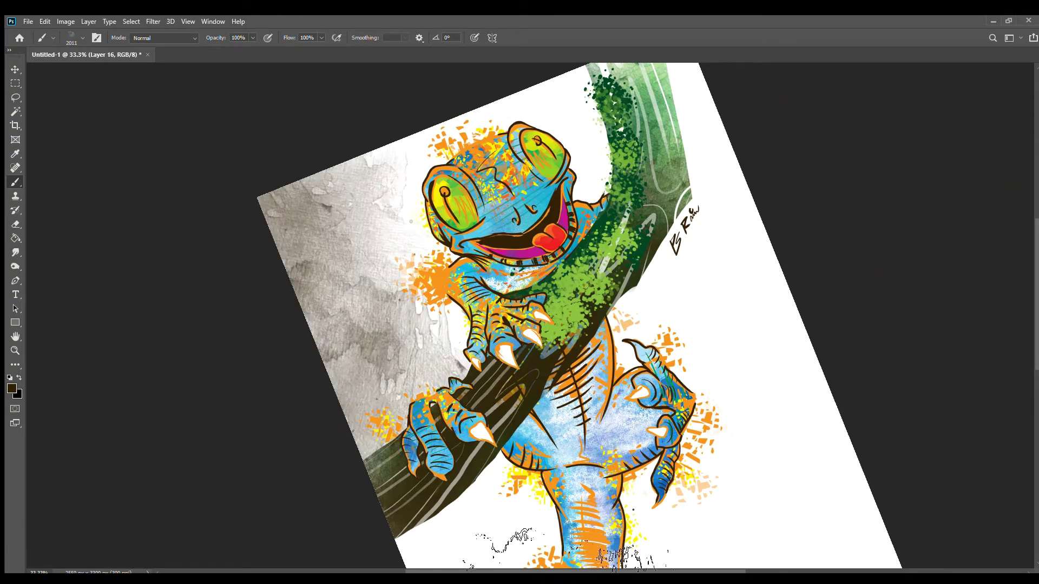
{"action": "left_click", "coordinate": [379, 357]}
{"action": "left_click", "coordinate": [346, 260]}
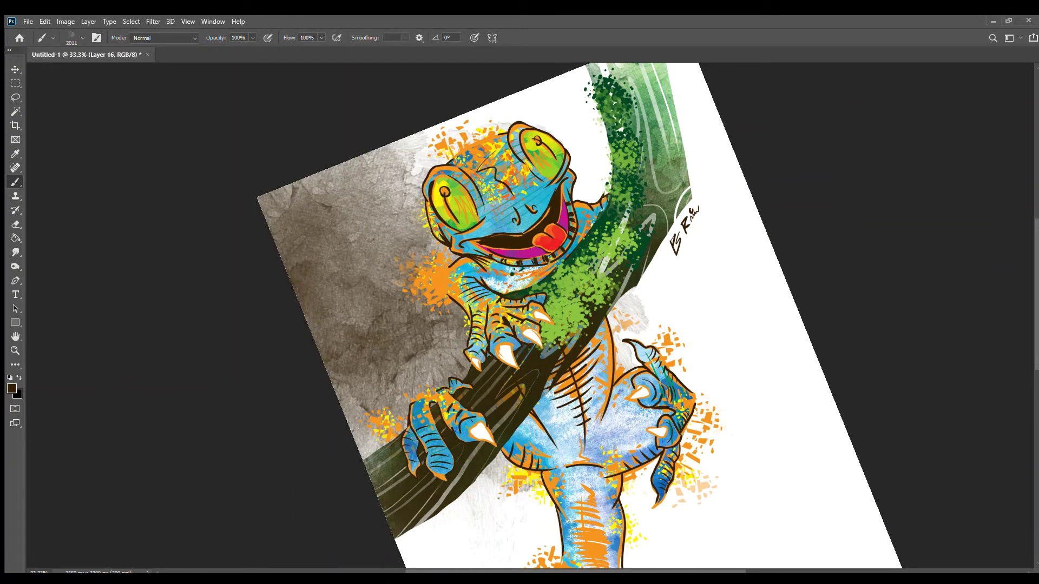
{"action": "key", "text": "ctrl+z"}
{"action": "key", "text": "ctrl+z"}
{"action": "key", "text": "ctrl+z"}
{"action": "left_click_drag", "start_coordinate": [487, 378], "coordinate": [460, 271]}
{"action": "left_click", "coordinate": [654, 395]}
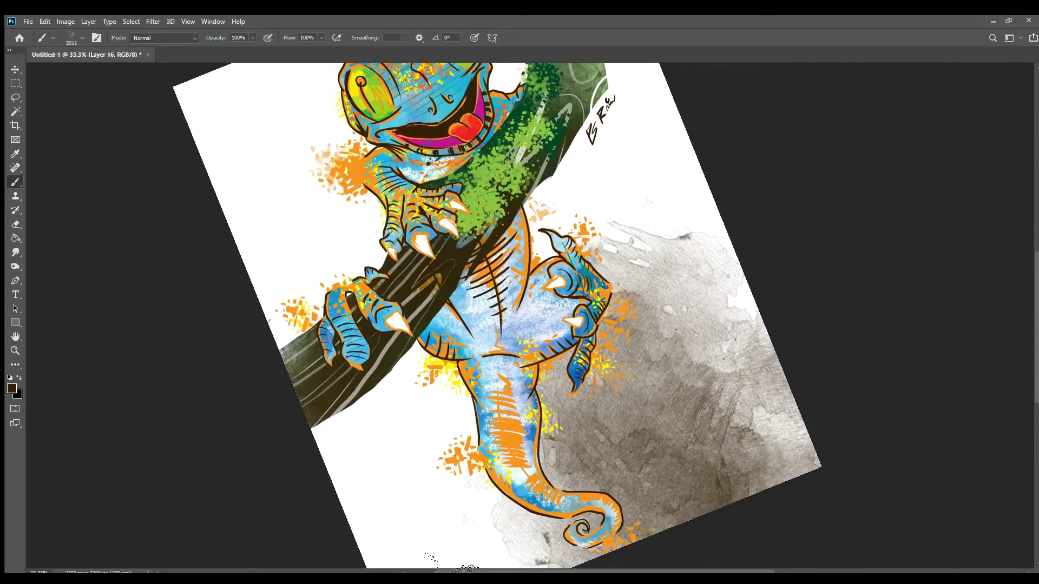
{"action": "left_click", "coordinate": [433, 498]}
{"action": "key", "text": "ctrl+z"}
{"action": "key", "text": "ctrl+z"}
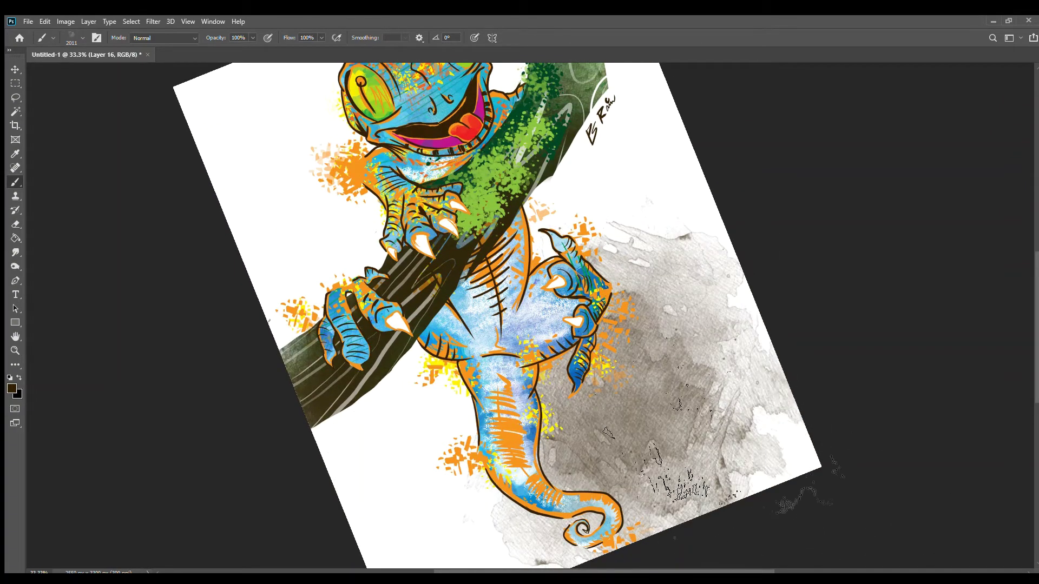
Paint dark brown shading at the lower left and grey texture around the chameleon's head
{"action": "key", "text": "bracketleft"}
{"action": "mouse_move", "coordinate": [661, 352]}
{"action": "left_mouse_down"}
{"action": "mouse_move", "coordinate": [522, 521]}
{"action": "mouse_move", "coordinate": [627, 522]}
{"action": "left_mouse_up"}
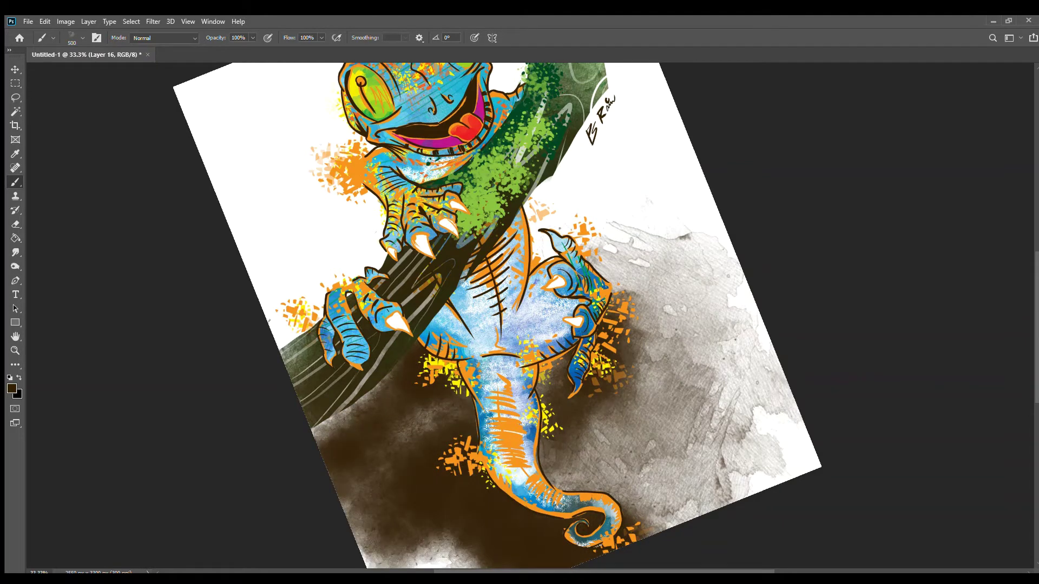
{"action": "key", "text": "ctrl+z"}
{"action": "mouse_move", "coordinate": [509, 531]}
{"action": "left_mouse_down"}
{"action": "mouse_move", "coordinate": [427, 417]}
{"action": "mouse_move", "coordinate": [406, 514]}
{"action": "left_mouse_up"}
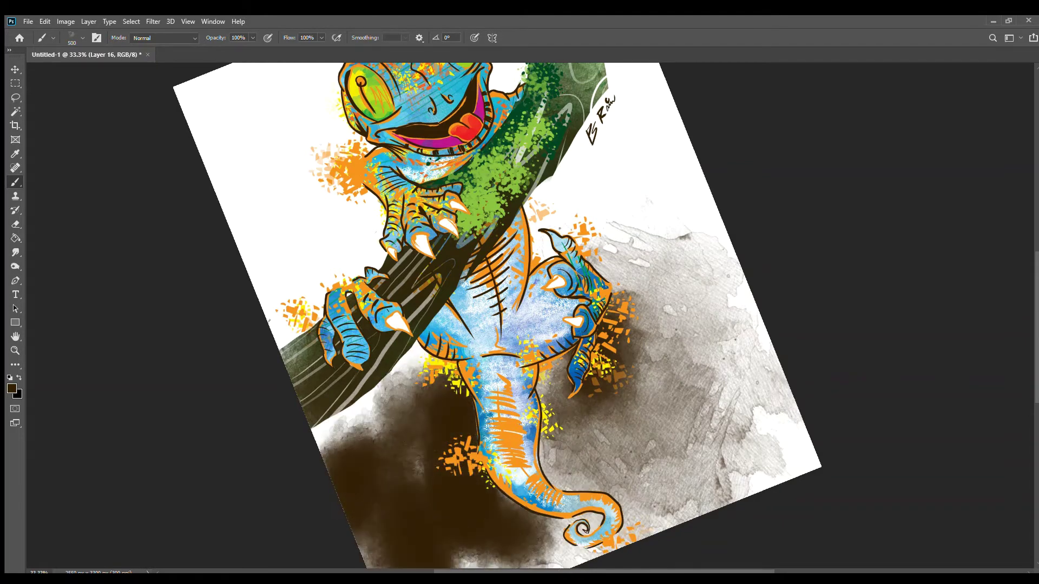
{"action": "mouse_move", "coordinate": [422, 471]}
{"action": "left_mouse_down"}
{"action": "mouse_move", "coordinate": [325, 537]}
{"action": "mouse_move", "coordinate": [379, 433]}
{"action": "mouse_move", "coordinate": [435, 560]}
{"action": "left_mouse_up"}
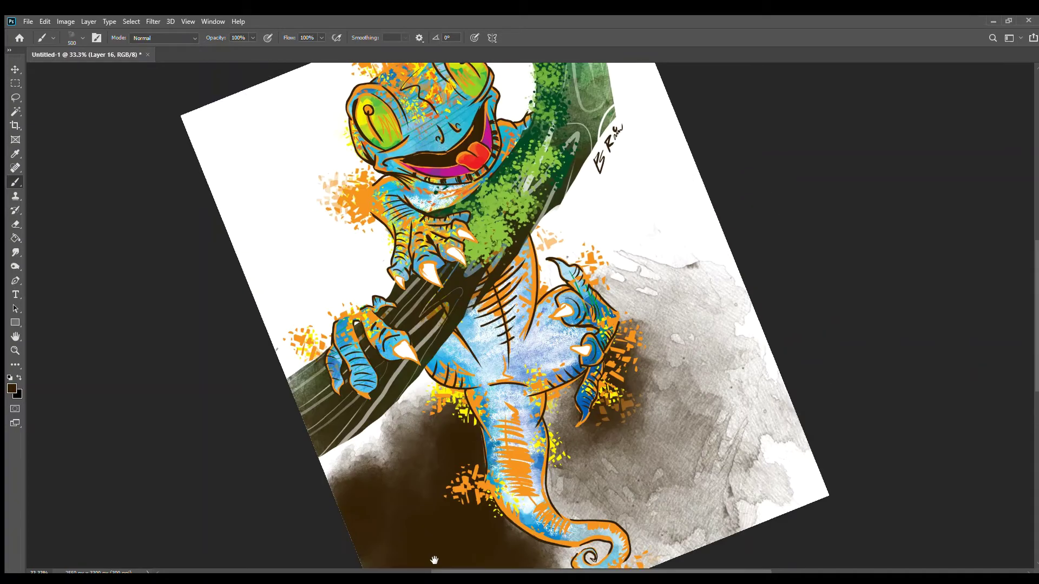
{"action": "left_click_drag", "start_coordinate": [456, 279], "coordinate": [435, 560]}
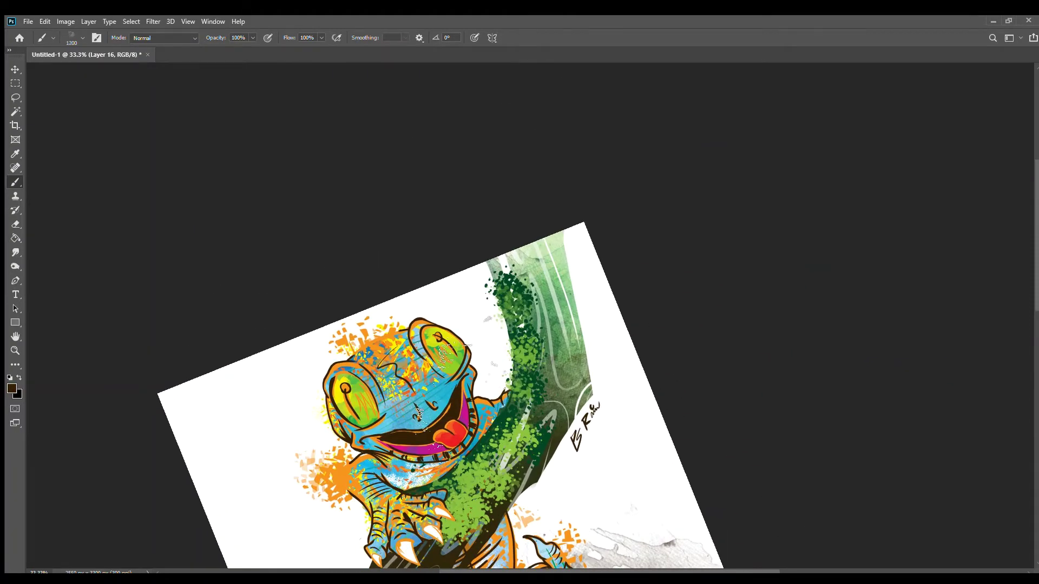
{"action": "mouse_move", "coordinate": [411, 347]}
{"action": "left_mouse_down"}
{"action": "mouse_move", "coordinate": [444, 314]}
{"action": "mouse_move", "coordinate": [520, 422]}
{"action": "left_mouse_up"}
Shade dark brown above the head and chin, and cover the lower-left canvas below the branch
{"action": "key", "text": "bracketleft"}
{"action": "key", "text": "bracketleft"}
{"action": "key", "text": "bracketleft"}
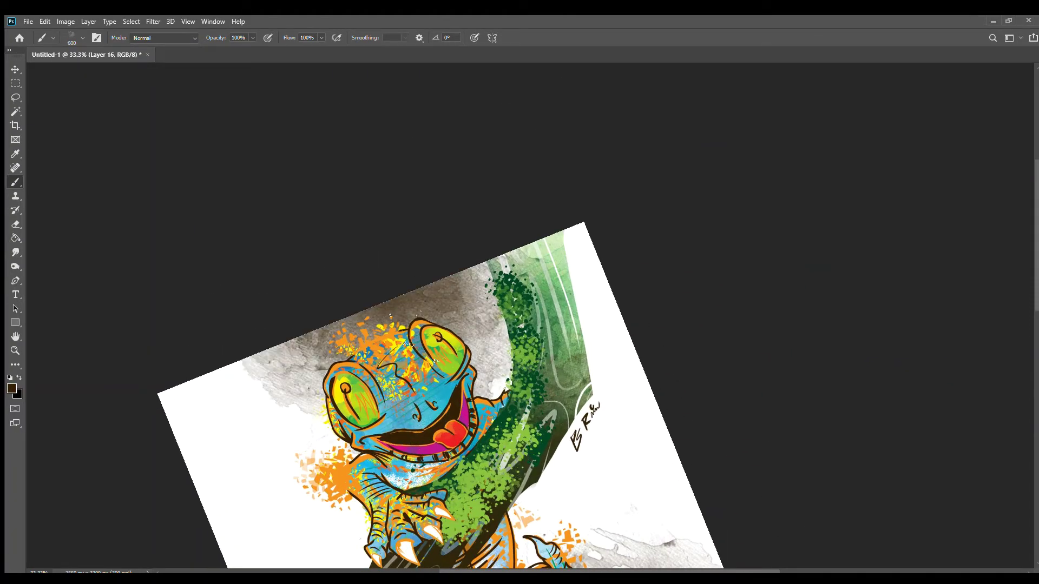
{"action": "left_click_drag", "start_coordinate": [368, 320], "coordinate": [417, 312]}
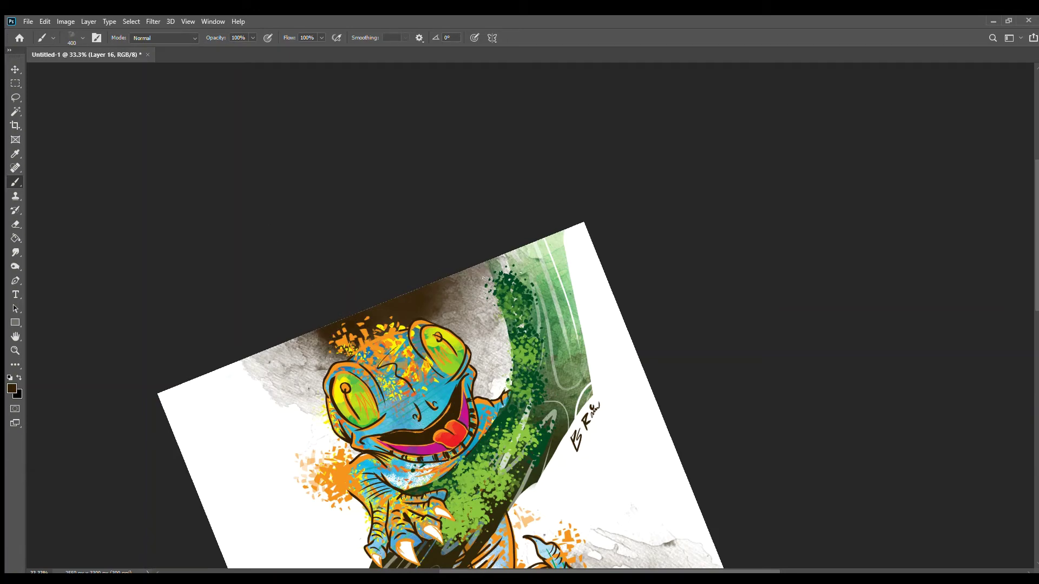
{"action": "mouse_move", "coordinate": [357, 433]}
{"action": "left_mouse_down"}
{"action": "mouse_move", "coordinate": [372, 492]}
{"action": "mouse_move", "coordinate": [351, 563]}
{"action": "left_mouse_up"}
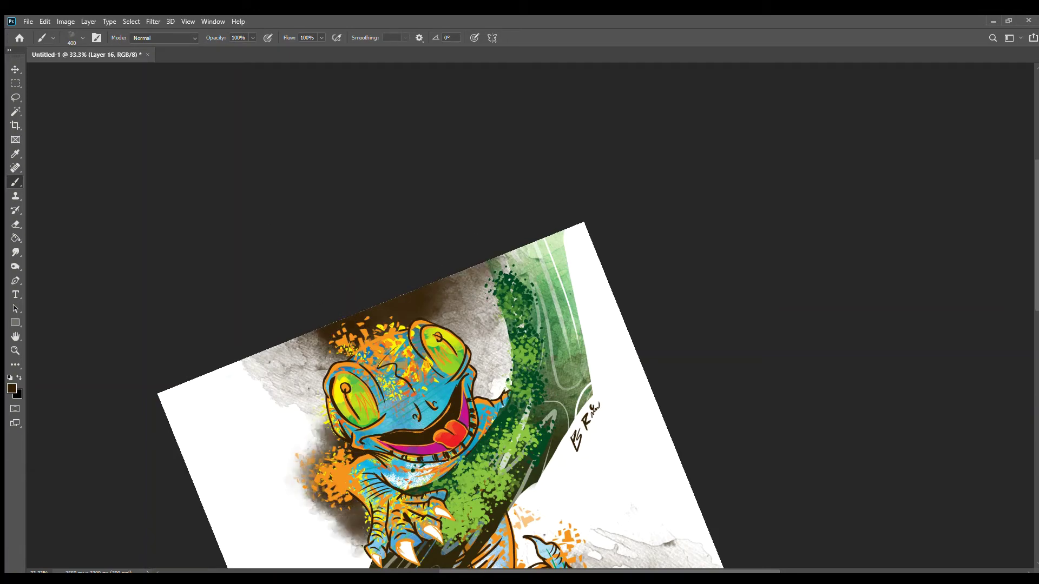
{"action": "key", "text": "bracketright"}
{"action": "key", "text": "bracketright"}
{"action": "key", "text": "bracketright"}
{"action": "left_click_drag", "start_coordinate": [244, 433], "coordinate": [292, 541]}
{"action": "left_click_drag", "start_coordinate": [400, 541], "coordinate": [441, 292]}
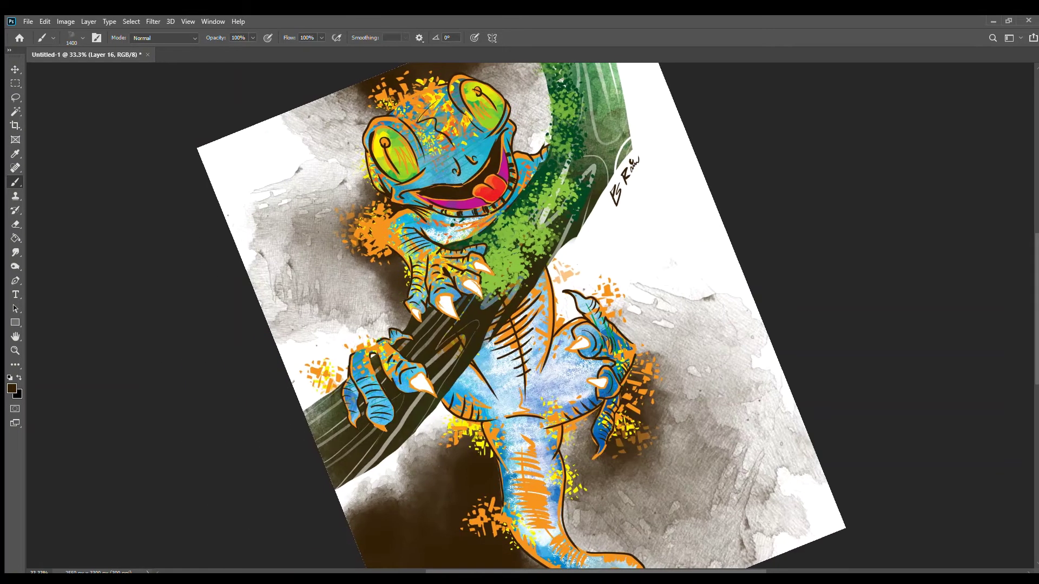
{"action": "left_click_drag", "start_coordinate": [346, 412], "coordinate": [439, 497]}
{"action": "left_click_drag", "start_coordinate": [368, 433], "coordinate": [476, 509]}
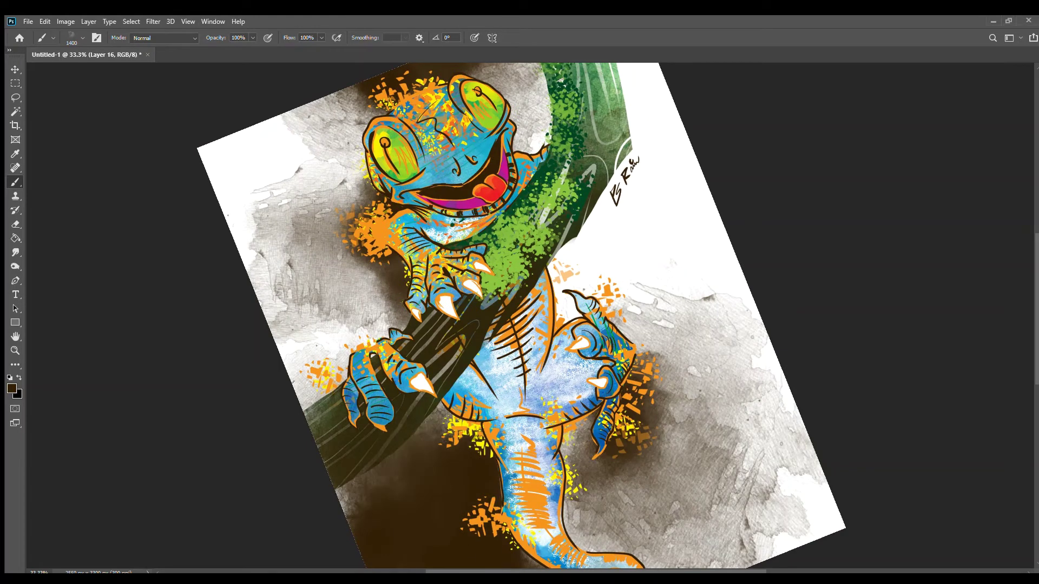
{"action": "key", "text": "ctrl+minus"}
{"action": "key", "text": "ctrl+minus"}
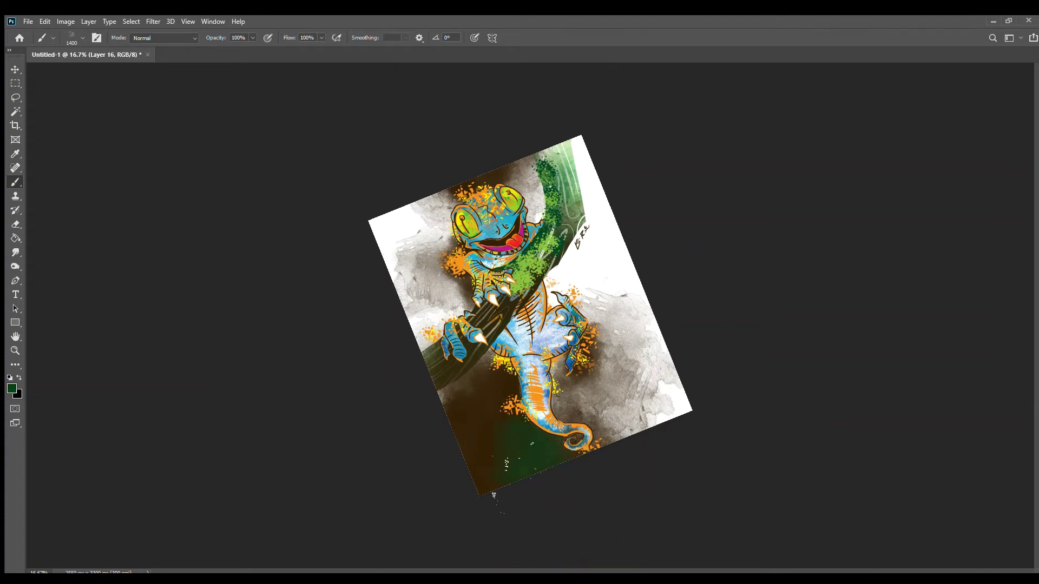
Brush grey-green washes over the upper right, signature area and tail, then sample darker greens
{"action": "left_click_drag", "start_coordinate": [603, 476], "coordinate": [439, 395]}
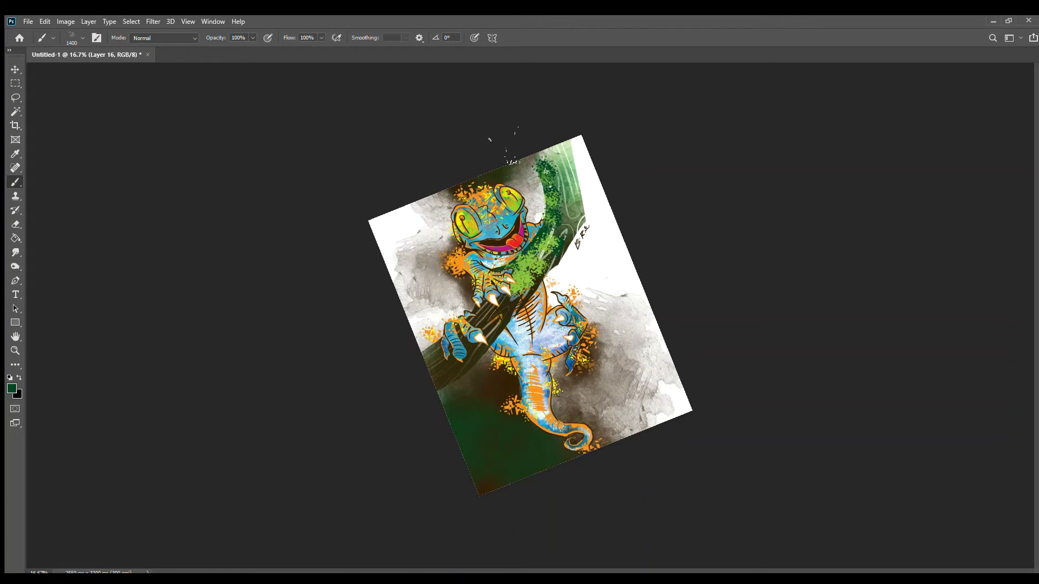
{"action": "left_click_drag", "start_coordinate": [622, 146], "coordinate": [663, 533]}
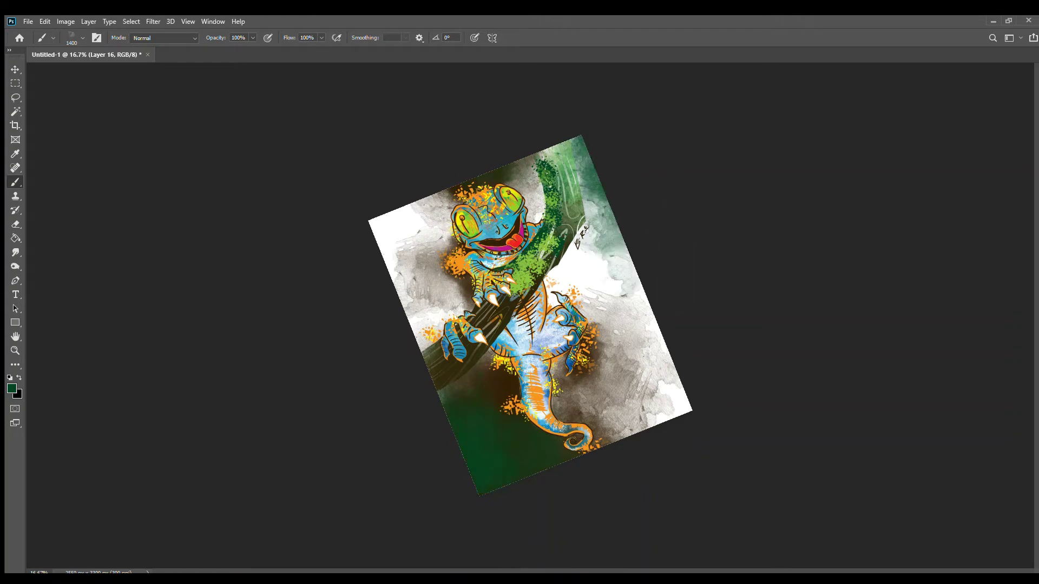
{"action": "mouse_move", "coordinate": [466, 292]}
{"action": "left_mouse_down"}
{"action": "mouse_move", "coordinate": [417, 336]}
{"action": "mouse_move", "coordinate": [454, 351]}
{"action": "mouse_move", "coordinate": [423, 357]}
{"action": "left_mouse_up"}
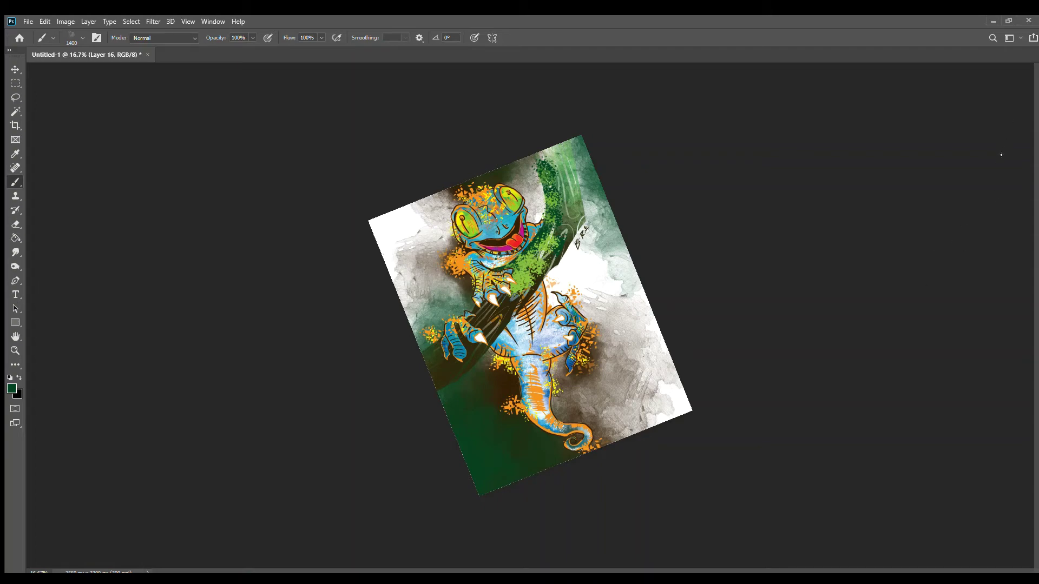
{"action": "left_click_drag", "start_coordinate": [607, 181], "coordinate": [568, 259]}
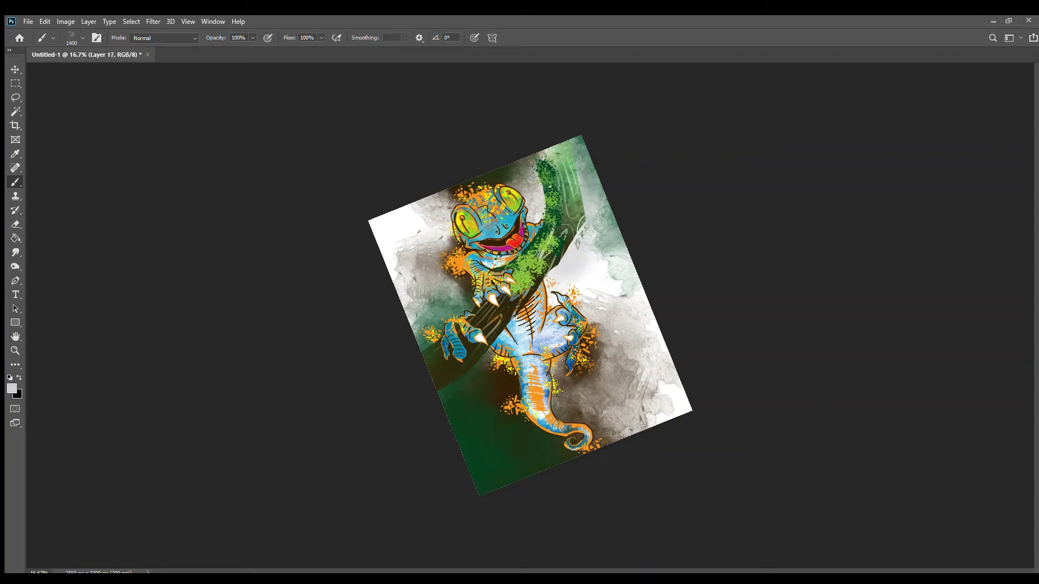
{"action": "left_click_drag", "start_coordinate": [460, 292], "coordinate": [460, 400]}
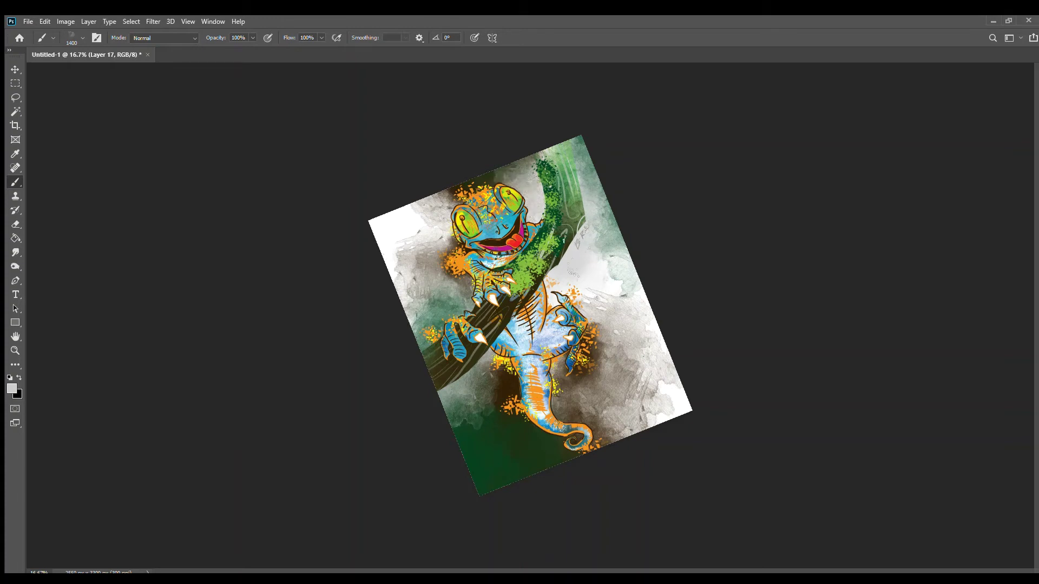
{"action": "left_click_drag", "start_coordinate": [532, 497], "coordinate": [611, 449]}
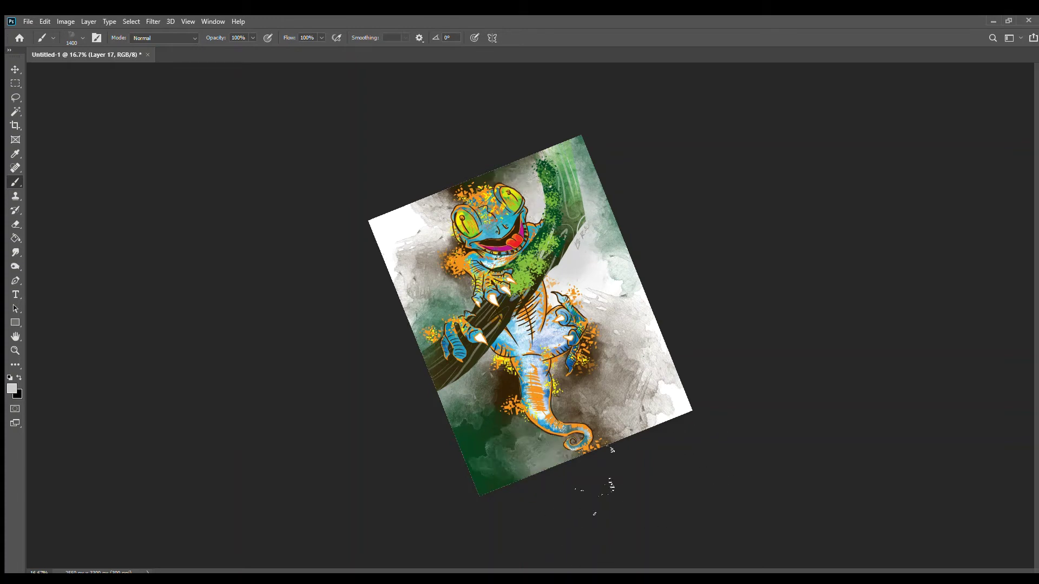
{"action": "left_click", "coordinate": [797, 150], "text": "alt"}
{"action": "left_click", "coordinate": [664, 381], "text": "alt"}
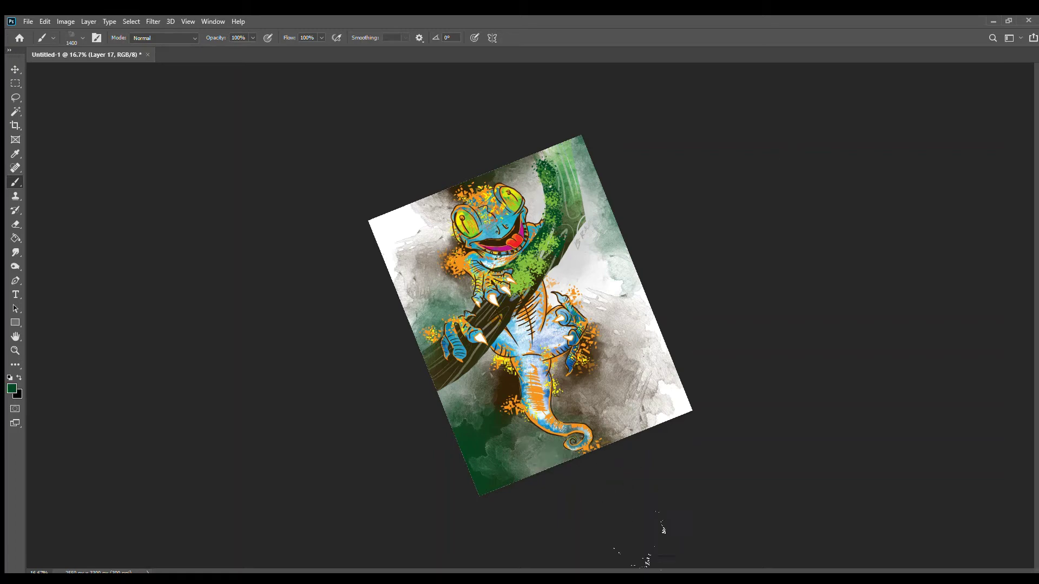
On the background layer, paint a grey patch over the old faded signature
{"action": "key", "text": "ctrl+plus"}
{"action": "key", "text": "ctrl+plus"}
{"action": "key", "text": "ctrl+plus"}
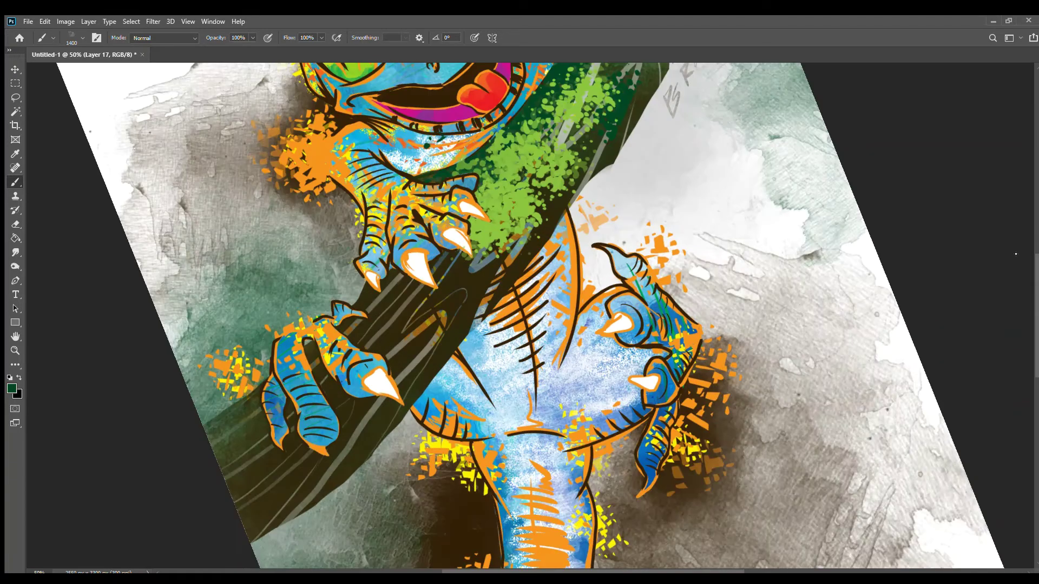
{"action": "key", "text": "alt+comma"}
{"action": "scroll", "coordinate": [520, 314], "scroll_direction": "up", "scroll_amount": 5}
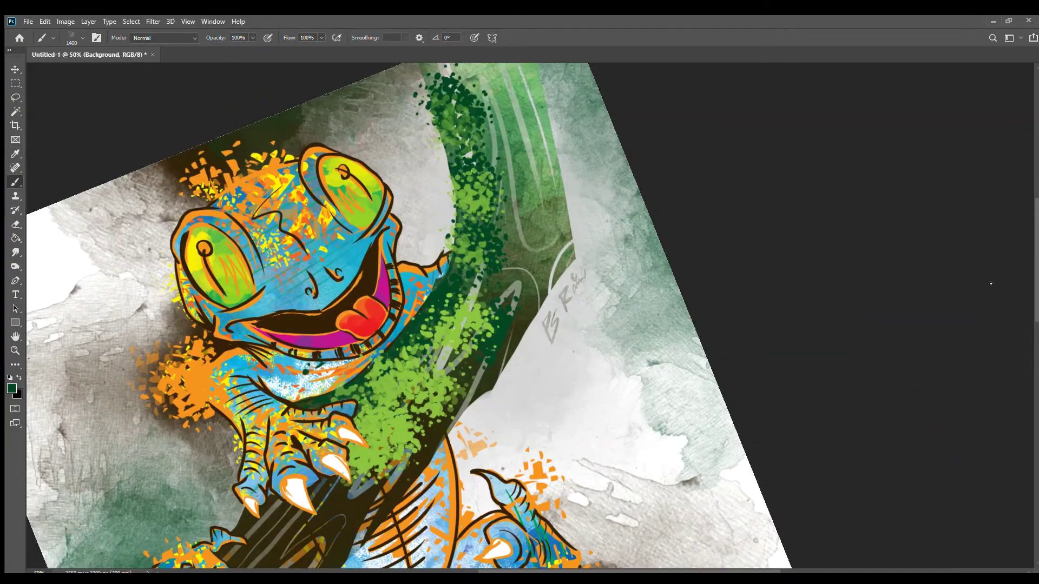
{"action": "key", "text": "i"}
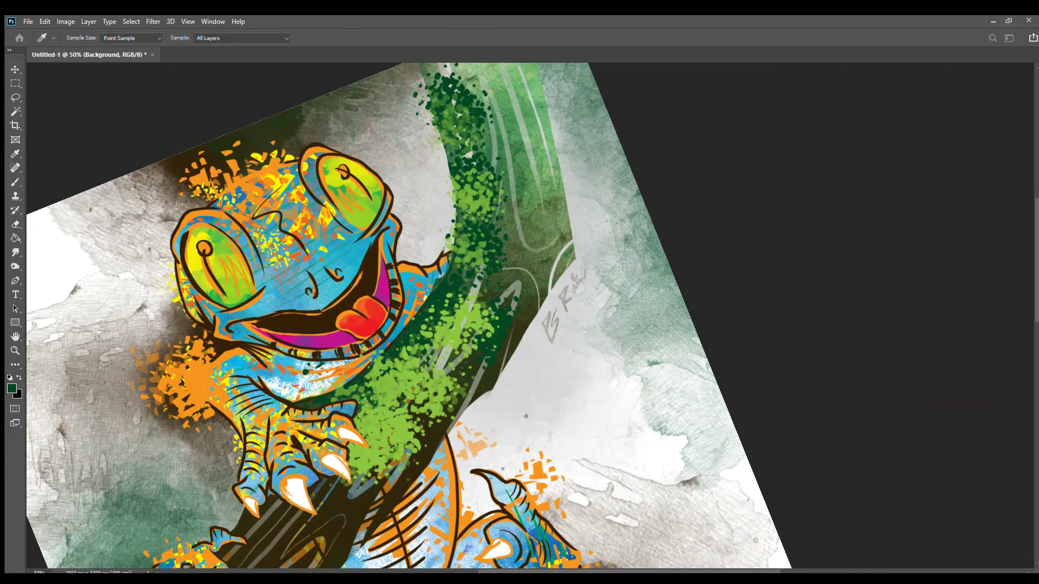
{"action": "key", "text": "ctrl+alt+2"}
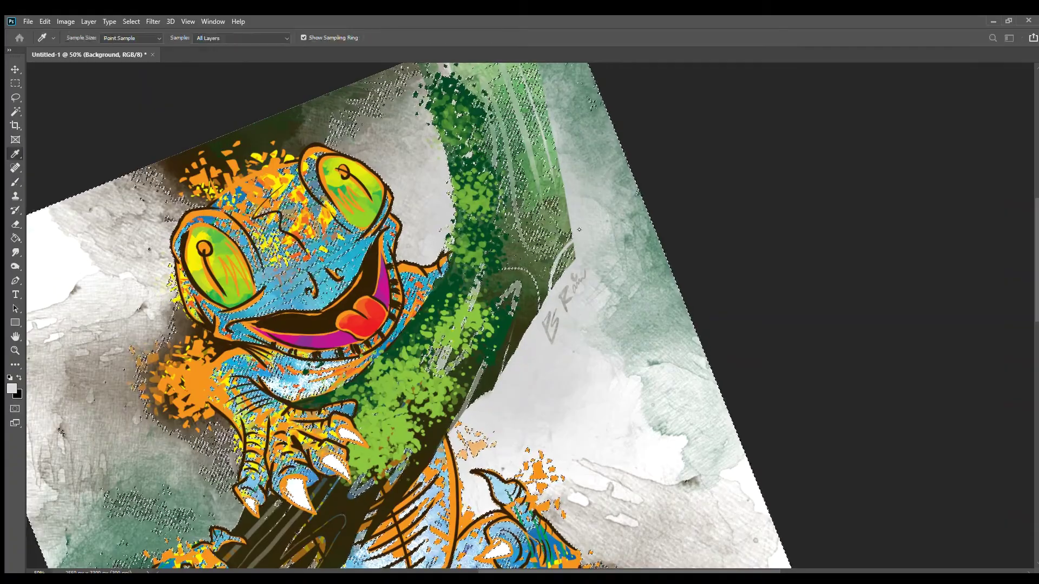
{"action": "key", "text": "b"}
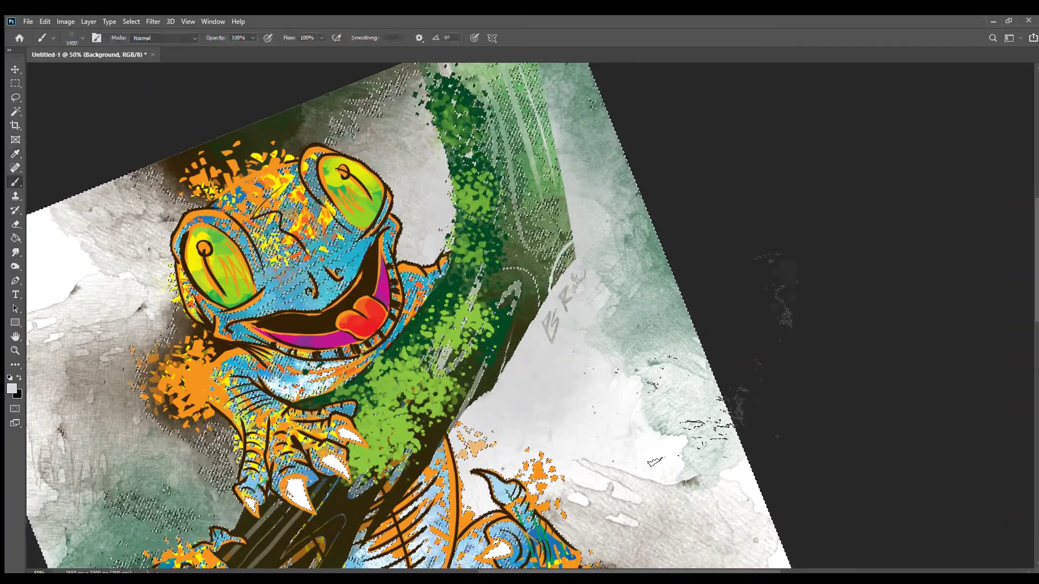
{"action": "key", "text": "ctrl+d"}
{"action": "left_click_drag", "start_coordinate": [581, 265], "coordinate": [546, 340]}
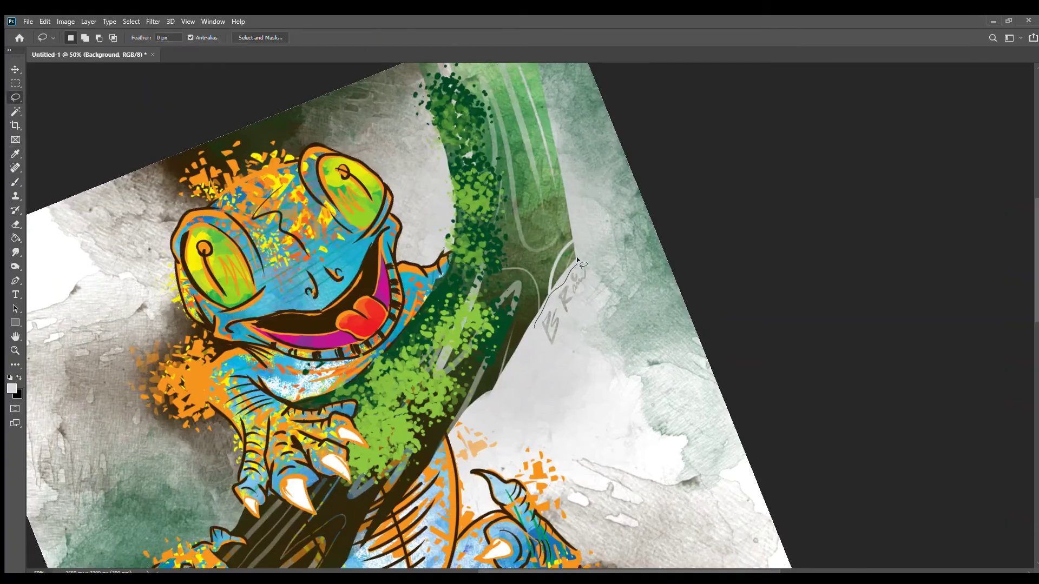
Paste the new signature, transform it over the patch, and delete its white backing
{"action": "key", "text": "v"}
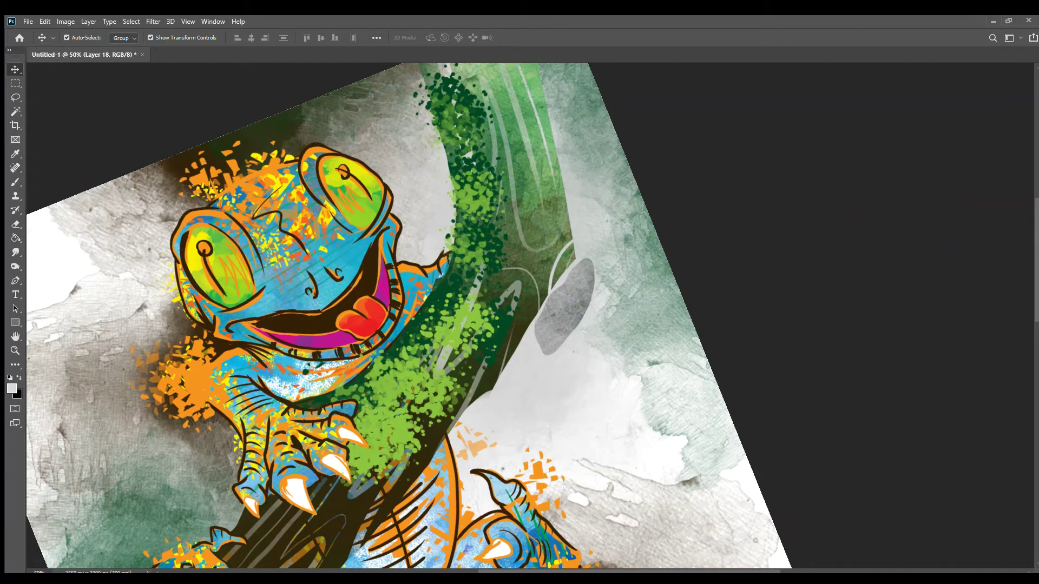
{"action": "key", "text": "ctrl+v"}
{"action": "left_click_drag", "start_coordinate": [455, 319], "coordinate": [560, 306]}
{"action": "key", "text": "ctrl+t"}
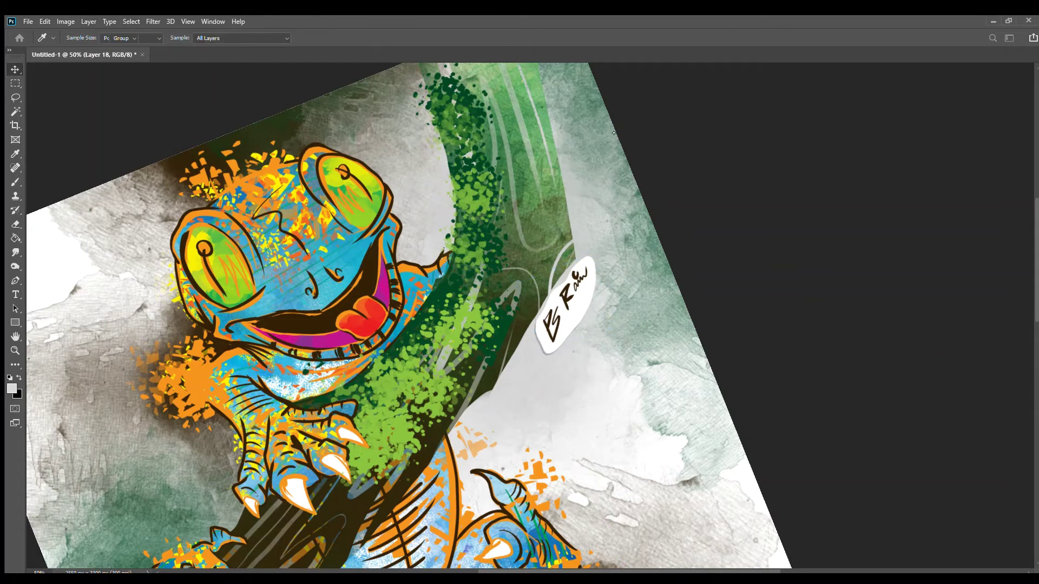
{"action": "key", "text": "Return"}
{"action": "key", "text": "w"}
{"action": "left_click", "coordinate": [578, 306]}
{"action": "key", "text": "Delete"}
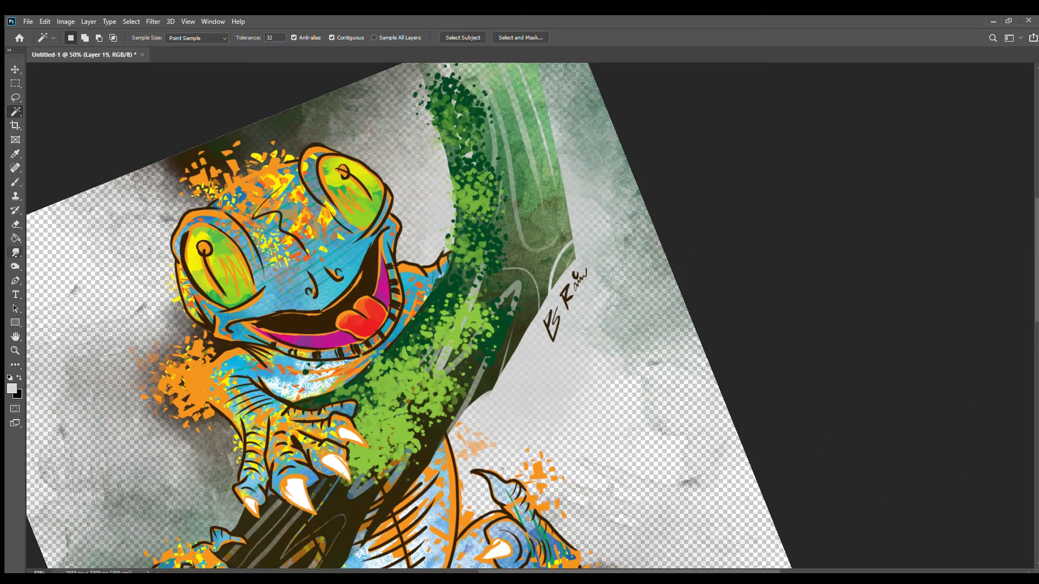
Fill the transparent gaps in the background with the Paint Bucket
{"action": "left_click", "coordinate": [15, 238]}
{"action": "left_click", "coordinate": [91, 287]}
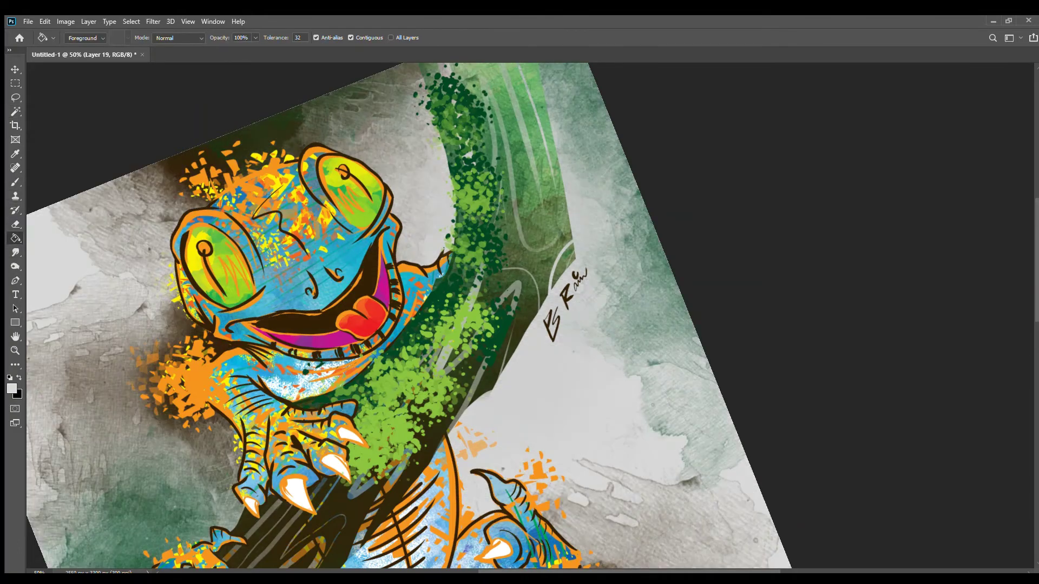
{"action": "key", "text": "b"}
Paint white over the grey background around the gecko, then reset the view rotation
{"action": "left_click_drag", "start_coordinate": [611, 422], "coordinate": [698, 514]}
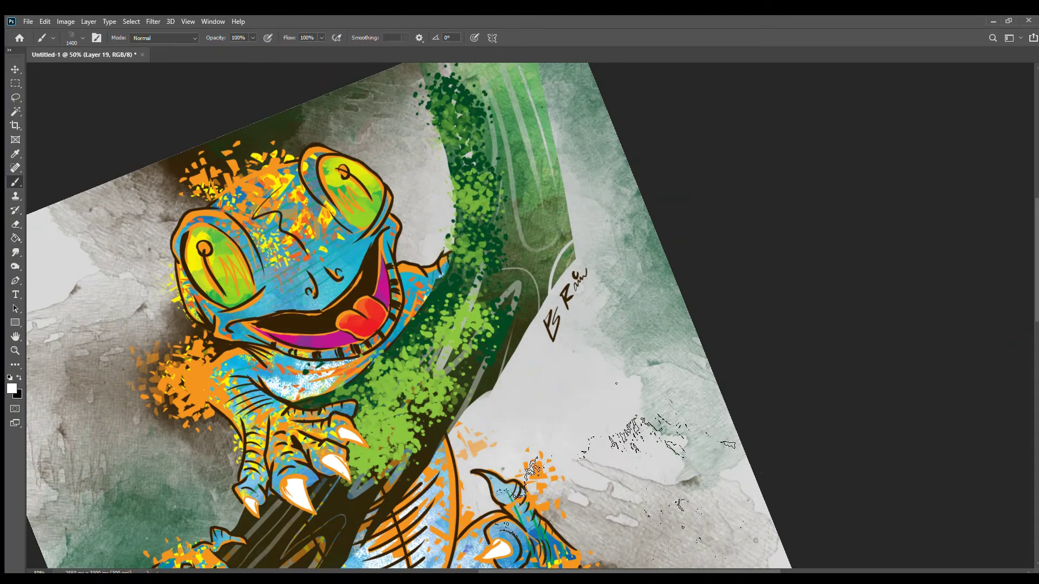
{"action": "left_click_drag", "start_coordinate": [541, 433], "coordinate": [352, 178]}
{"action": "mouse_move", "coordinate": [650, 433]}
{"action": "left_mouse_down"}
{"action": "mouse_move", "coordinate": [365, 308]}
{"action": "mouse_move", "coordinate": [595, 141]}
{"action": "left_mouse_up"}
{"action": "left_click_drag", "start_coordinate": [433, 395], "coordinate": [551, 503]}
{"action": "mouse_move", "coordinate": [465, 541]}
{"action": "left_mouse_down"}
{"action": "mouse_move", "coordinate": [438, 512]}
{"action": "mouse_move", "coordinate": [330, 207]}
{"action": "left_mouse_up"}
{"action": "left_click_drag", "start_coordinate": [746, 482], "coordinate": [622, 309]}
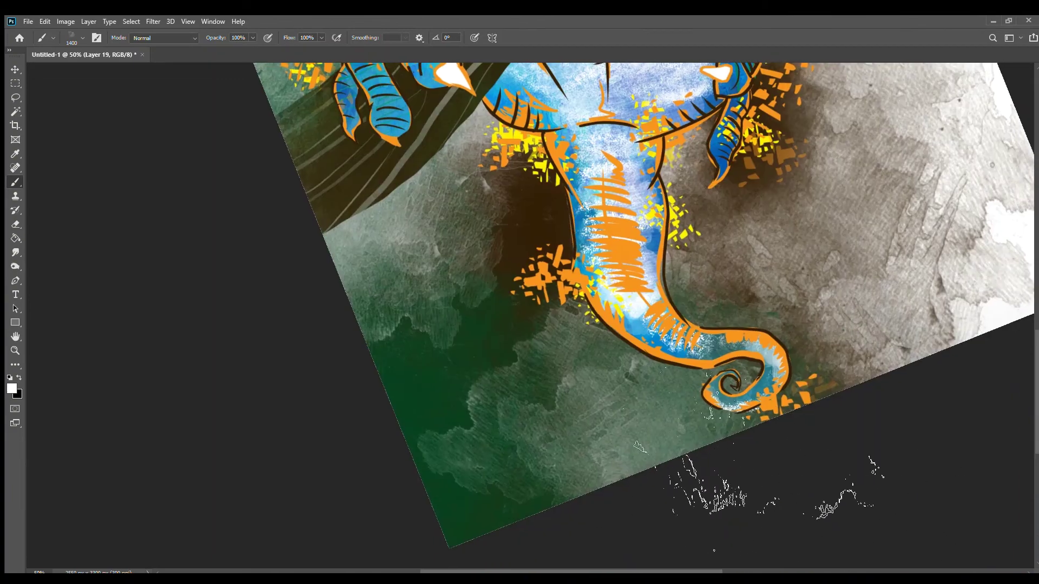
{"action": "left_click_drag", "start_coordinate": [595, 217], "coordinate": [595, 487]}
{"action": "left_click_drag", "start_coordinate": [231, 495], "coordinate": [324, 325]}
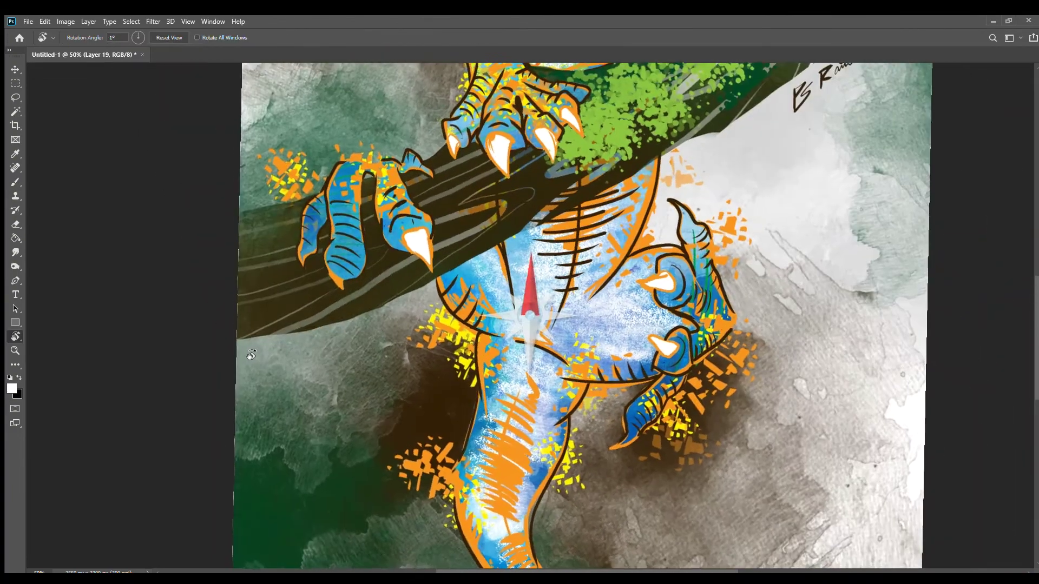
{"action": "key", "text": "ctrl+minus"}
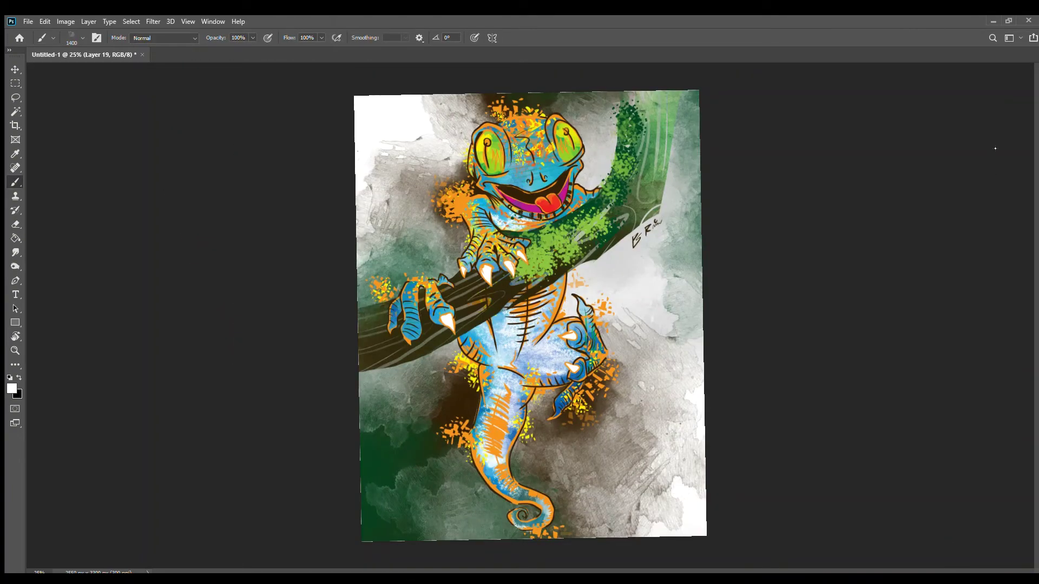
Dodge the gecko's eyes, cheeks and mouth with an enlarged brush on its colour layer
{"action": "left_click", "coordinate": [760, 466], "text": "ctrl"}
{"action": "key", "text": "o"}
{"action": "key", "text": "shift+o"}
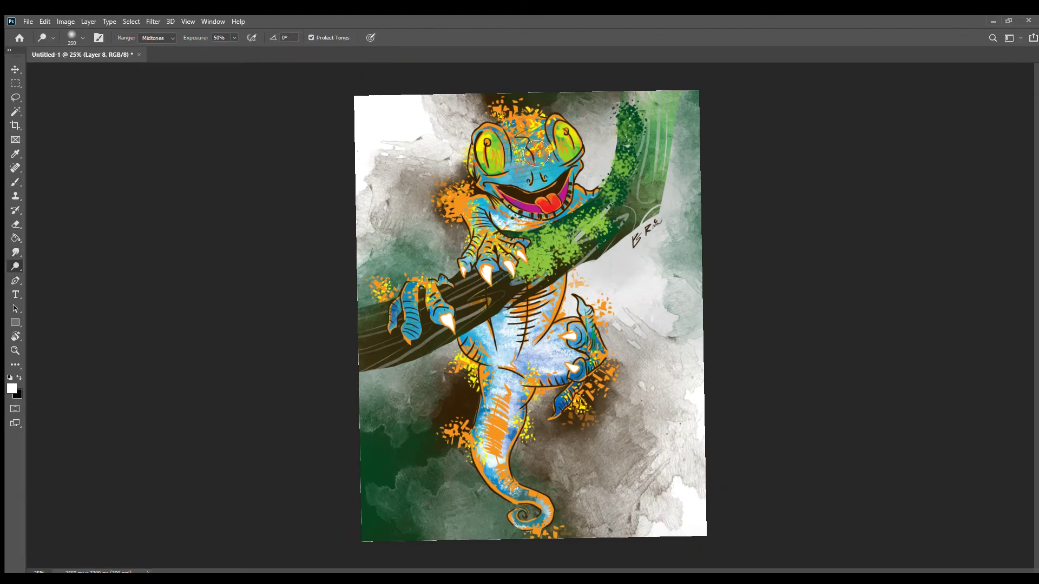
{"action": "key", "text": "bracketright"}
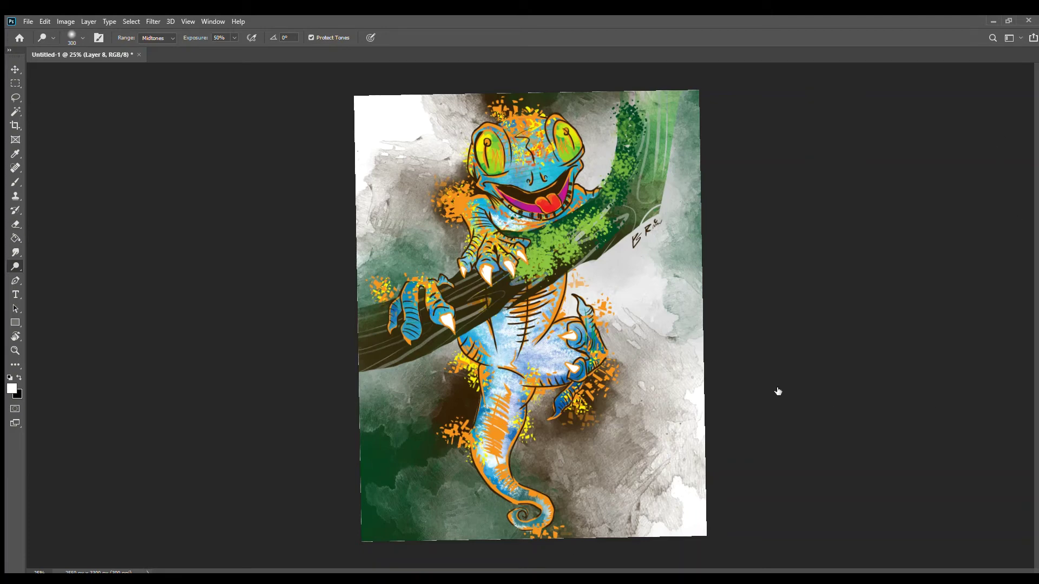
{"action": "key", "text": "alt+bracketleft"}
{"action": "mouse_move", "coordinate": [506, 183]}
{"action": "left_mouse_down"}
{"action": "mouse_move", "coordinate": [571, 150]}
{"action": "mouse_move", "coordinate": [495, 175]}
{"action": "left_mouse_up"}
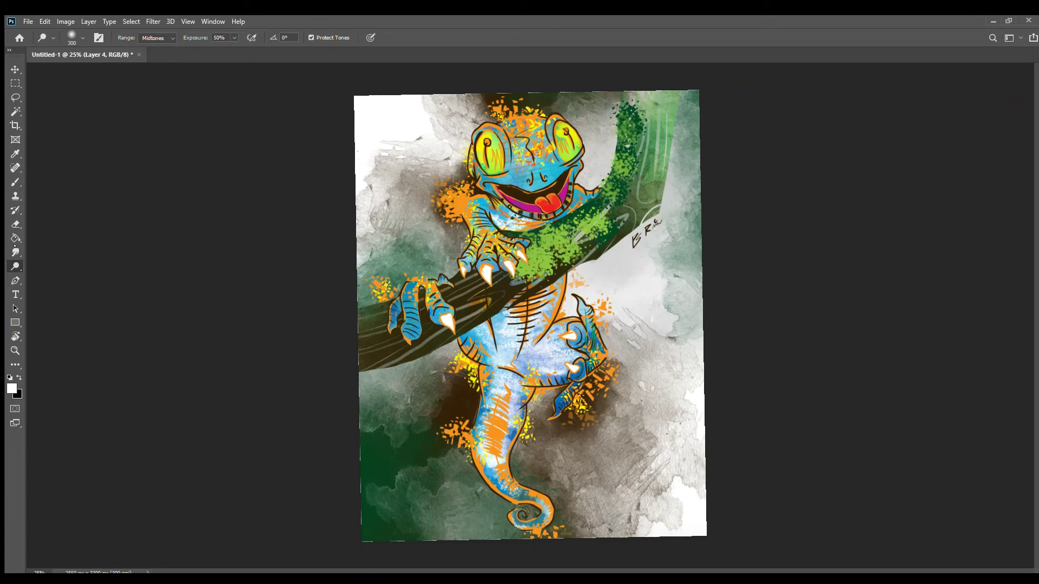
{"action": "key", "text": "shift+o"}
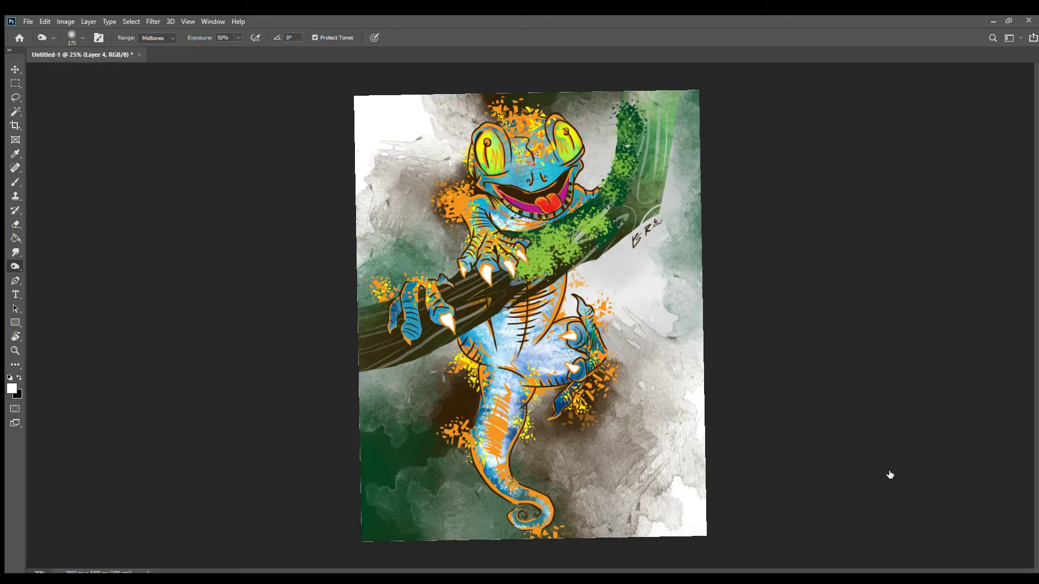
Add a new empty highlight layer with the Brush active and zoom in on the gecko's face
{"action": "key", "text": "b"}
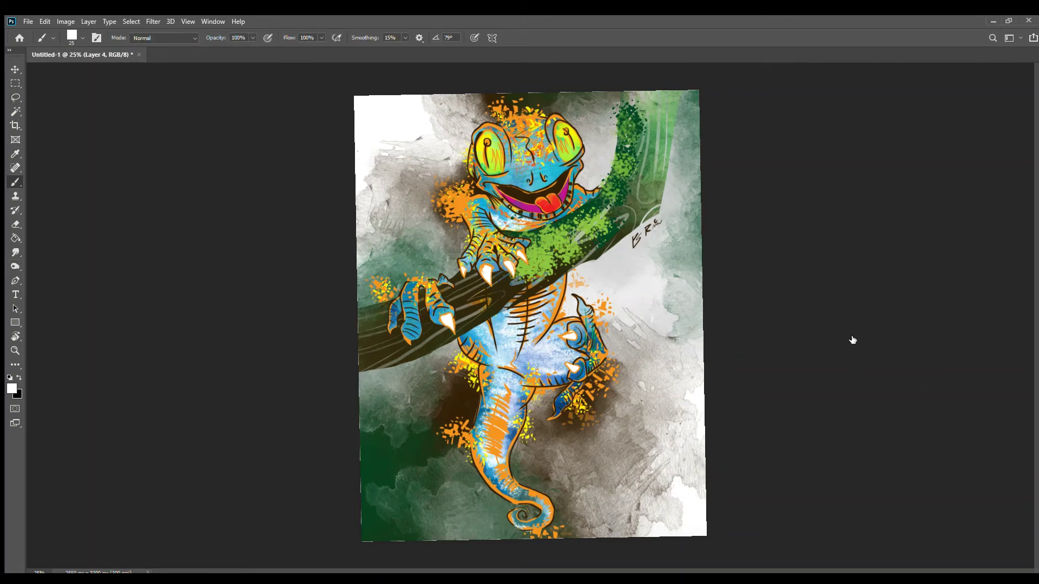
{"action": "key", "text": "ctrl+shift+alt+n"}
{"action": "key", "text": "ctrl+1"}
{"action": "scroll", "coordinate": [709, 267], "scroll_direction": "up", "scroll_amount": 5}
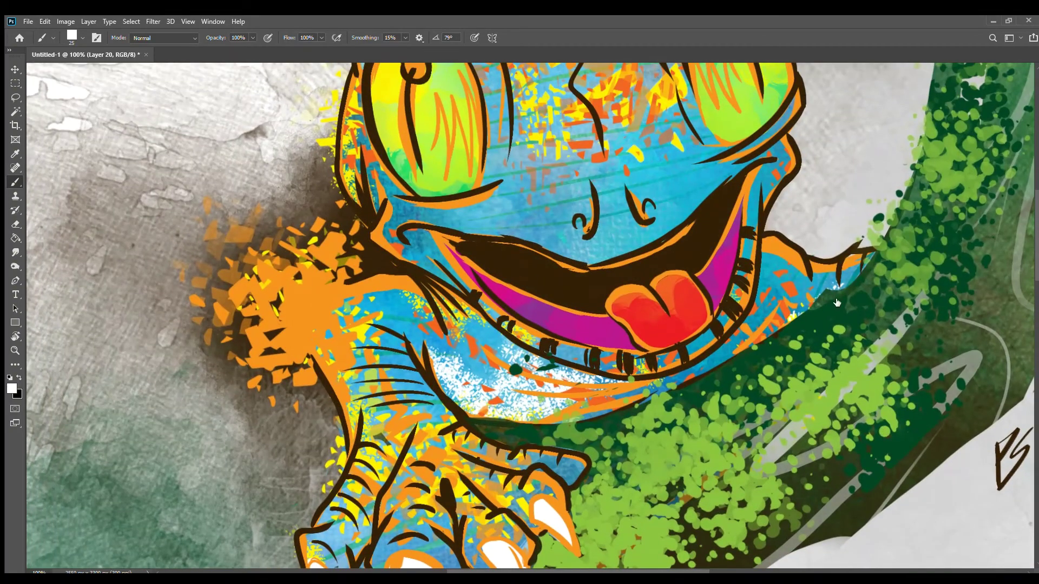
Paint thin white curved highlights along the gecko's tongue with a smaller brush, undoing misplaced strokes
{"action": "left_click_drag", "start_coordinate": [690, 279], "coordinate": [701, 326]}
{"action": "key", "text": "ctrl+z"}
{"action": "key", "text": "bracketleft"}
{"action": "key", "text": "bracketleft"}
{"action": "key", "text": "bracketleft"}
{"action": "mouse_move", "coordinate": [689, 279]}
{"action": "left_mouse_down"}
{"action": "mouse_move", "coordinate": [701, 327]}
{"action": "mouse_move", "coordinate": [665, 340]}
{"action": "mouse_move", "coordinate": [615, 301]}
{"action": "left_mouse_up"}
{"action": "key", "text": "e"}
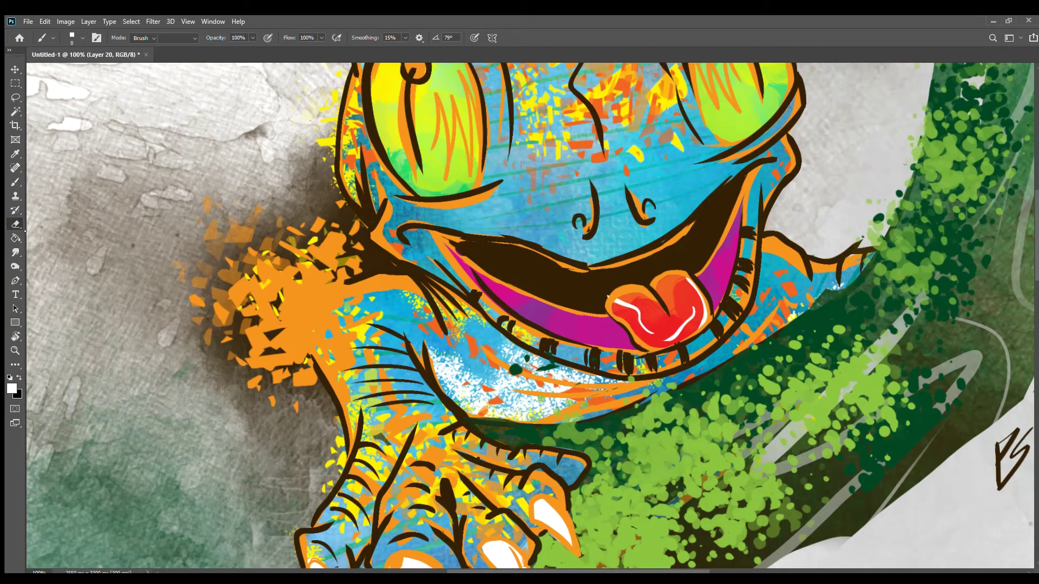
{"action": "key", "text": "b"}
{"action": "mouse_move", "coordinate": [675, 278]}
{"action": "left_mouse_down"}
{"action": "mouse_move", "coordinate": [680, 308]}
{"action": "mouse_move", "coordinate": [639, 311]}
{"action": "left_mouse_up"}
{"action": "mouse_move", "coordinate": [667, 281]}
{"action": "left_mouse_down"}
{"action": "mouse_move", "coordinate": [659, 316]}
{"action": "mouse_move", "coordinate": [646, 291]}
{"action": "mouse_move", "coordinate": [697, 298]}
{"action": "left_mouse_up"}
{"action": "key", "text": "ctrl+z"}
Paint white curved highlights on the magenta gum right of the tongue, redrawing them after undos
{"action": "key", "text": "ctrl+z"}
{"action": "left_click_drag", "start_coordinate": [639, 339], "coordinate": [656, 342]}
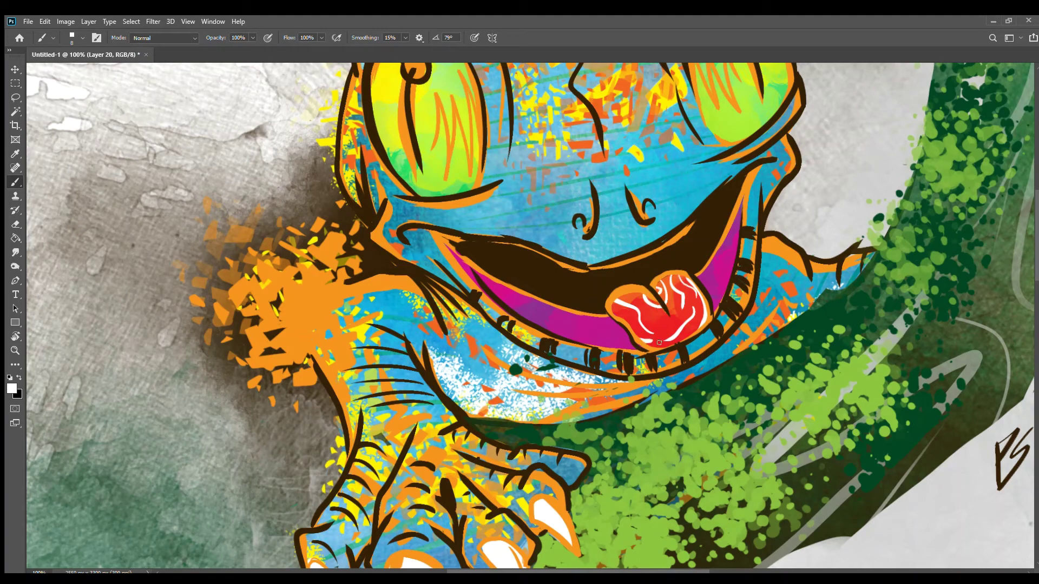
{"action": "left_click_drag", "start_coordinate": [739, 218], "coordinate": [733, 227]}
{"action": "left_click_drag", "start_coordinate": [737, 237], "coordinate": [719, 267]}
{"action": "key", "text": "ctrl+z"}
{"action": "key", "text": "ctrl+z"}
{"action": "left_click_drag", "start_coordinate": [740, 220], "coordinate": [712, 280]}
{"action": "key", "text": "ctrl+z"}
{"action": "key", "text": "ctrl+z"}
{"action": "key", "text": "ctrl+z"}
{"action": "left_click_drag", "start_coordinate": [741, 221], "coordinate": [719, 265]}
{"action": "left_click_drag", "start_coordinate": [732, 260], "coordinate": [710, 279]}
{"action": "key", "text": "ctrl+z"}
{"action": "key", "text": "ctrl+z"}
{"action": "left_click_drag", "start_coordinate": [739, 234], "coordinate": [722, 251]}
{"action": "left_click_drag", "start_coordinate": [736, 254], "coordinate": [703, 296]}
Paint a white swirl on the gum left of the tongue, undoing stray strokes
{"action": "left_click_drag", "start_coordinate": [604, 316], "coordinate": [628, 342]}
{"action": "left_click_drag", "start_coordinate": [617, 336], "coordinate": [542, 327]}
{"action": "key", "text": "z"}
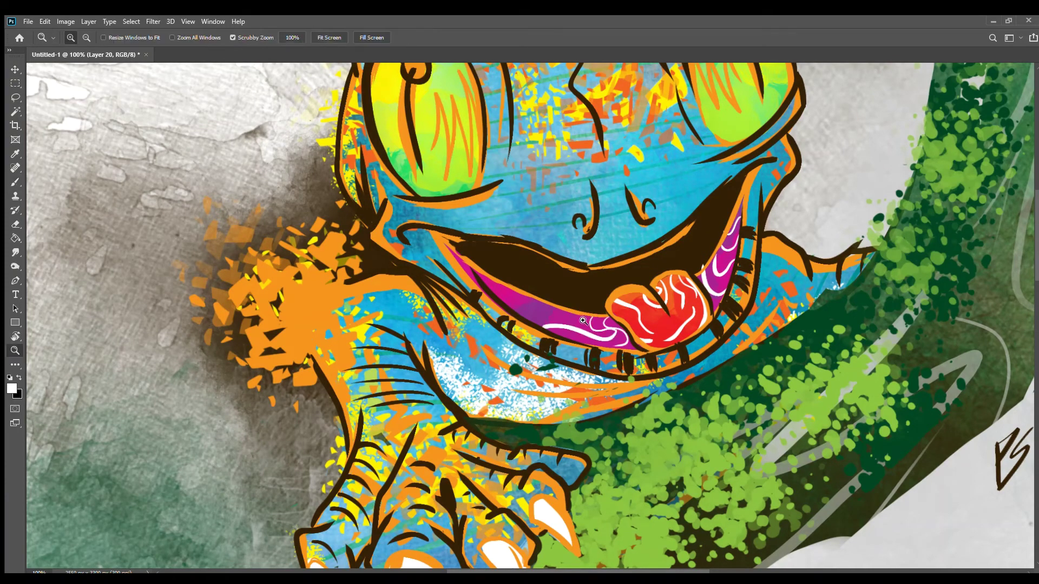
{"action": "key", "text": "ctrl+z"}
{"action": "key", "text": "b"}
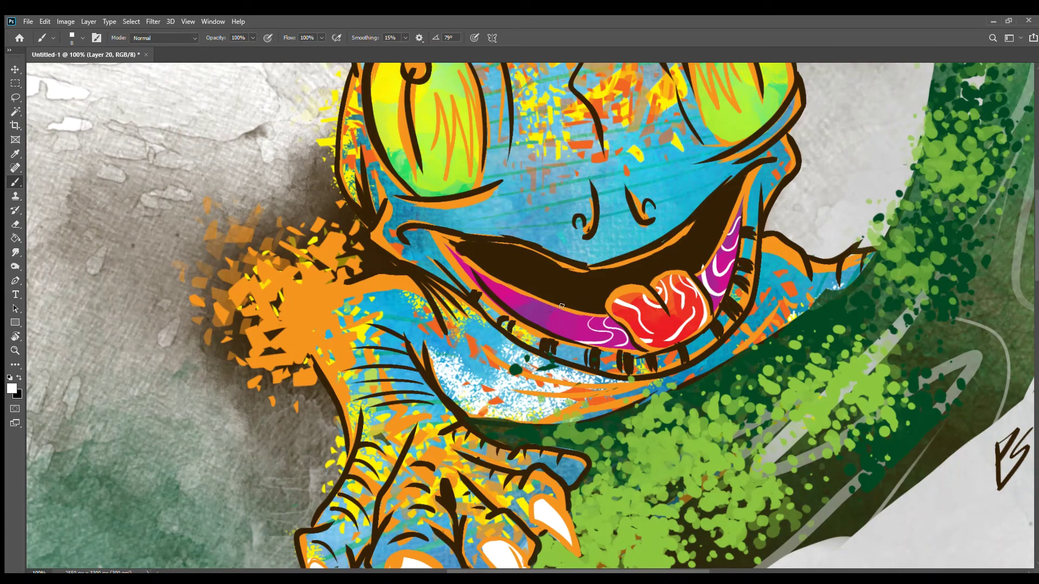
{"action": "left_click_drag", "start_coordinate": [583, 325], "coordinate": [506, 303]}
{"action": "key", "text": "ctrl+z"}
{"action": "key", "text": "ctrl+z"}
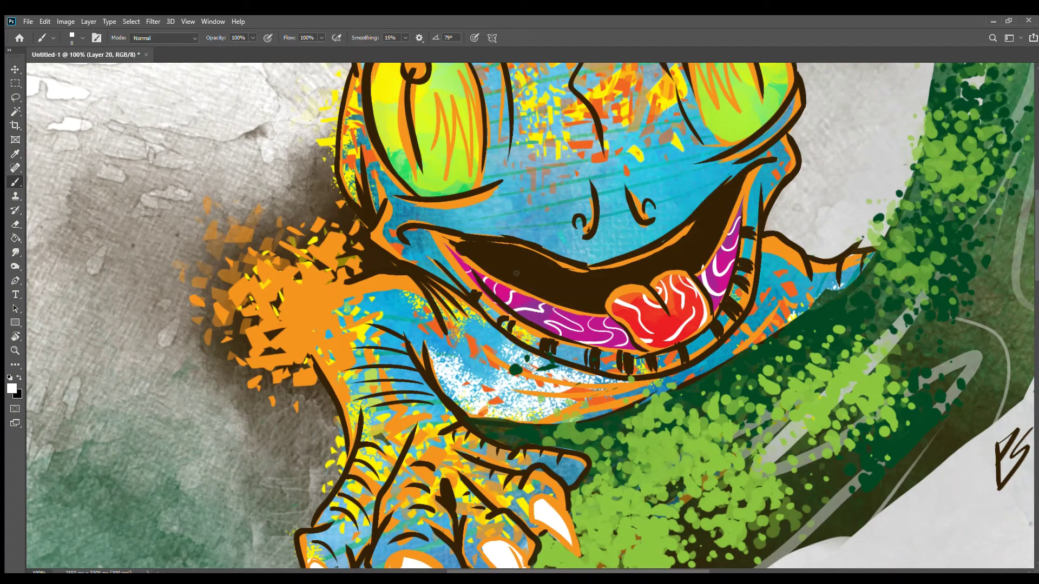
{"action": "key", "text": "e"}
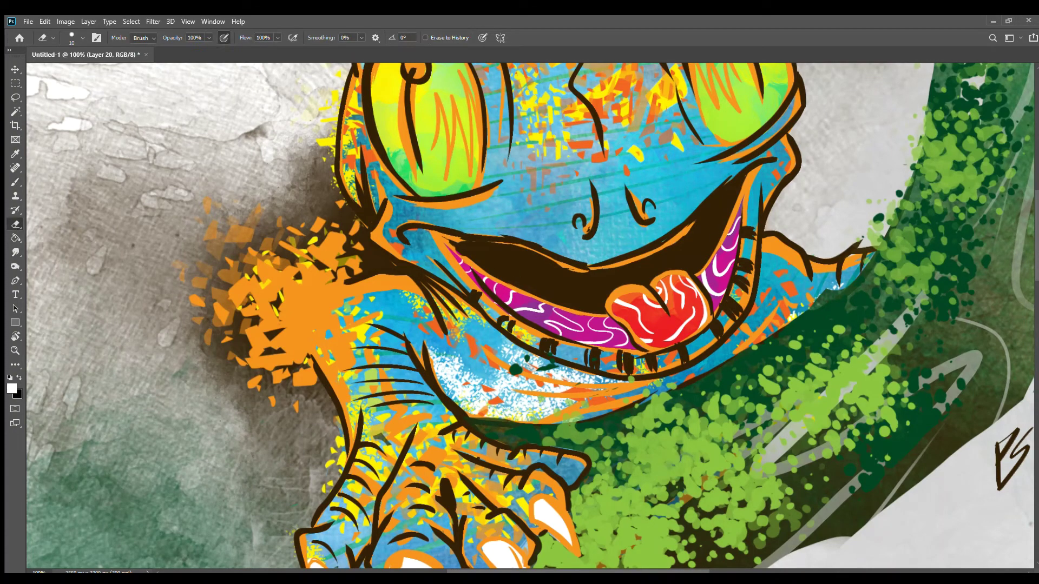
Paint thin white highlight arcs inside the gecko's left eye, redoing the first streaks
{"action": "key", "text": "b"}
{"action": "left_click_drag", "start_coordinate": [466, 163], "coordinate": [527, 362]}
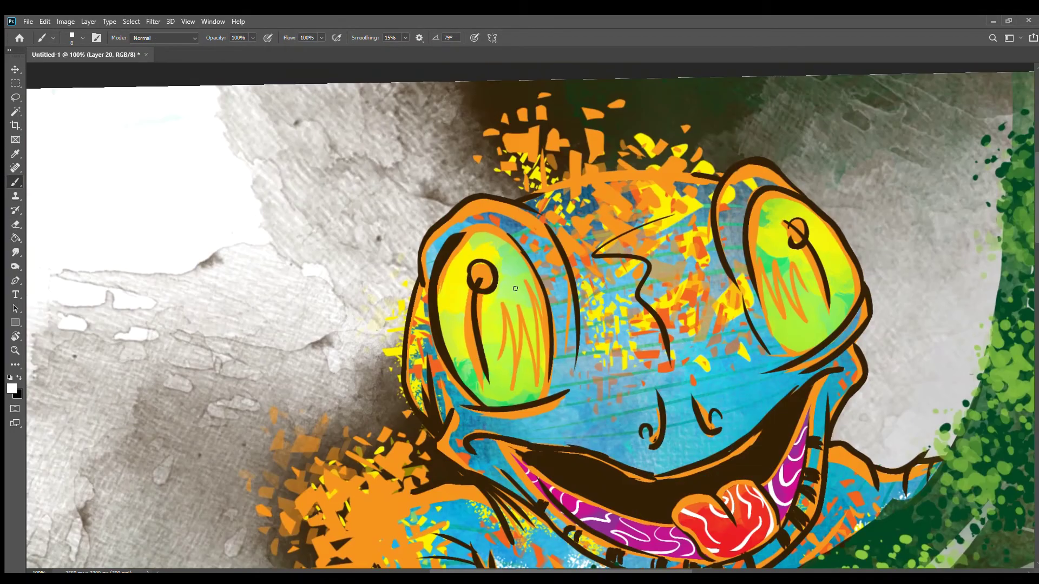
{"action": "mouse_move", "coordinate": [536, 300]}
{"action": "left_mouse_down"}
{"action": "mouse_move", "coordinate": [529, 363]}
{"action": "mouse_move", "coordinate": [517, 266]}
{"action": "mouse_move", "coordinate": [520, 385]}
{"action": "left_mouse_up"}
{"action": "left_click_drag", "start_coordinate": [517, 325], "coordinate": [509, 375]}
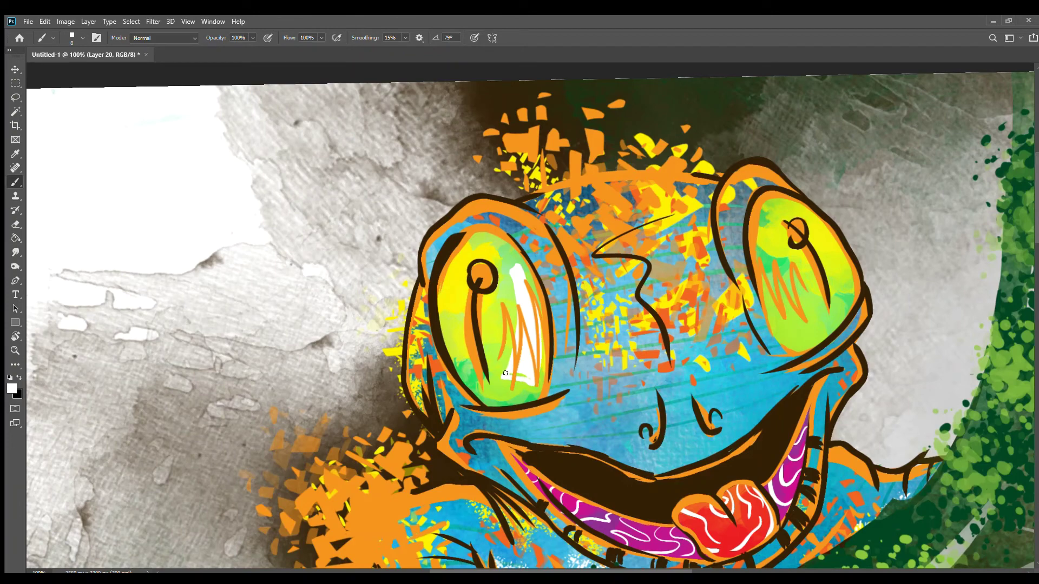
{"action": "key", "text": "ctrl+z"}
{"action": "key", "text": "ctrl+z"}
{"action": "key", "text": "ctrl+z"}
{"action": "key", "text": "ctrl+z"}
{"action": "key", "text": "ctrl+z"}
{"action": "left_click_drag", "start_coordinate": [506, 293], "coordinate": [482, 308]}
{"action": "left_click_drag", "start_coordinate": [530, 240], "coordinate": [511, 387]}
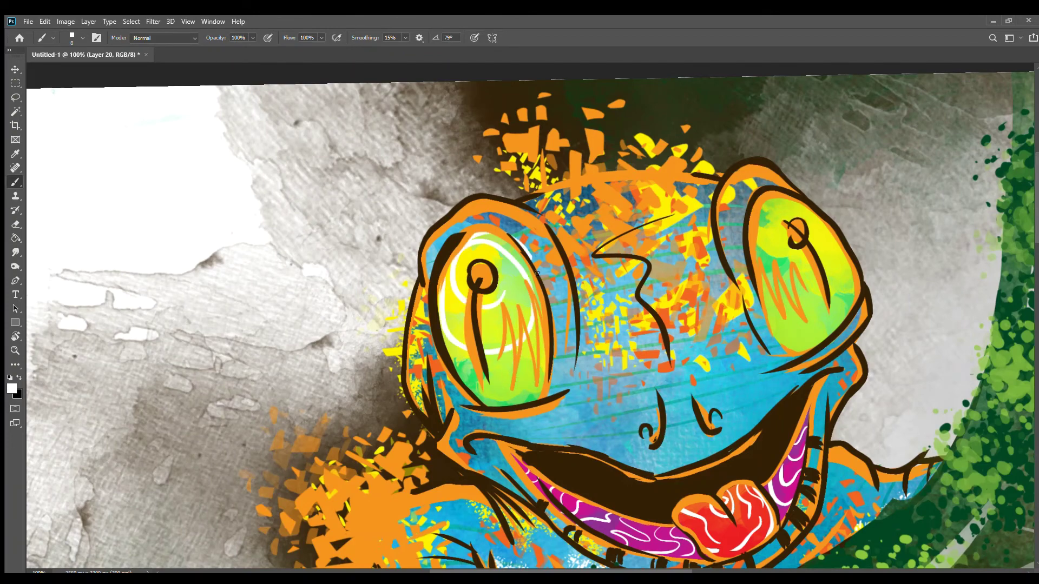
Add white highlight arcs in the right eye and along the right cheek and lower jaw
{"action": "left_click_drag", "start_coordinate": [781, 225], "coordinate": [814, 240]}
{"action": "left_click_drag", "start_coordinate": [844, 311], "coordinate": [770, 203]}
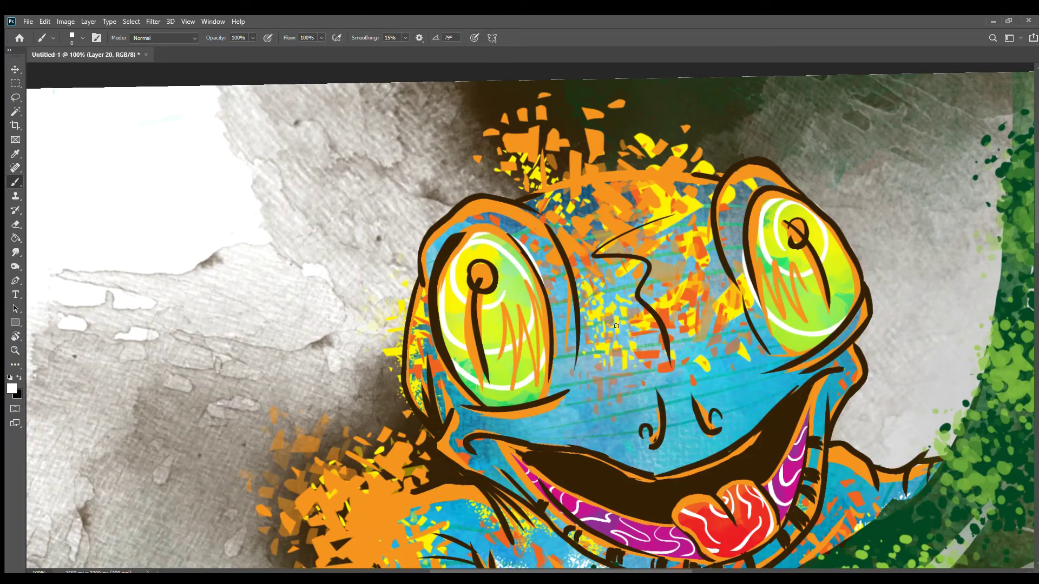
{"action": "left_click_drag", "start_coordinate": [858, 309], "coordinate": [847, 385]}
{"action": "left_click_drag", "start_coordinate": [826, 463], "coordinate": [895, 484]}
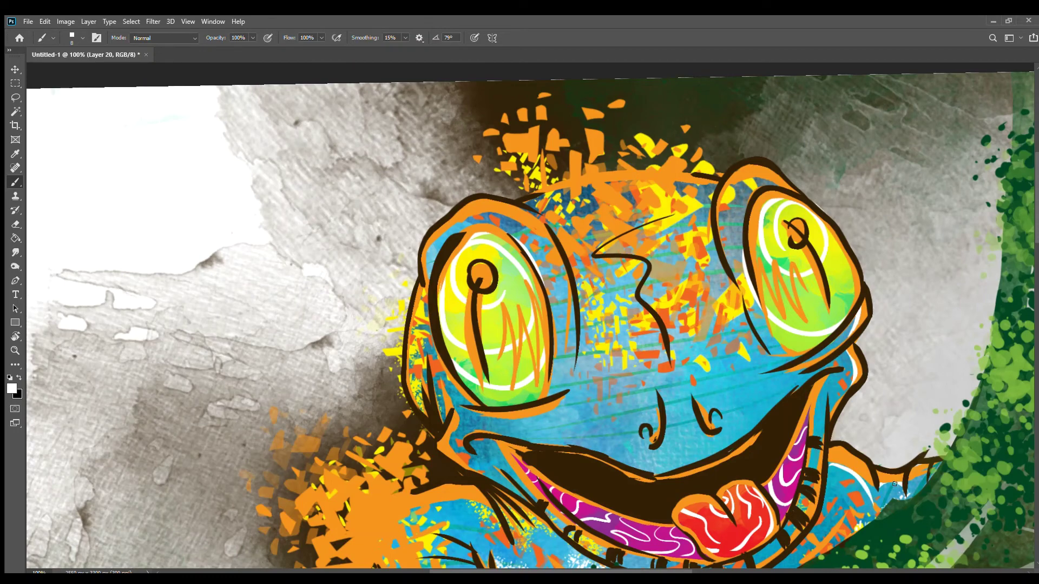
Scroll down to check the highlights on the belly and tail, then zoom out to the whole painting
{"action": "scroll", "coordinate": [564, 312], "scroll_direction": "down", "scroll_amount": 3}
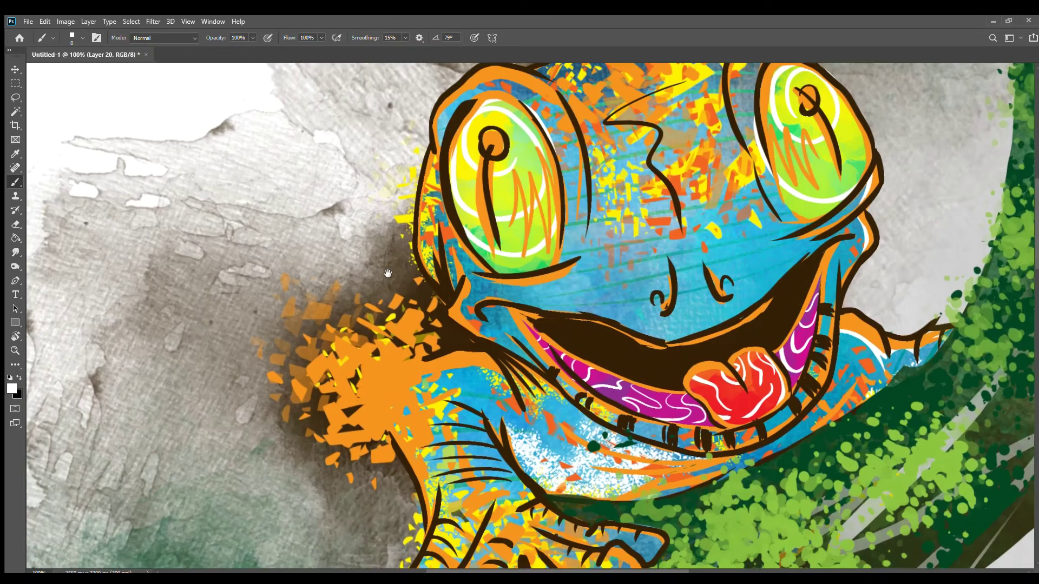
{"action": "scroll", "coordinate": [564, 312], "scroll_direction": "down", "scroll_amount": 3}
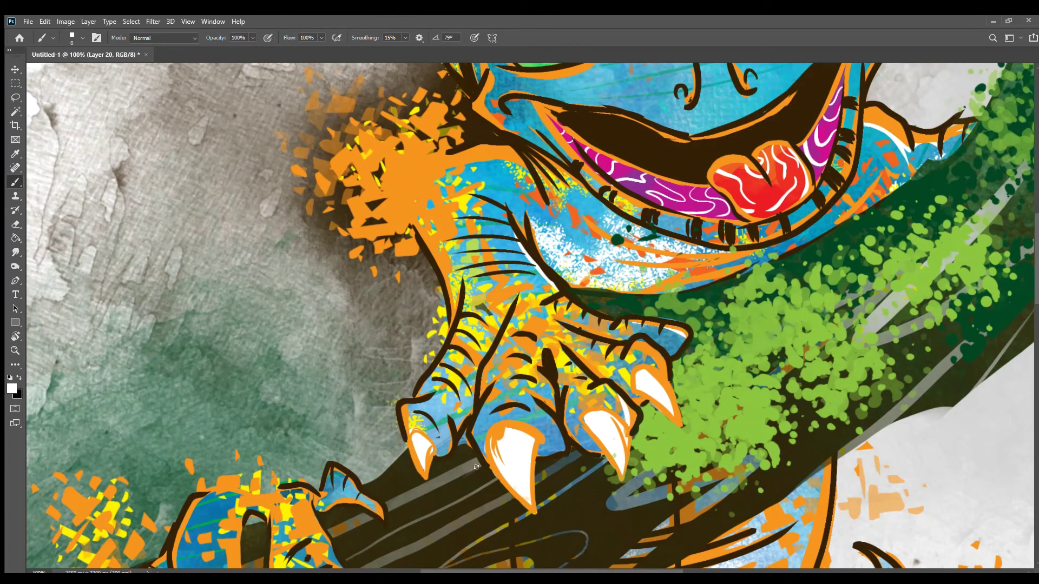
{"action": "scroll", "coordinate": [720, 185], "scroll_direction": "down", "scroll_amount": 5}
{"action": "scroll", "coordinate": [721, 185], "scroll_direction": "right", "scroll_amount": 2}
{"action": "scroll", "coordinate": [720, 185], "scroll_direction": "down", "scroll_amount": 5}
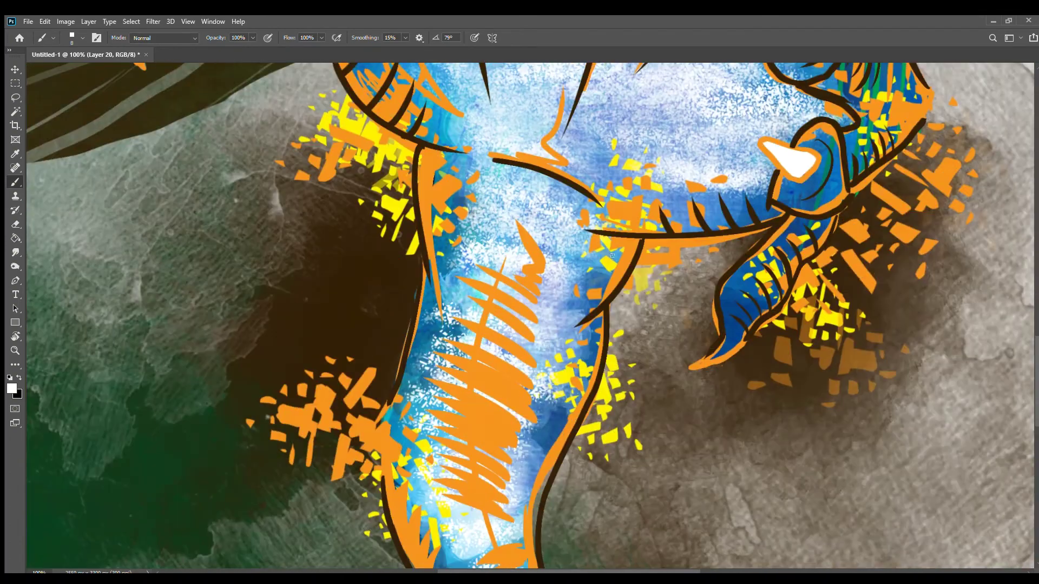
{"action": "scroll", "coordinate": [424, 217], "scroll_direction": "down", "scroll_amount": 5}
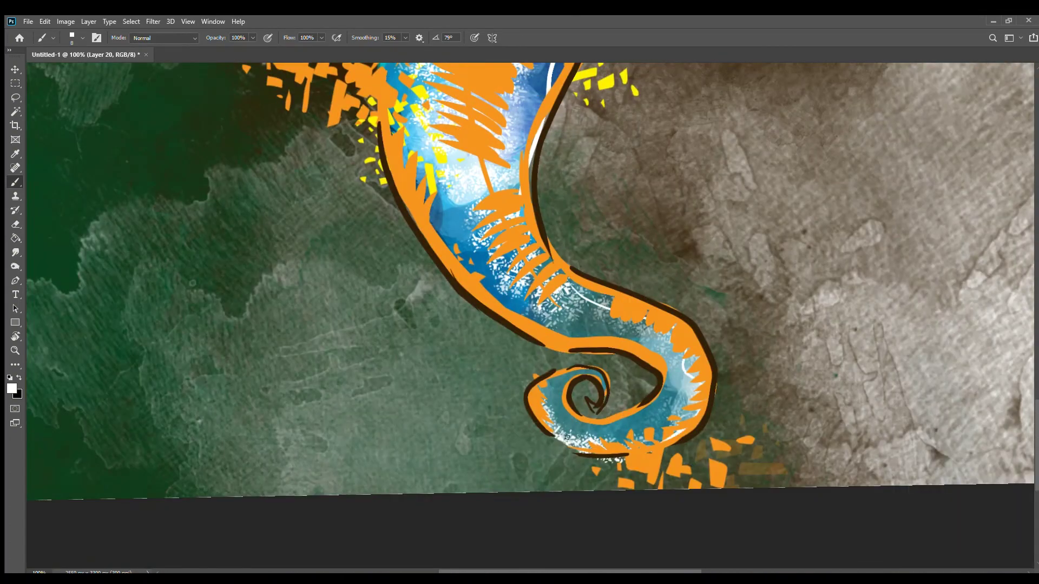
{"action": "scroll", "coordinate": [401, 93], "scroll_direction": "up", "scroll_amount": 5}
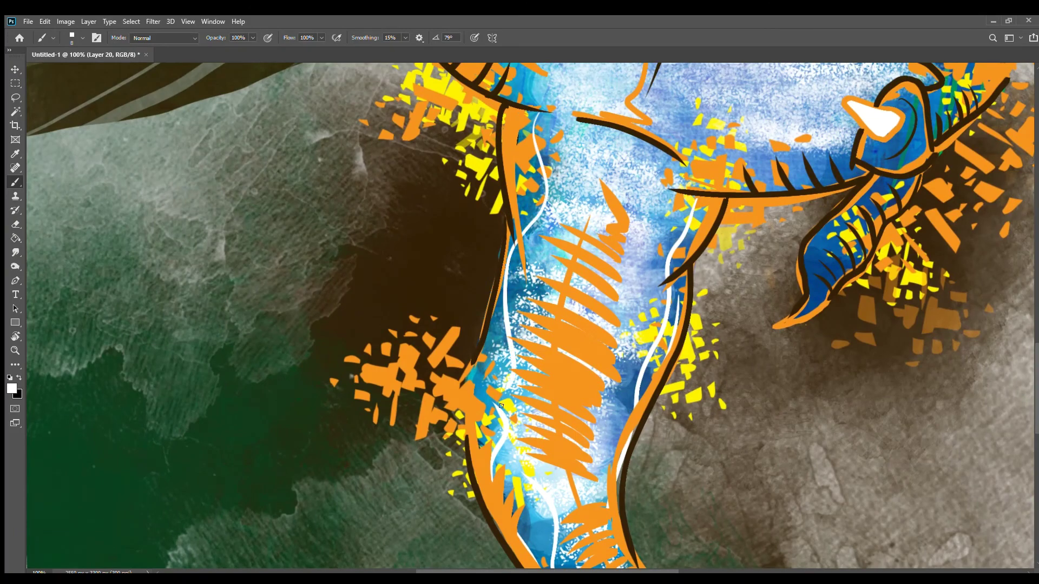
{"action": "scroll", "coordinate": [400, 93], "scroll_direction": "up", "scroll_amount": 5}
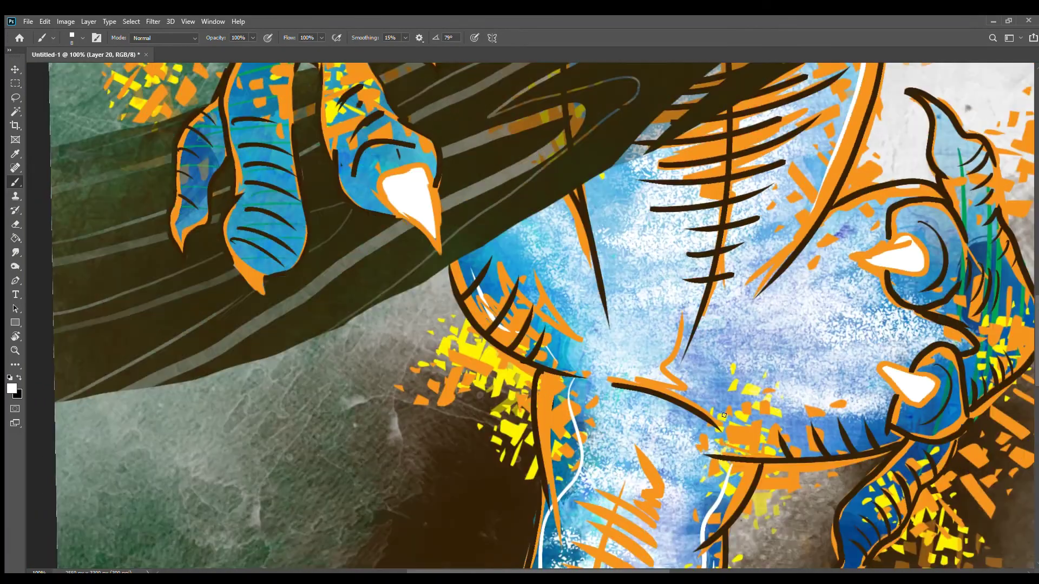
{"action": "scroll", "coordinate": [519, 314], "scroll_direction": "down", "scroll_amount": 2}
{"action": "scroll", "coordinate": [519, 314], "scroll_direction": "up", "scroll_amount": 5}
{"action": "scroll", "coordinate": [520, 313], "scroll_direction": "right", "scroll_amount": 1}
{"action": "key", "text": "ctrl+minus"}
{"action": "key", "text": "ctrl+minus"}
{"action": "key", "text": "ctrl+minus"}
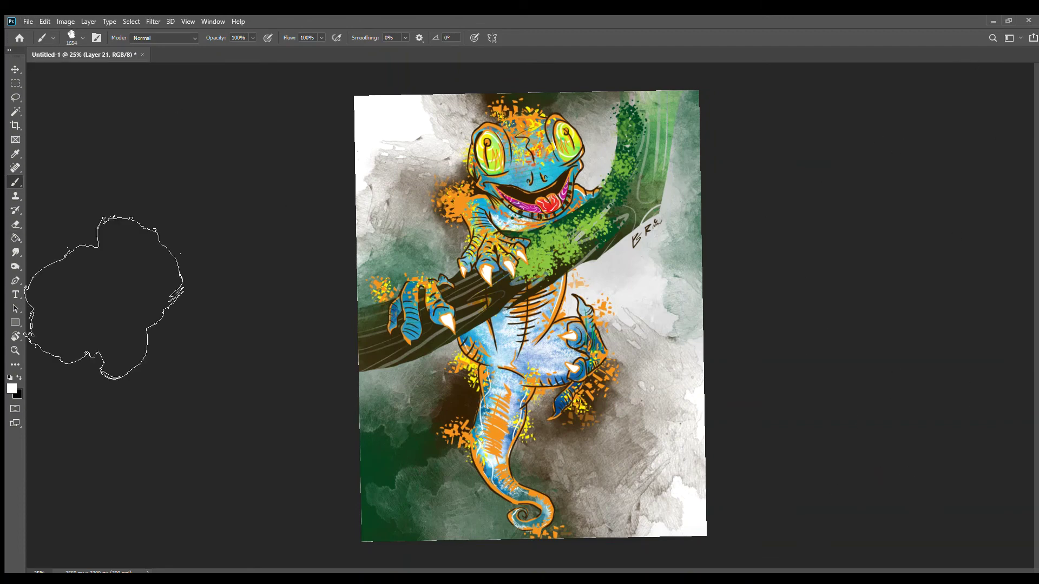
Wash purple over the lower-right and upper-left areas of the background
{"action": "left_click_drag", "start_coordinate": [784, 541], "coordinate": [703, 460]}
{"action": "key", "text": "ctrl+z"}
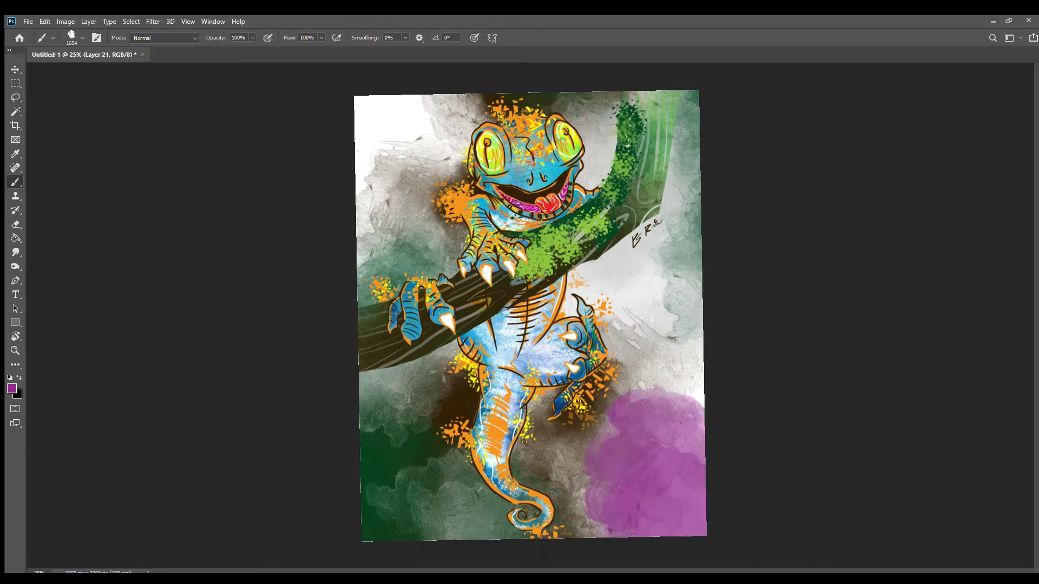
{"action": "left_click_drag", "start_coordinate": [785, 541], "coordinate": [790, 347]}
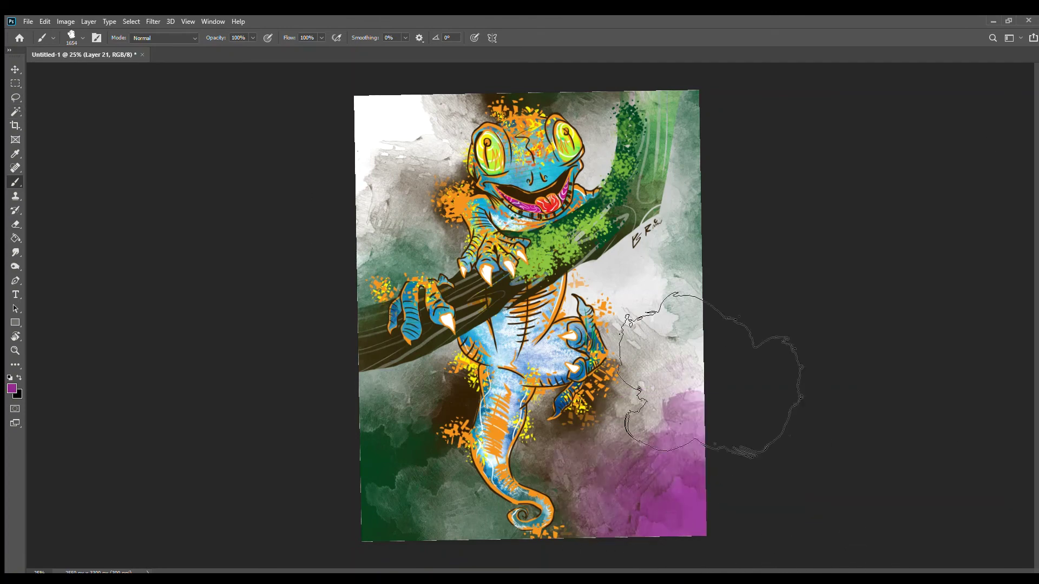
{"action": "left_click_drag", "start_coordinate": [379, 135], "coordinate": [412, 184]}
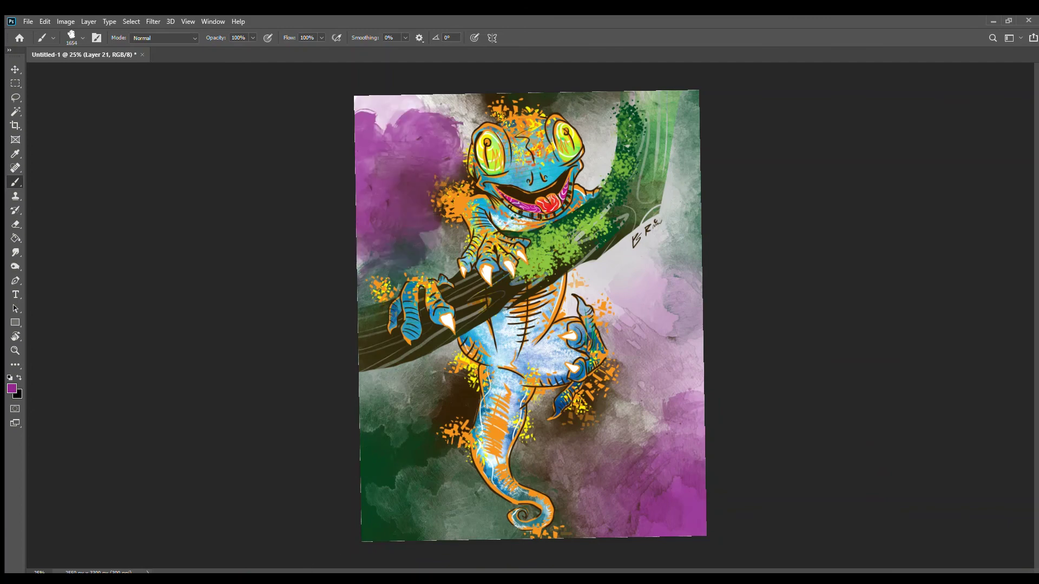
Erase diagonal light streaks through the upper-left purple with a much larger eraser
{"action": "key", "text": "e"}
{"action": "key", "text": "bracketright"}
{"action": "key", "text": "bracketright"}
{"action": "key", "text": "bracketright"}
{"action": "left_click_drag", "start_coordinate": [357, 211], "coordinate": [441, 260]}
{"action": "mouse_move", "coordinate": [357, 152]}
{"action": "left_mouse_down"}
{"action": "mouse_move", "coordinate": [446, 238]}
{"action": "mouse_move", "coordinate": [382, 194]}
{"action": "mouse_move", "coordinate": [457, 168]}
{"action": "left_mouse_up"}
{"action": "left_click_drag", "start_coordinate": [390, 98], "coordinate": [460, 157]}
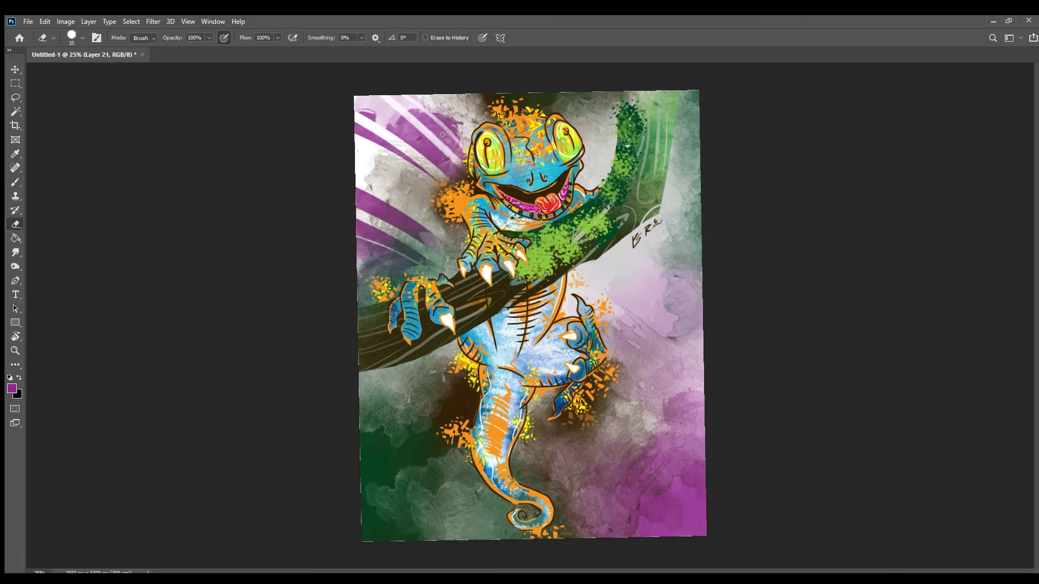
Erase pale diagonal streaks through the lower-right and right-middle purple, then zoom out further
{"action": "key", "text": "bracketleft"}
{"action": "key", "text": "bracketleft"}
{"action": "key", "text": "bracketleft"}
{"action": "left_click_drag", "start_coordinate": [596, 441], "coordinate": [657, 535]}
{"action": "key", "text": "bracketright"}
{"action": "key", "text": "bracketright"}
{"action": "key", "text": "bracketright"}
{"action": "left_click_drag", "start_coordinate": [617, 417], "coordinate": [706, 535]}
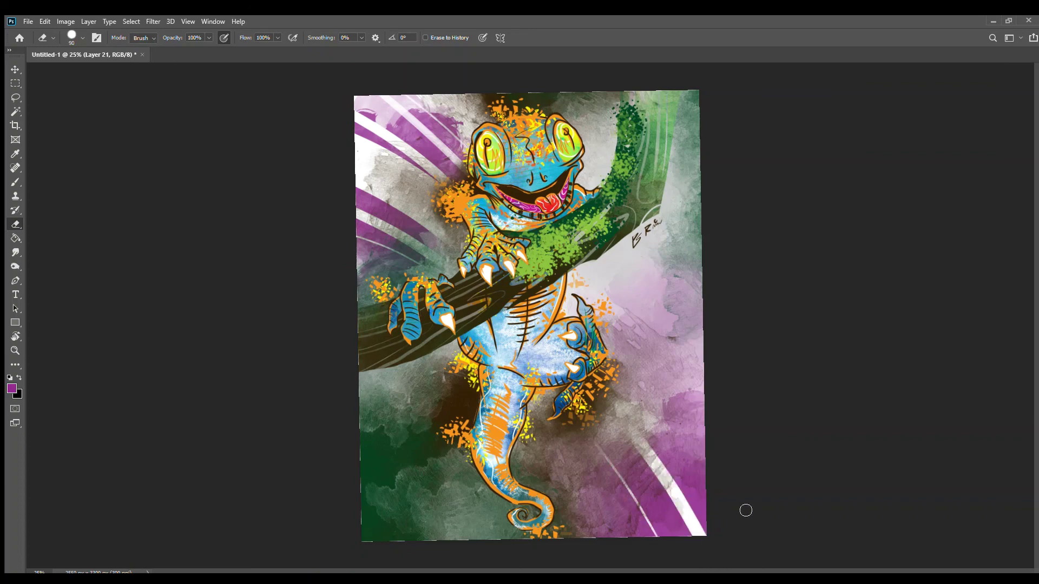
{"action": "left_click_drag", "start_coordinate": [598, 314], "coordinate": [706, 460]}
{"action": "left_click_drag", "start_coordinate": [625, 336], "coordinate": [728, 466]}
{"action": "mouse_move", "coordinate": [608, 273]}
{"action": "left_mouse_down"}
{"action": "mouse_move", "coordinate": [724, 409]}
{"action": "mouse_move", "coordinate": [723, 426]}
{"action": "mouse_move", "coordinate": [726, 394]}
{"action": "left_mouse_up"}
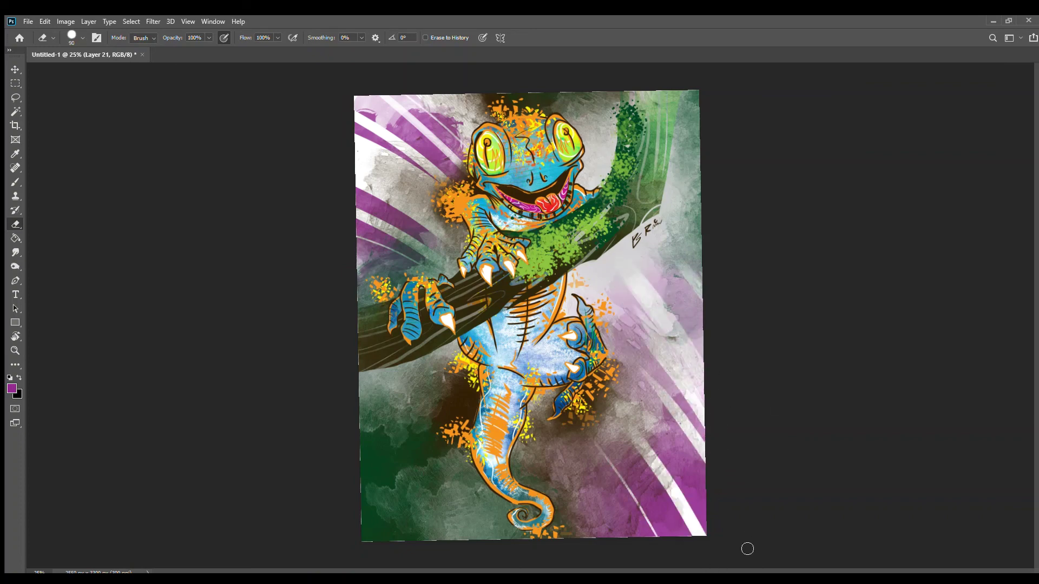
{"action": "key", "text": "ctrl+minus"}
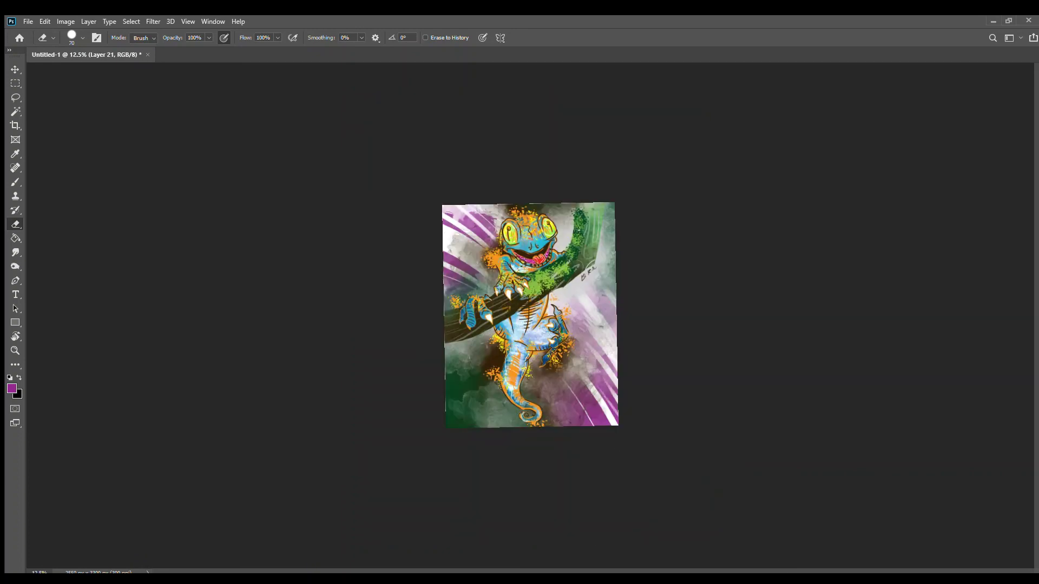
Rotate the canvas view to inspect the painting, set it back near upright, and zoom out to the full artwork
{"action": "key", "text": "r"}
{"action": "left_click_drag", "start_coordinate": [636, 464], "coordinate": [706, 363]}
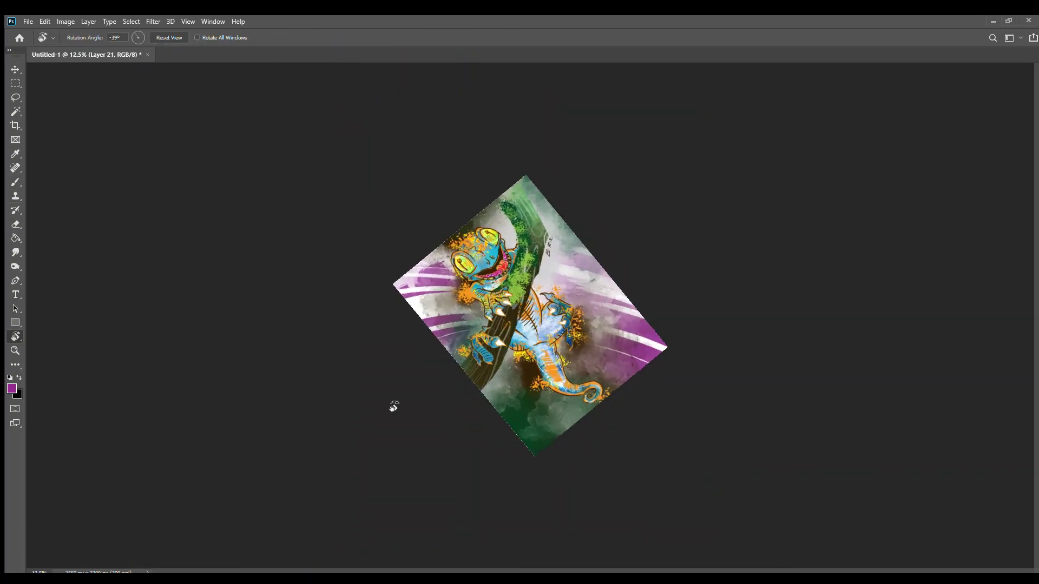
{"action": "left_click_drag", "start_coordinate": [394, 407], "coordinate": [373, 303]}
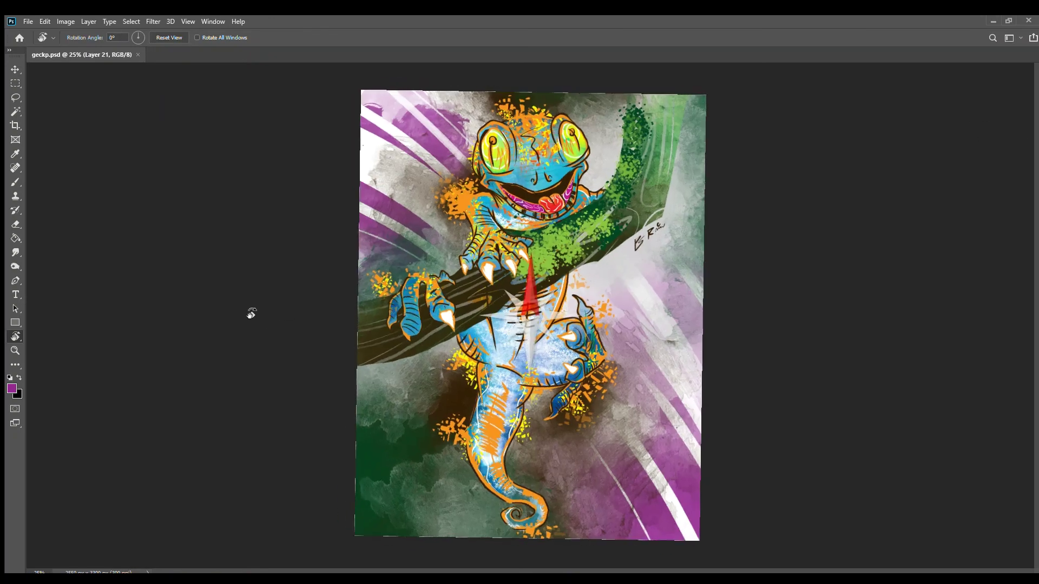
{"action": "key", "text": "ctrl+plus"}
{"action": "key", "text": "ctrl+plus"}
{"action": "scroll", "coordinate": [883, 238], "scroll_direction": "down", "scroll_amount": 3}
{"action": "key", "text": "ctrl+minus"}
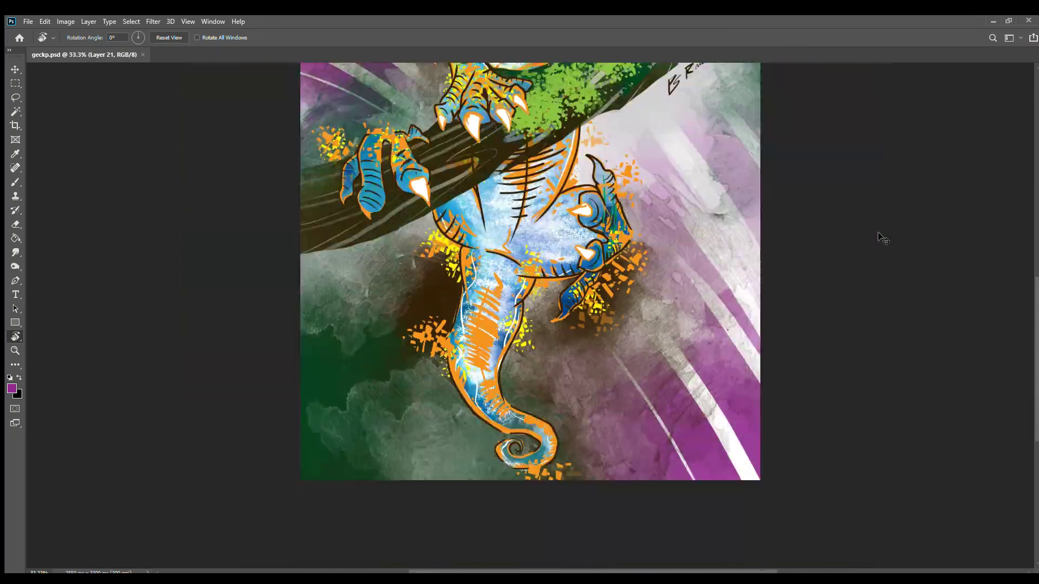
{"action": "key", "text": "ctrl+minus"}
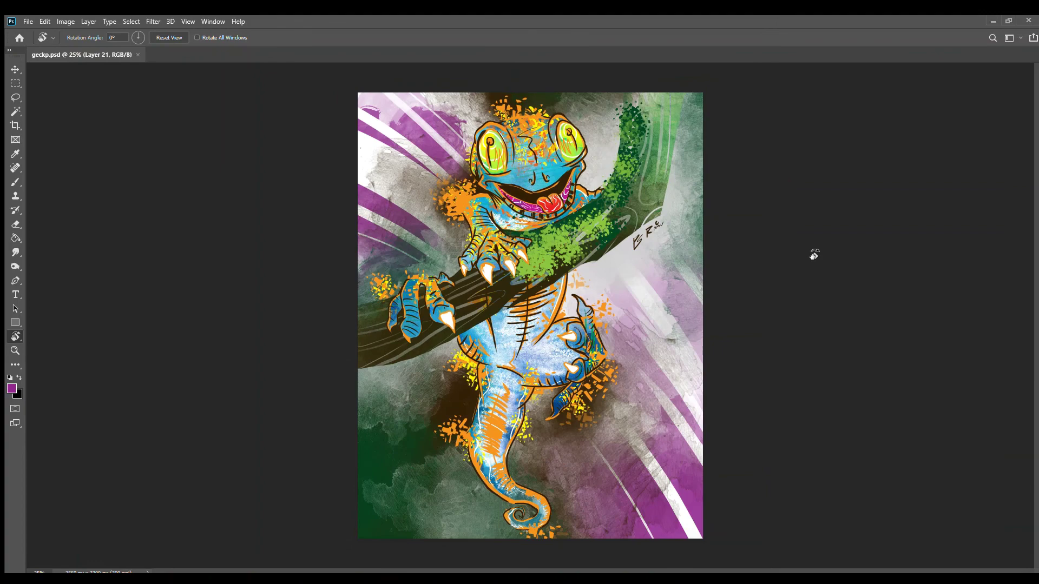